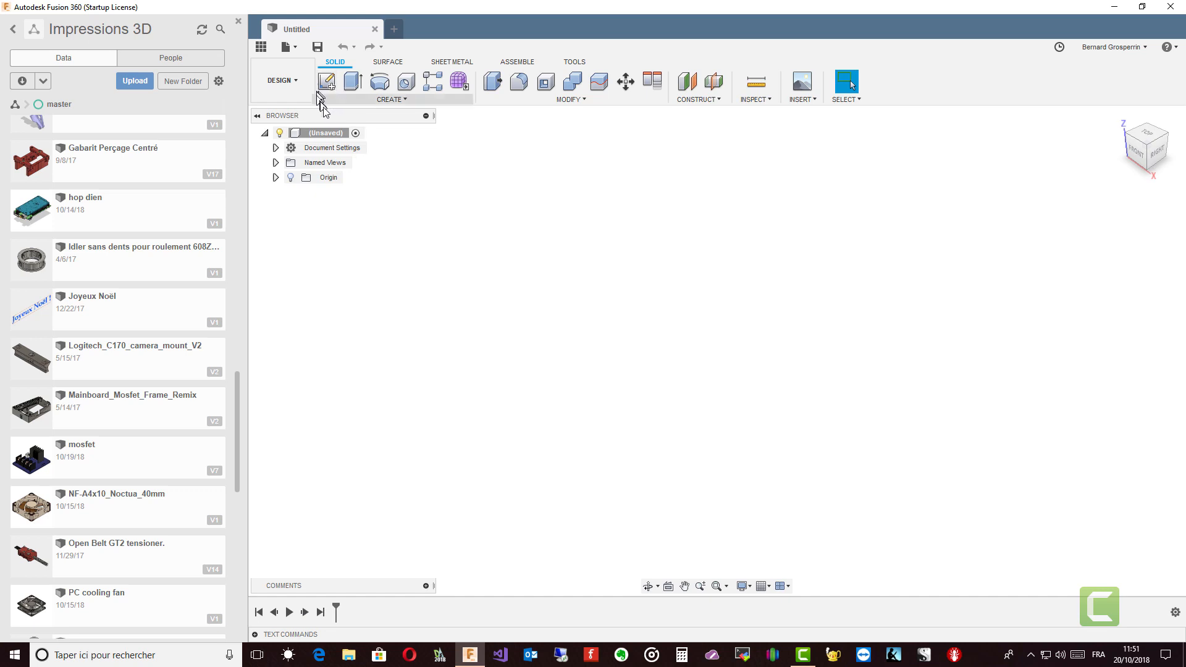
Orient the empty design to the upright Top view.
left_click(1152, 137)
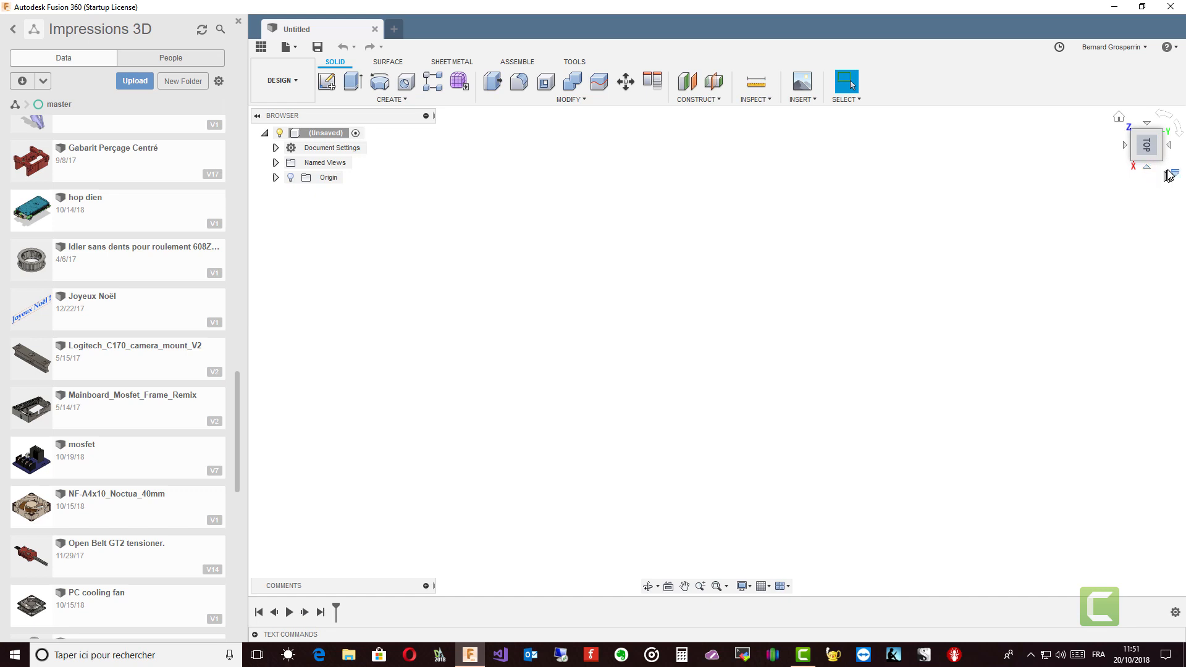
left_click(1125, 145)
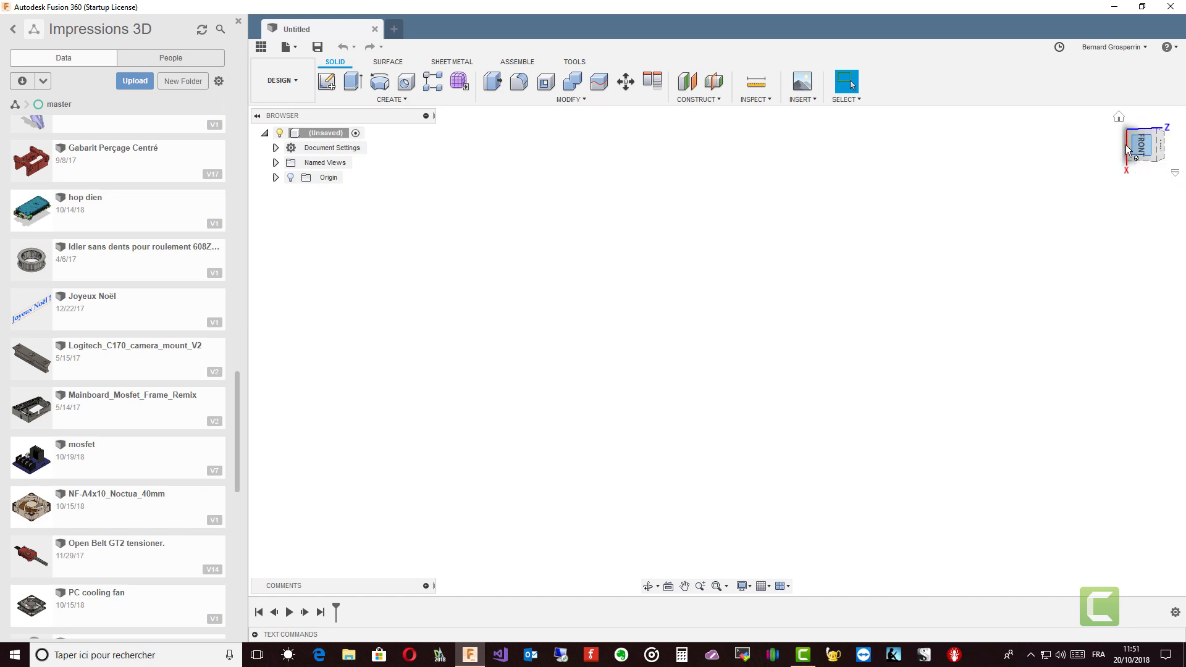
mouse_move(1149, 150)
left_mouse_down()
mouse_move(1143, 174)
mouse_move(1162, 167)
mouse_move(1159, 148)
left_mouse_up()
left_click(1151, 131)
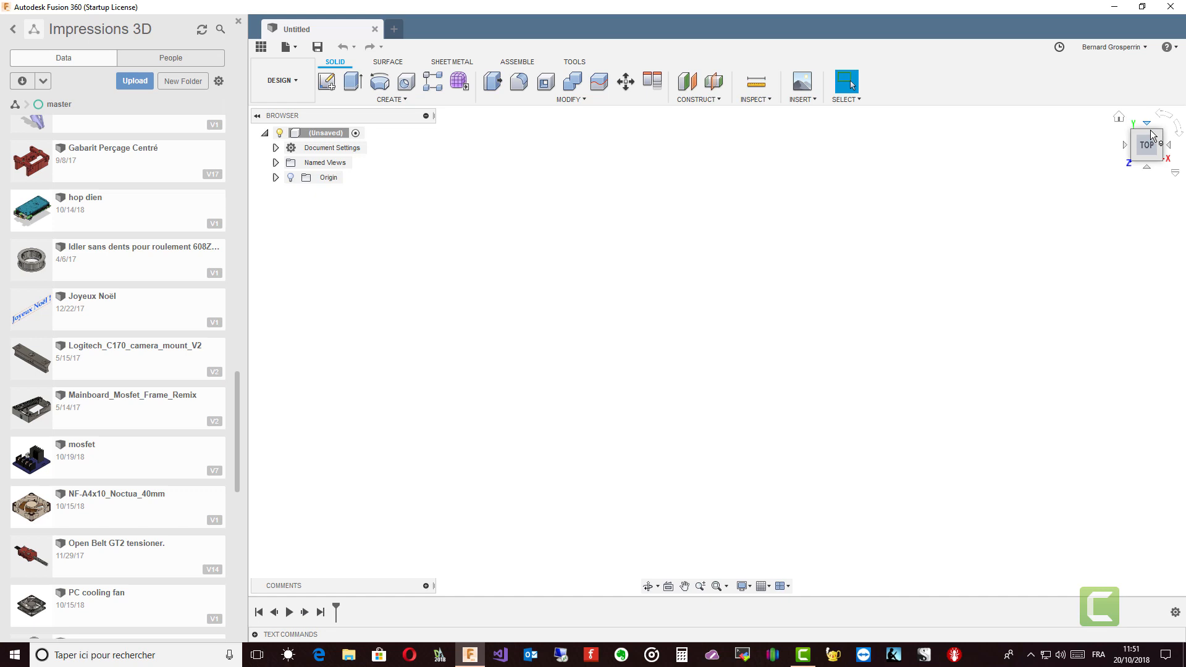
left_click(391, 100)
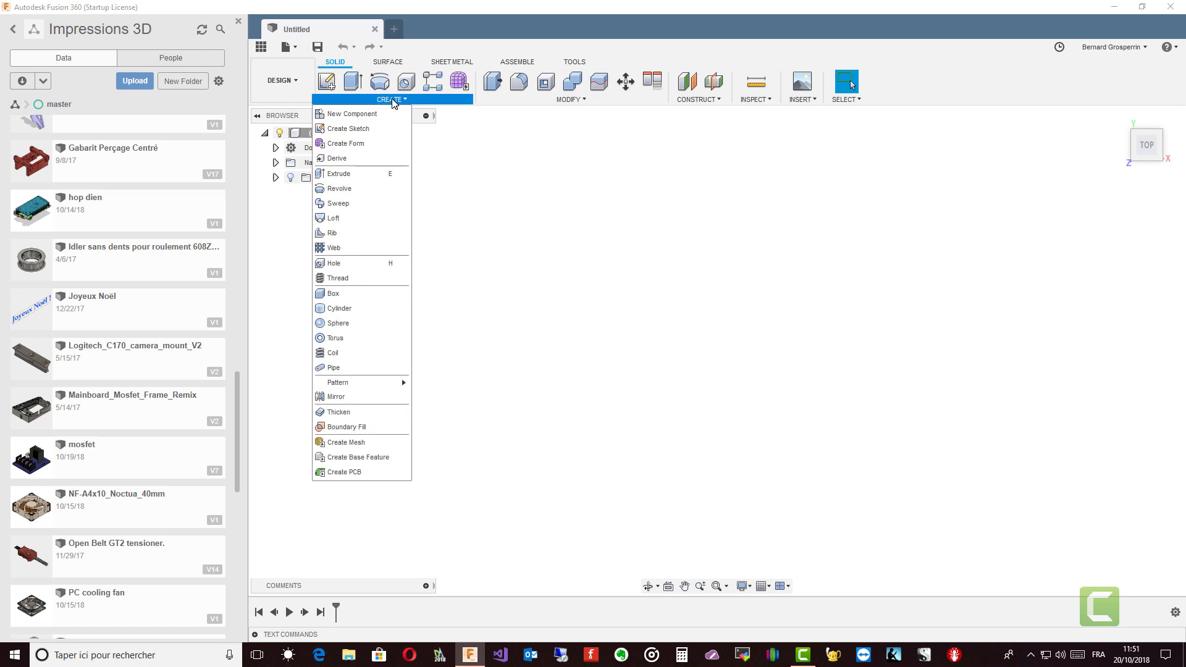
left_click(346, 292)
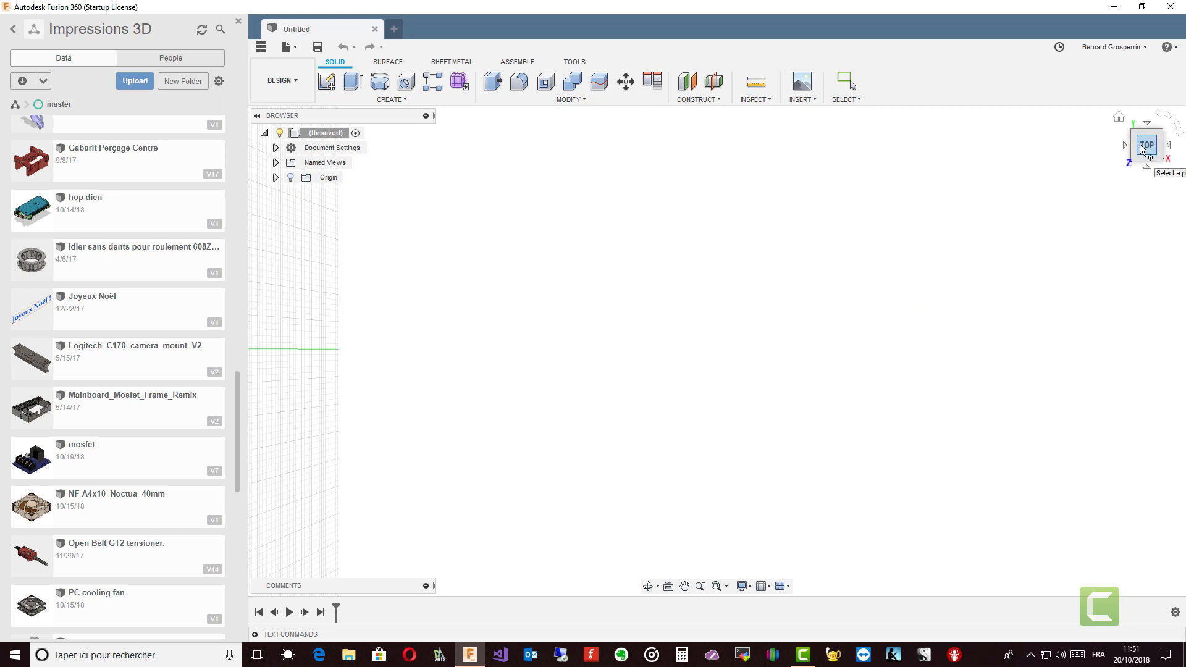
left_click_drag(1144, 146, 535, 254)
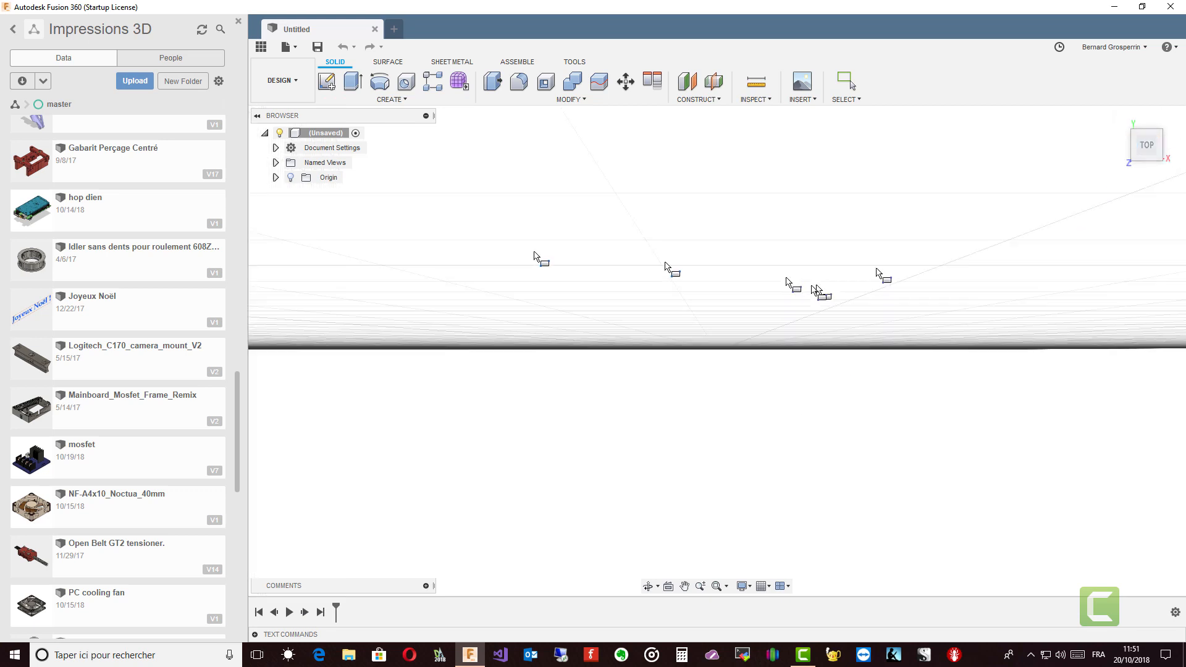
left_click(290, 178)
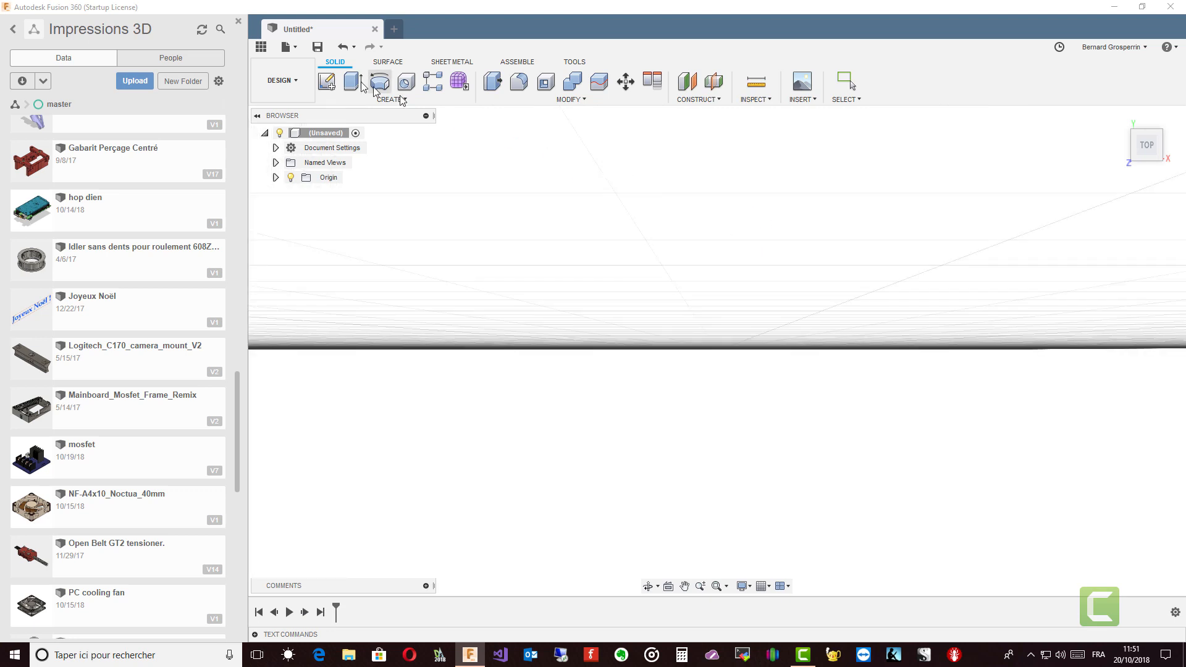
left_click(342, 48)
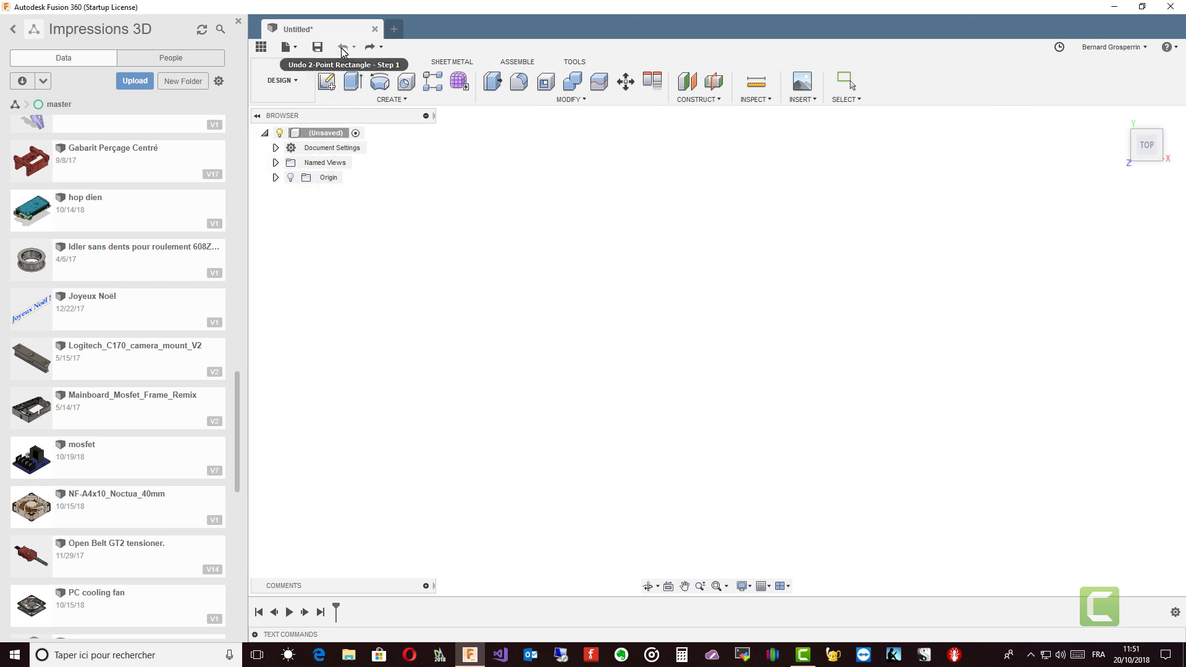
Start a Box, display the origin geometry and choose the XY plane as the box's placement plane.
left_click(389, 100)
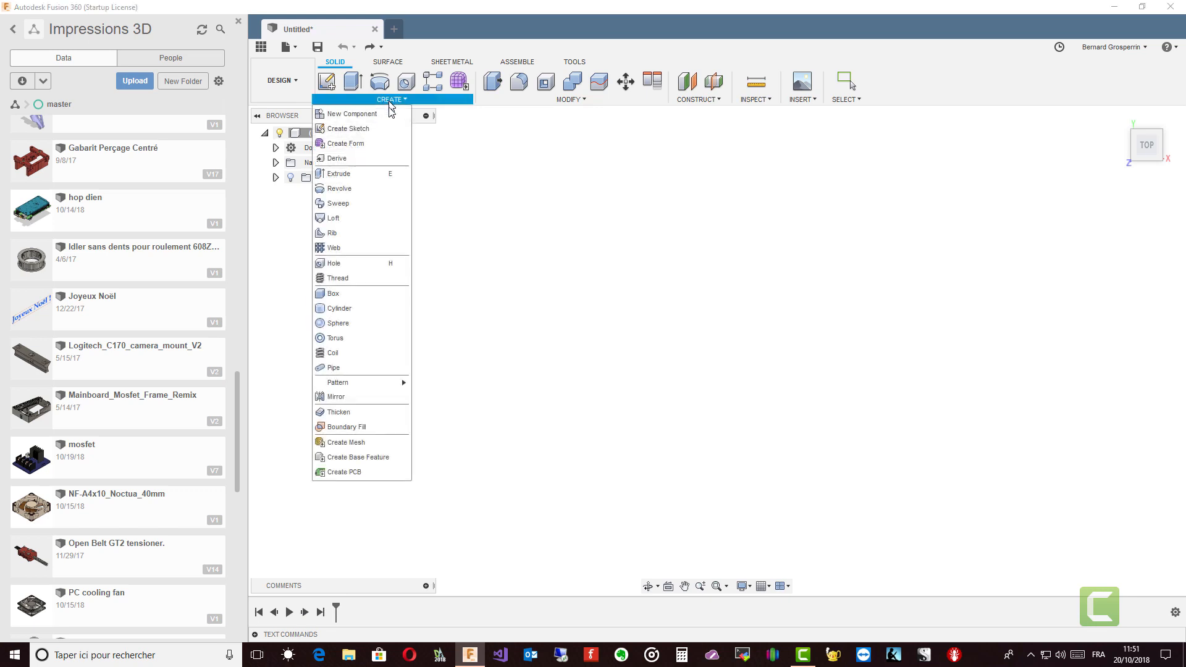
left_click(344, 293)
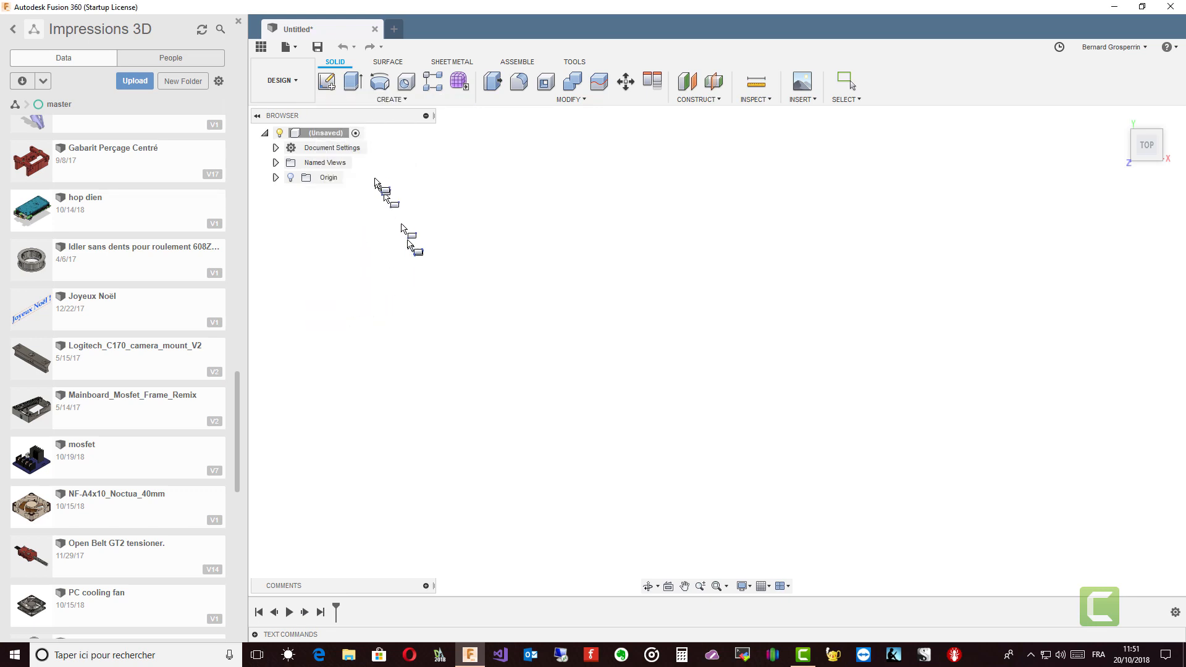
left_click(291, 178)
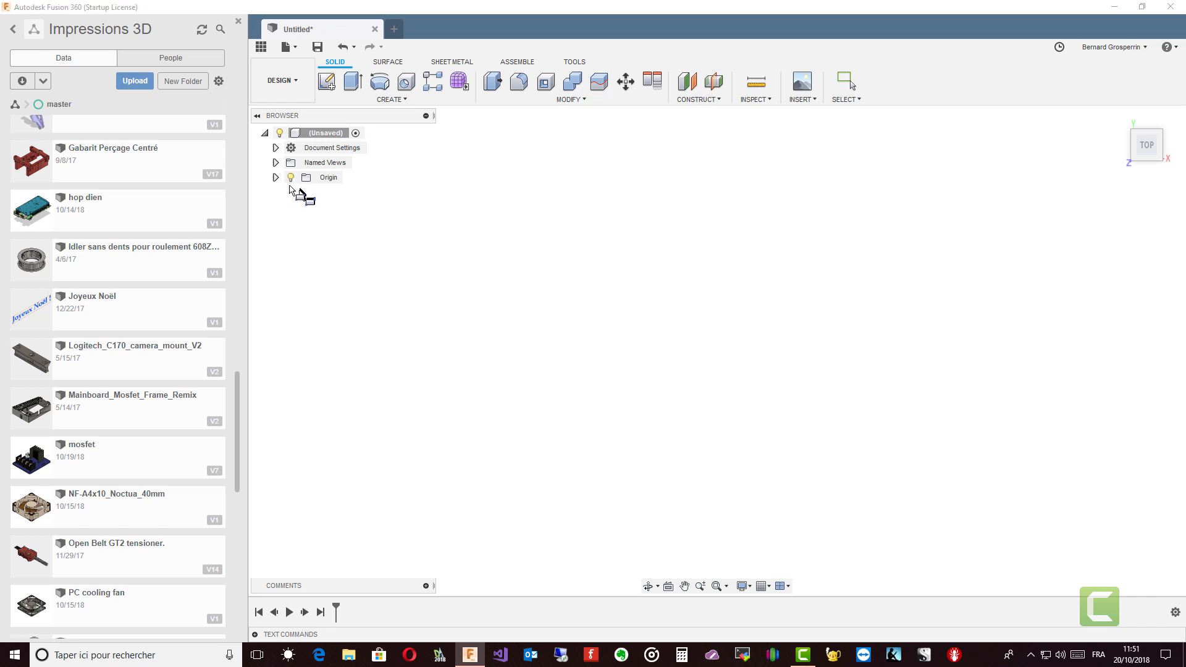
left_click(276, 177)
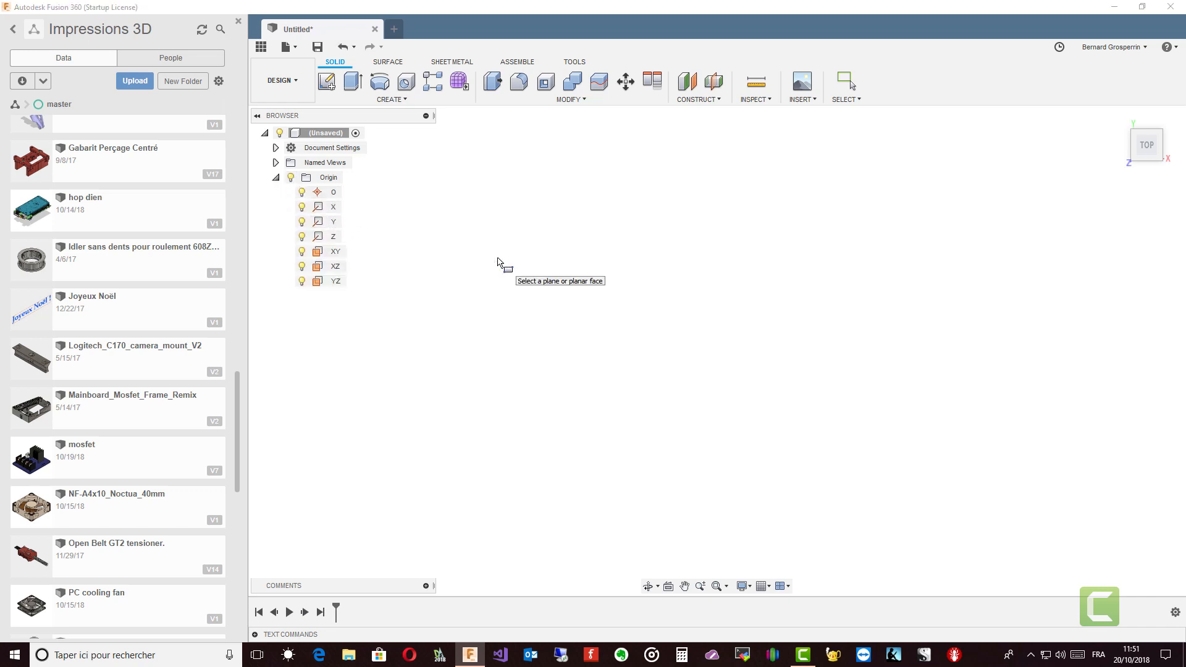
left_click(726, 589)
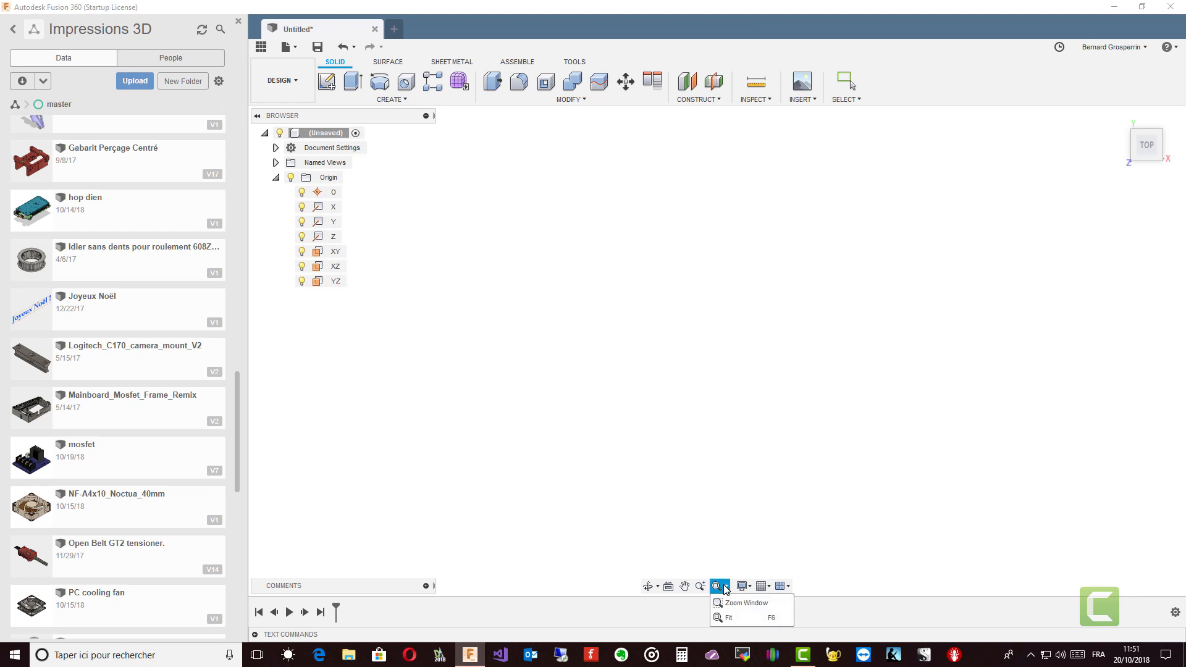
left_click(725, 618)
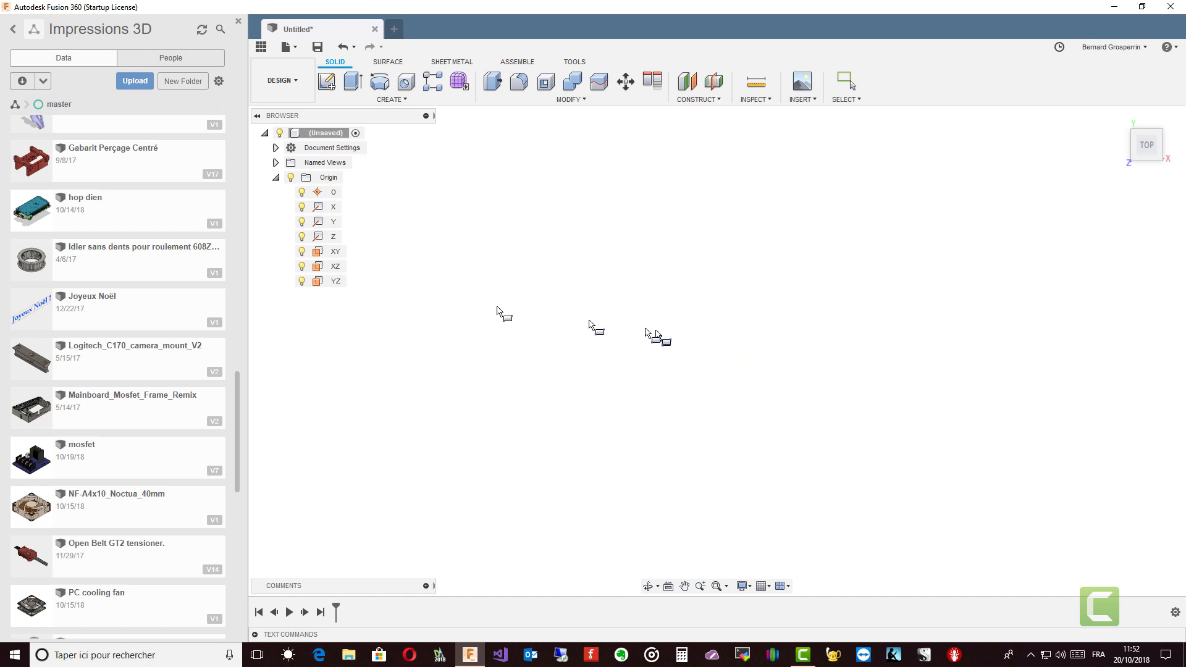
left_click(333, 252)
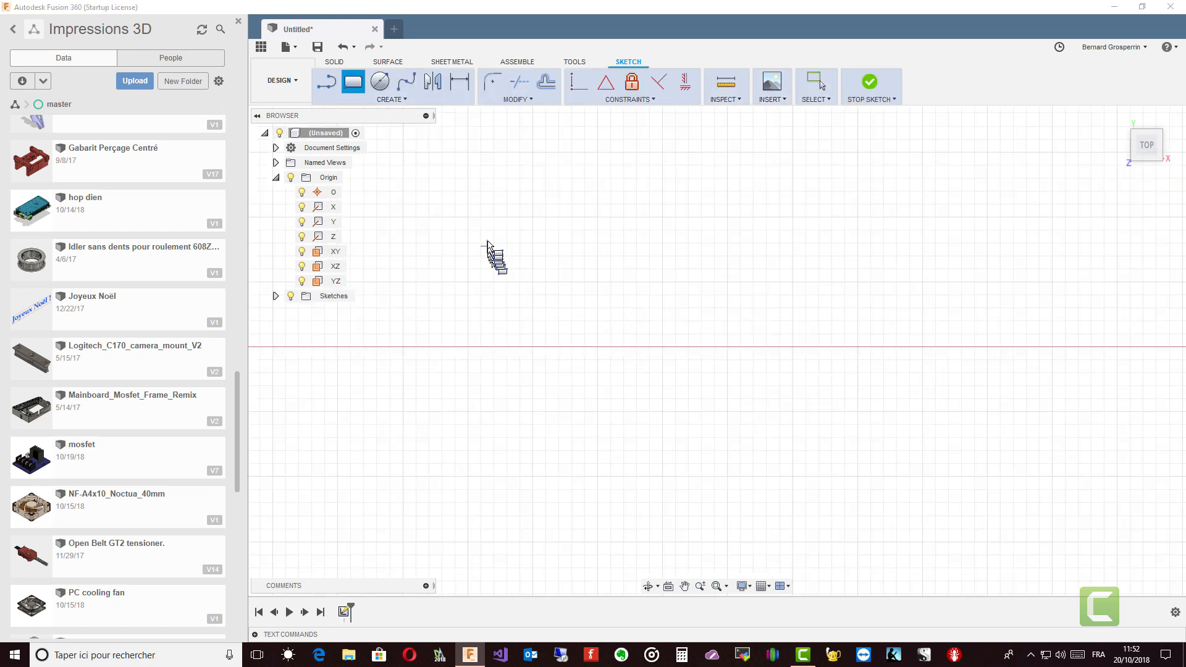
Draw the box's base rectangle freehand on the XY plane, about 143 mm by 72 mm.
left_click(485, 212)
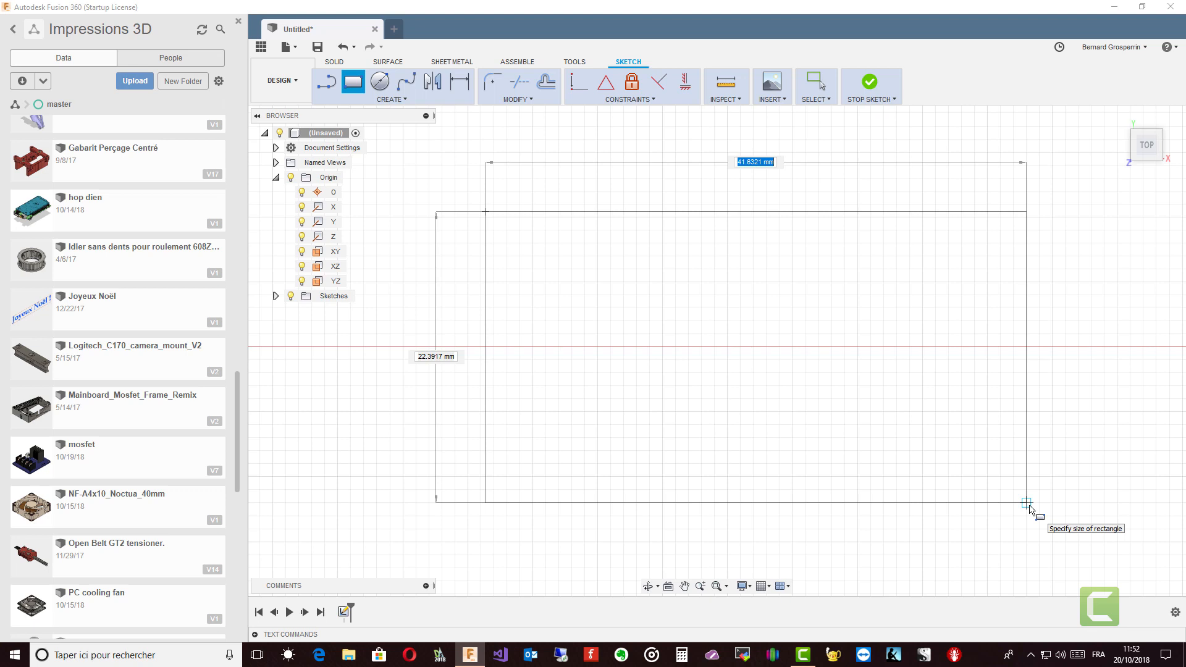
key("Tab")
type("8")
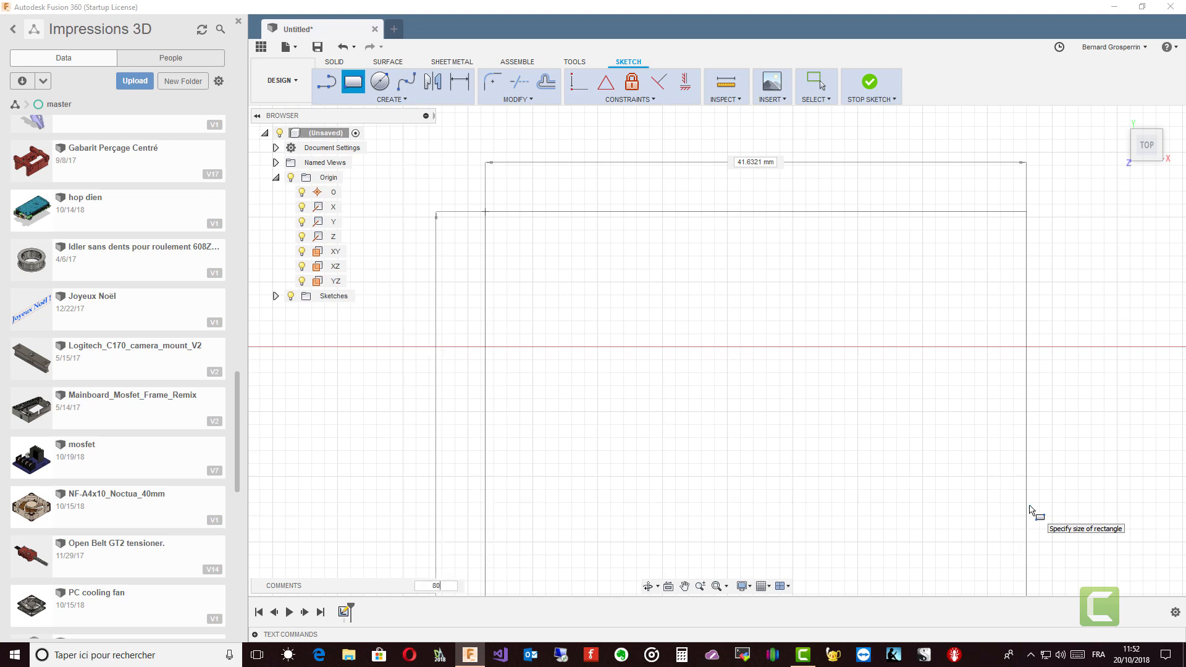
key("Tab")
type("120")
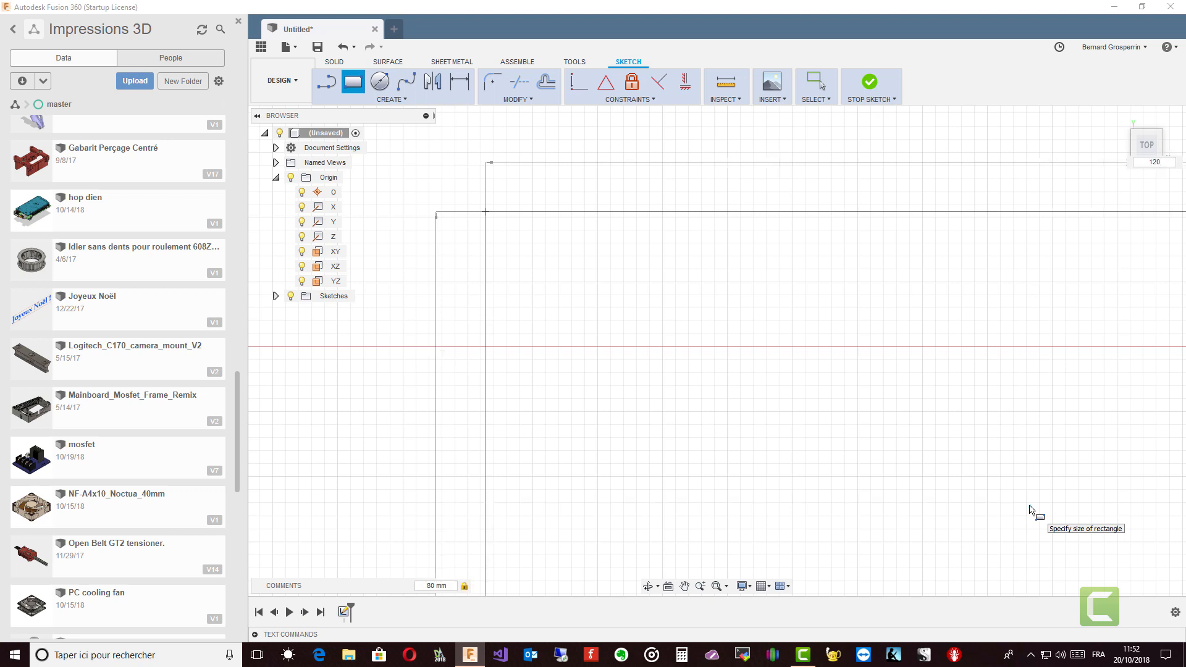
key("F6")
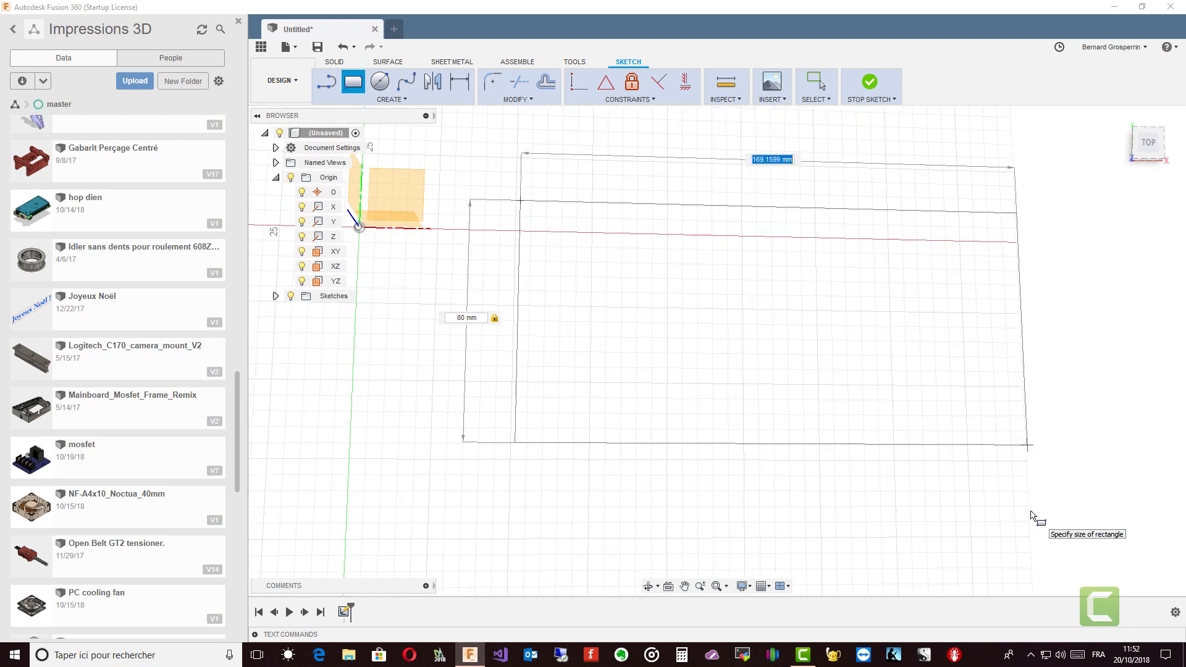
type("20")
key("Tab")
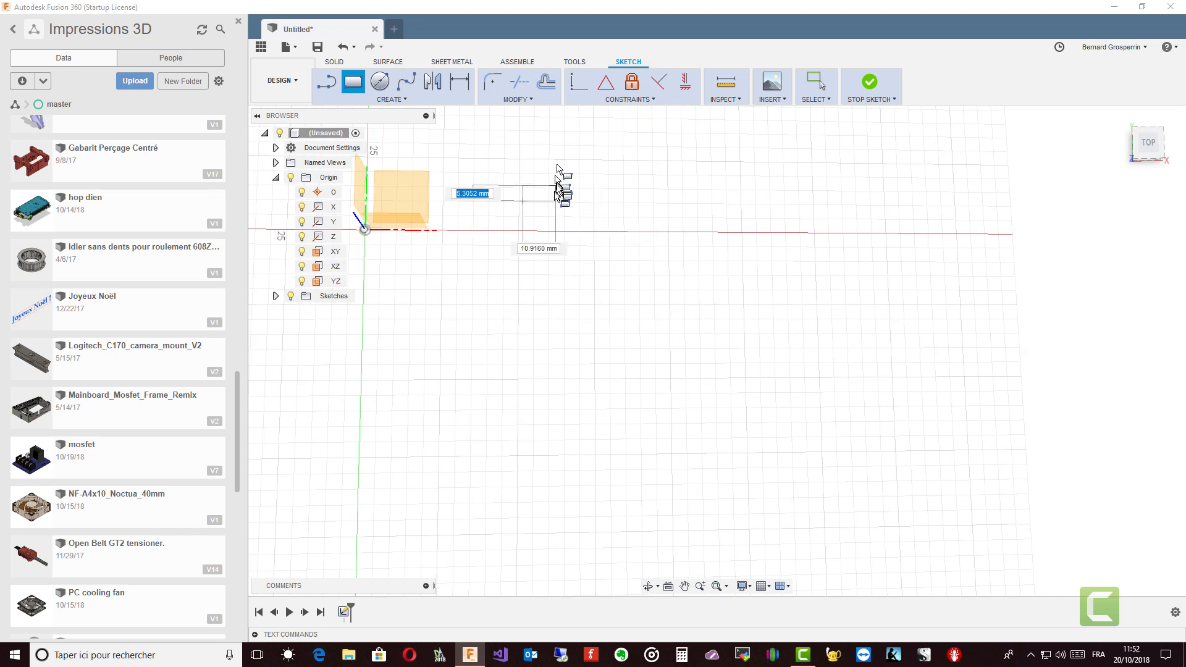
left_click(951, 412)
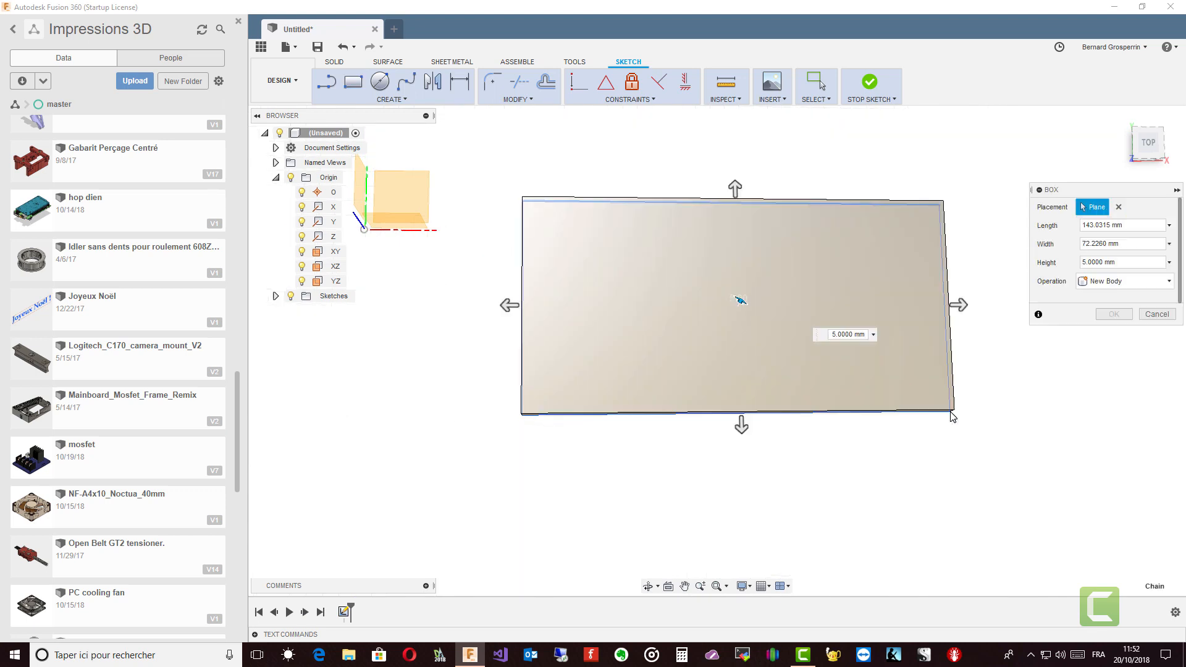
Set the box to 120 mm length, 80 mm width and 3 mm height, and create it as a new body.
left_click(1136, 226)
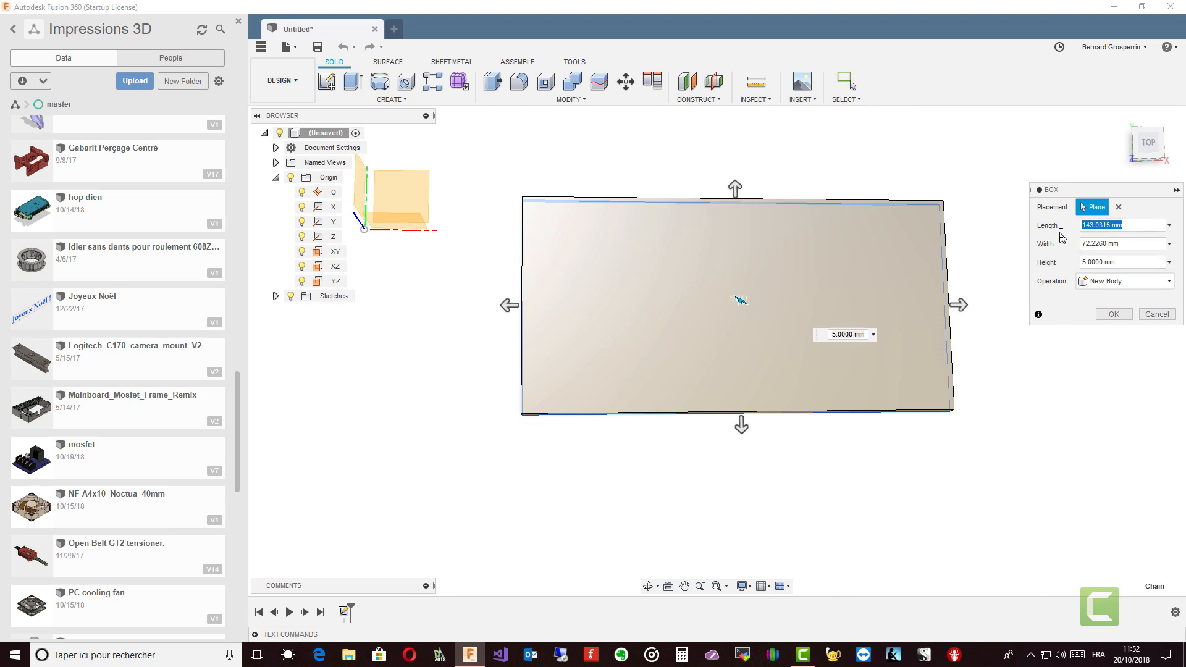
type("120")
key("Tab")
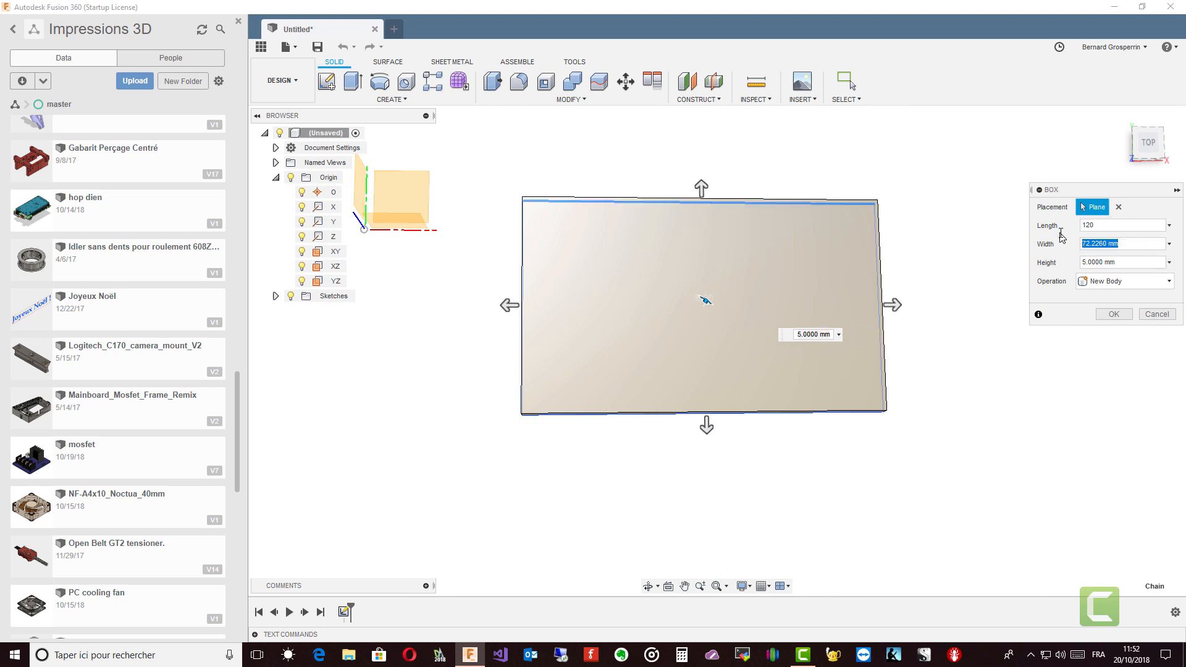
type("80")
key("Tab")
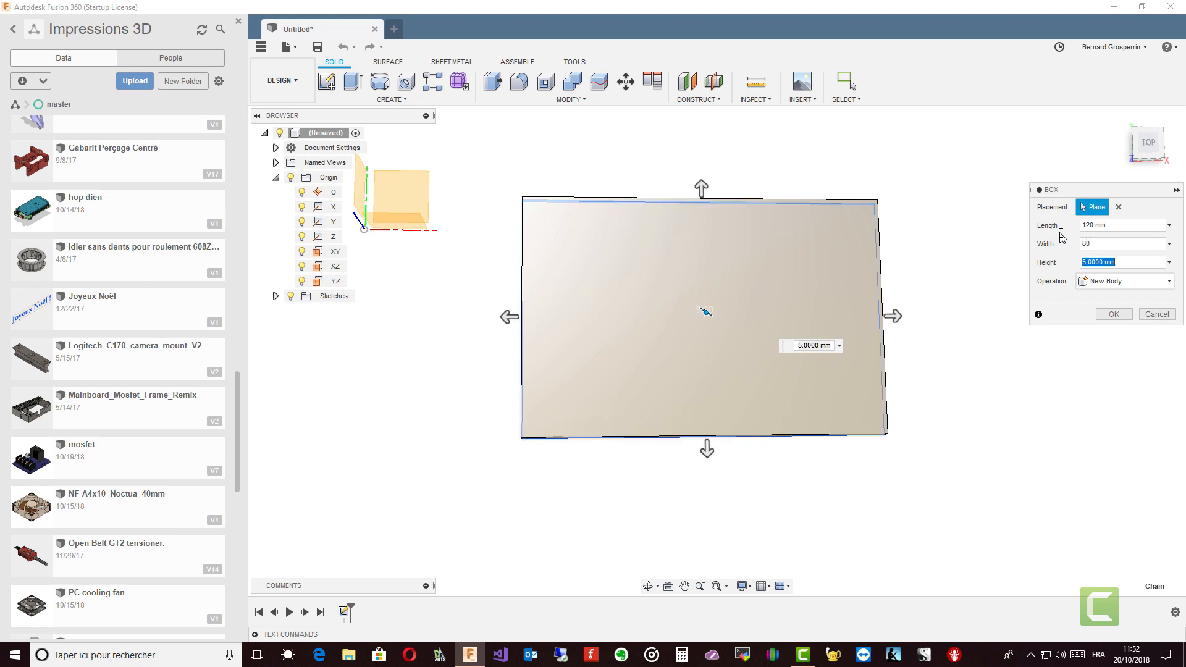
type("3")
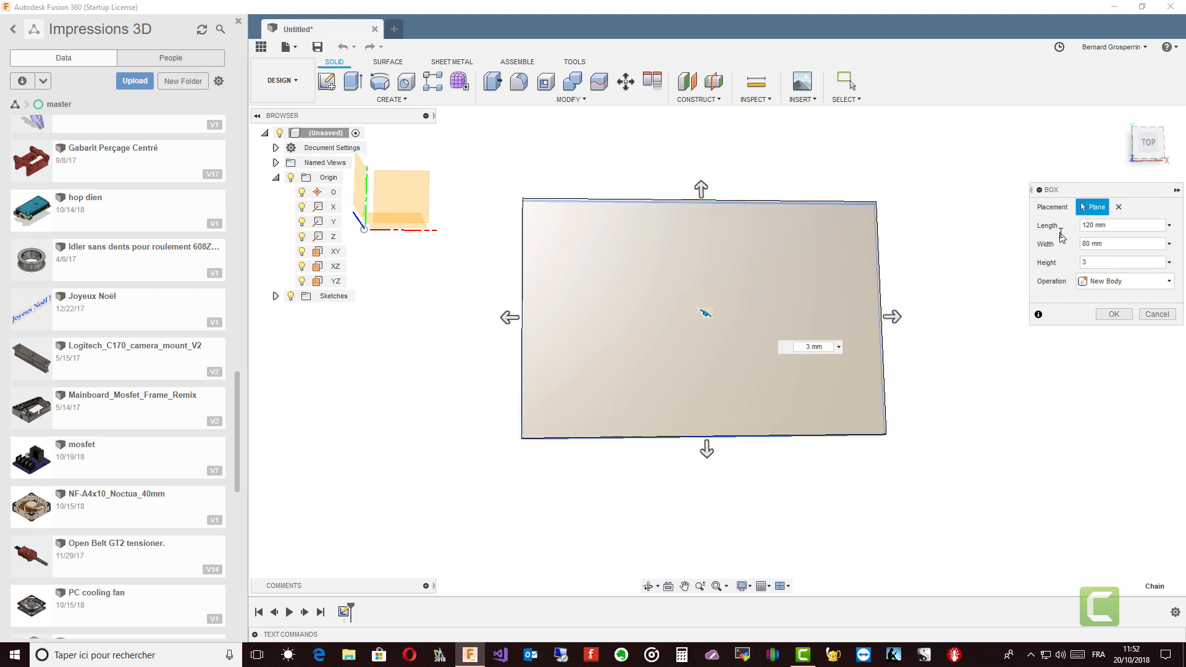
key("Return")
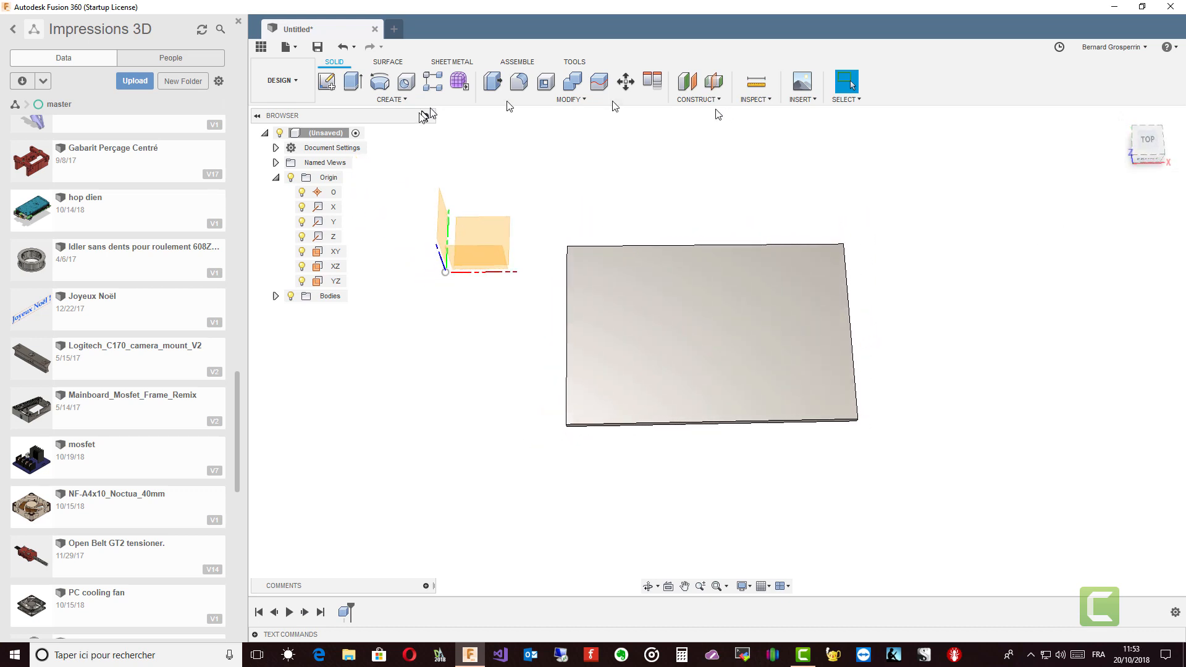
Hide the origin planes and axes and collapse the Origin folder.
left_click(297, 179)
left_click(293, 177)
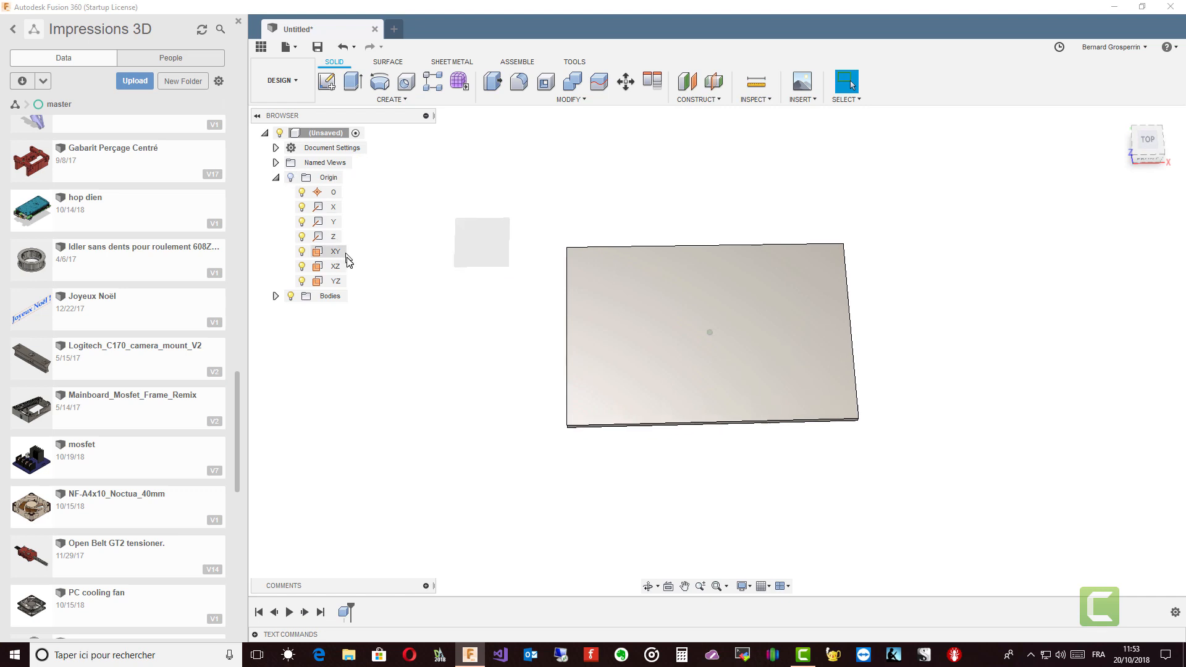
left_click(275, 178)
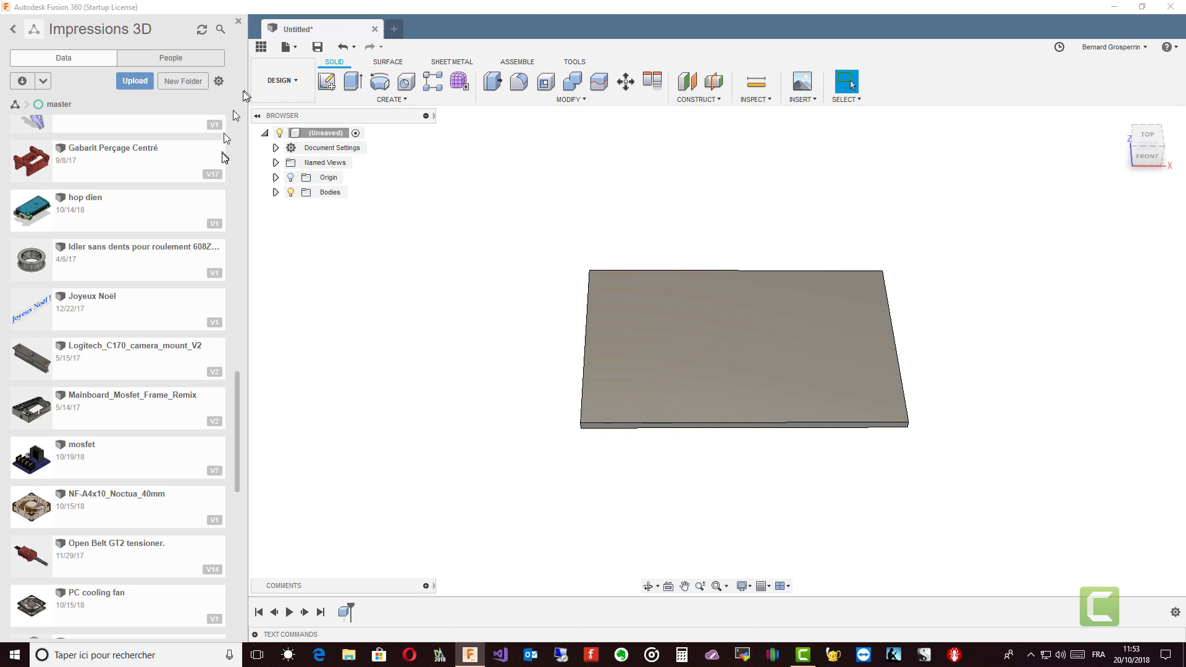
Locate and select the mosfet design among the saved files of the Impressions 3D project.
mouse_move(241, 468)
left_mouse_down()
mouse_move(239, 561)
mouse_move(253, 575)
mouse_move(254, 175)
mouse_move(235, 476)
mouse_move(250, 443)
mouse_move(249, 452)
left_mouse_up()
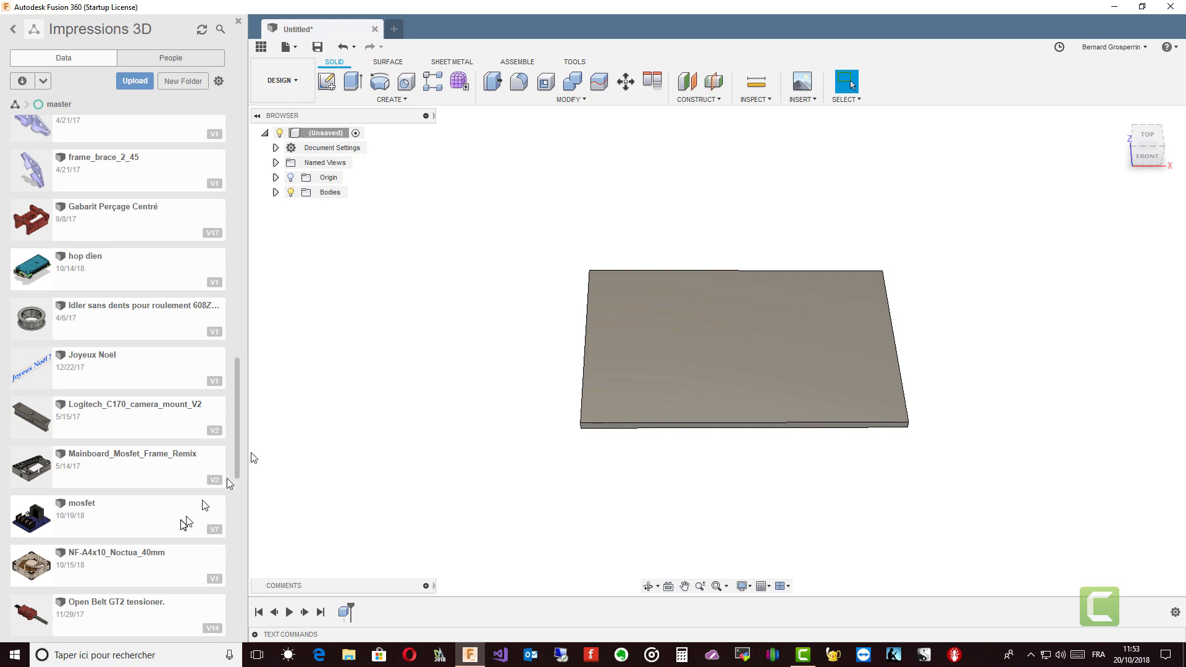
left_click(141, 530)
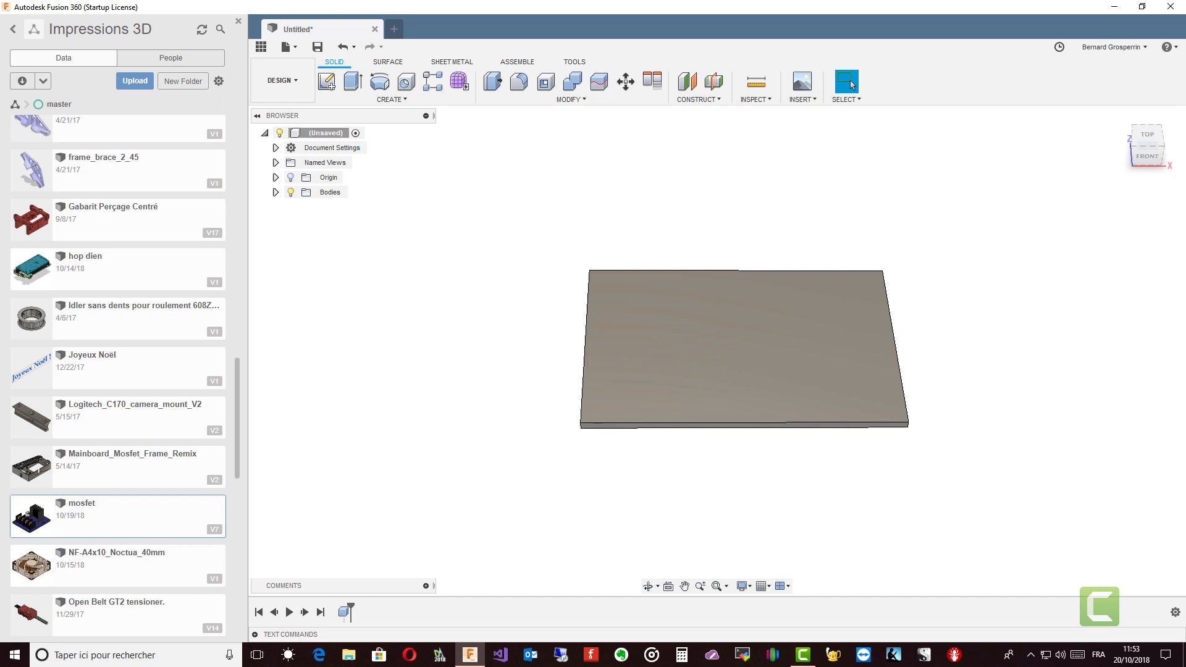
Switch to the Opera browser and open the GrabCAD model library at grabcad.com/library.
left_click(414, 657)
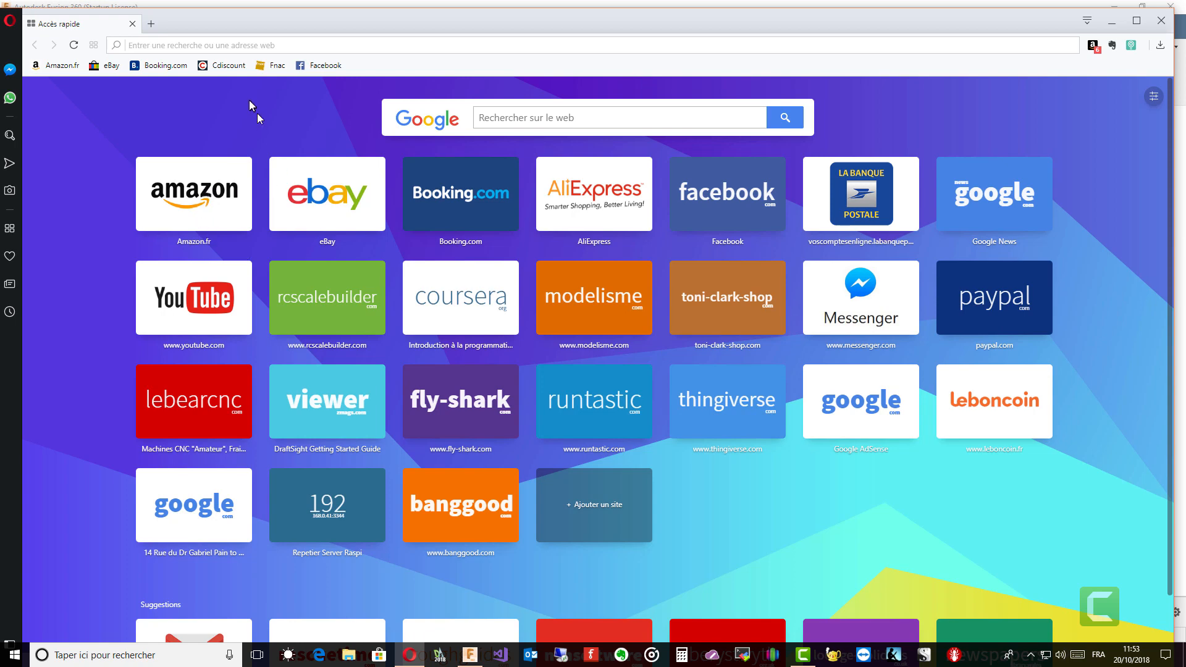
left_click(229, 46)
type("grabcad.com/library")
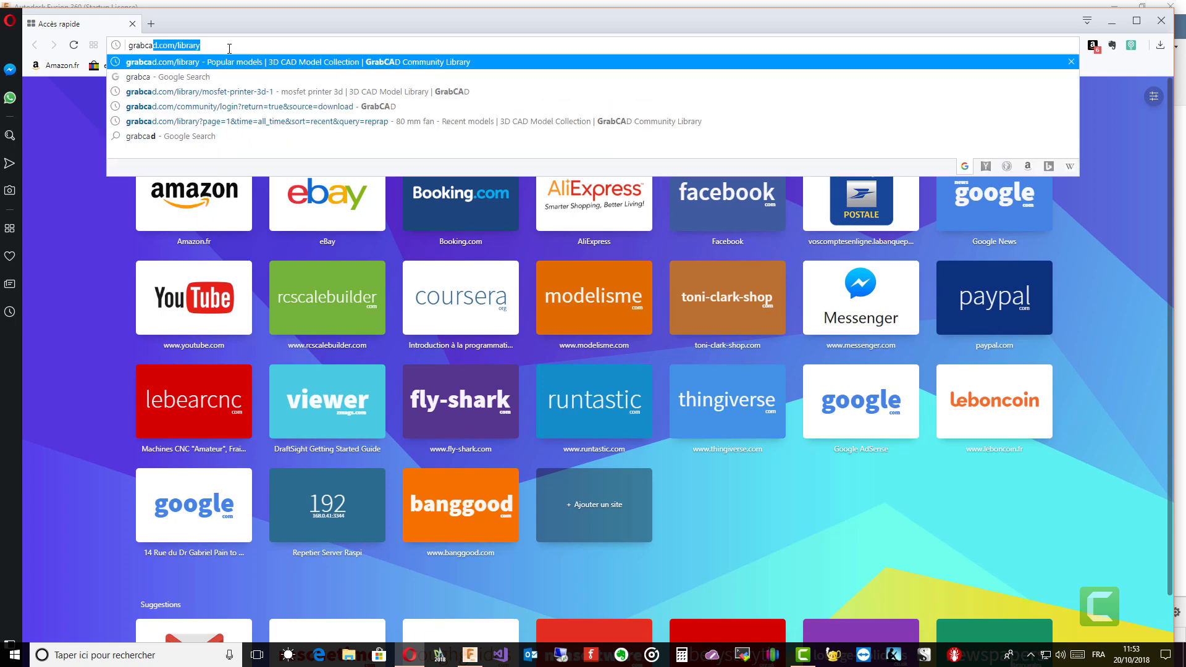
key("Return")
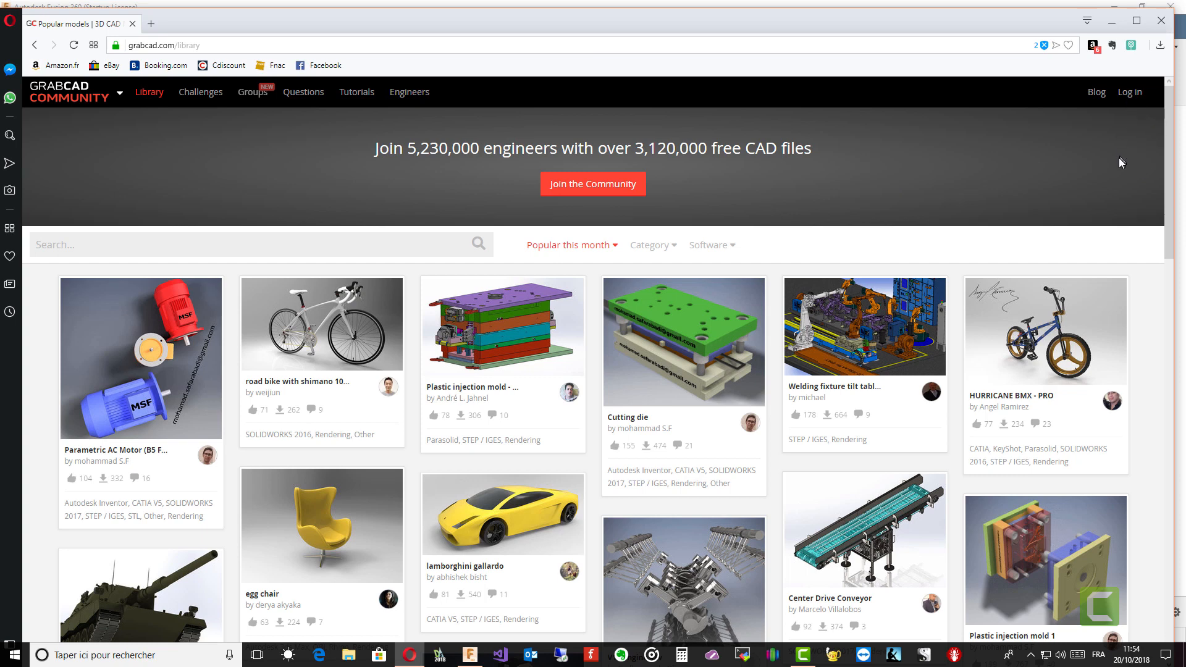
Search the GrabCAD library for mosfet and open the "mosfet printer 3d" model page.
left_click(199, 248)
type("mosfet")
left_click(479, 245)
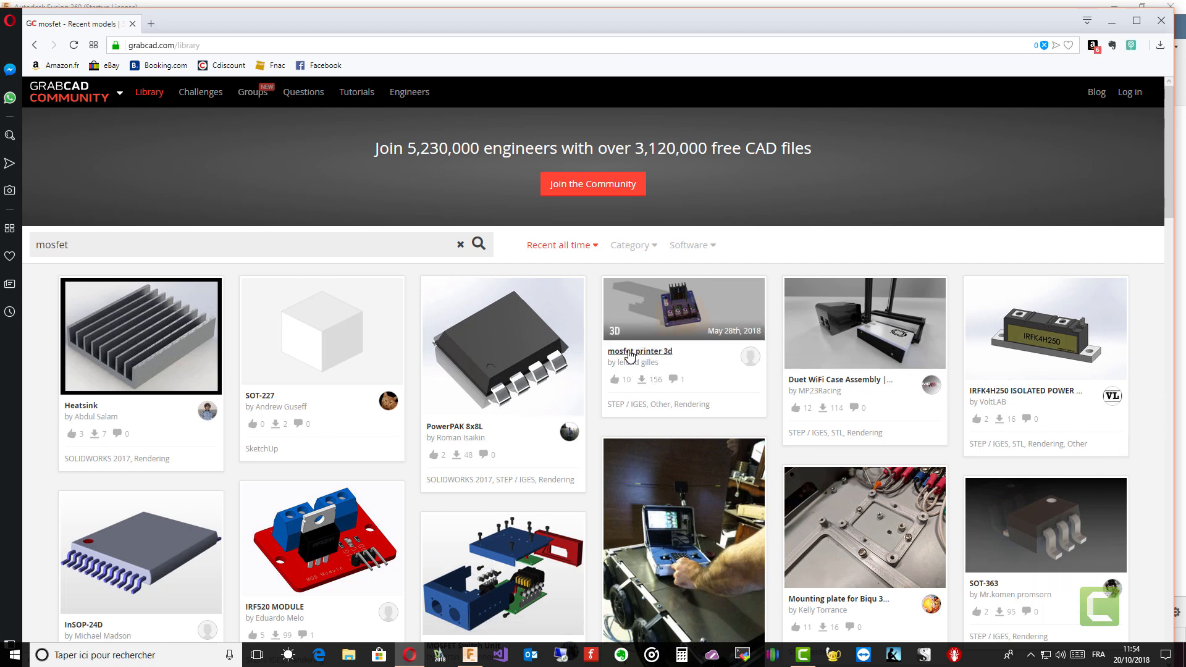
left_click(660, 325)
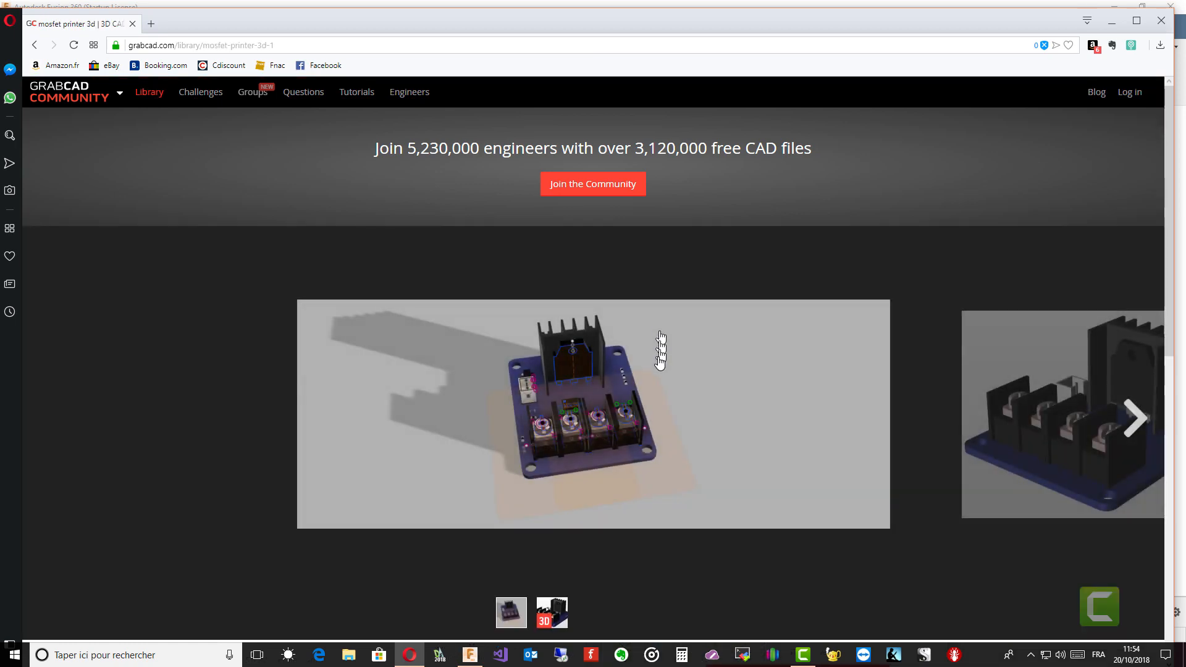
Review the file list of the mosfet printer 3d page, and open the upload dialog for the Impressions 3D project in Fusion 360.
scroll(699, 447, "down", 3)
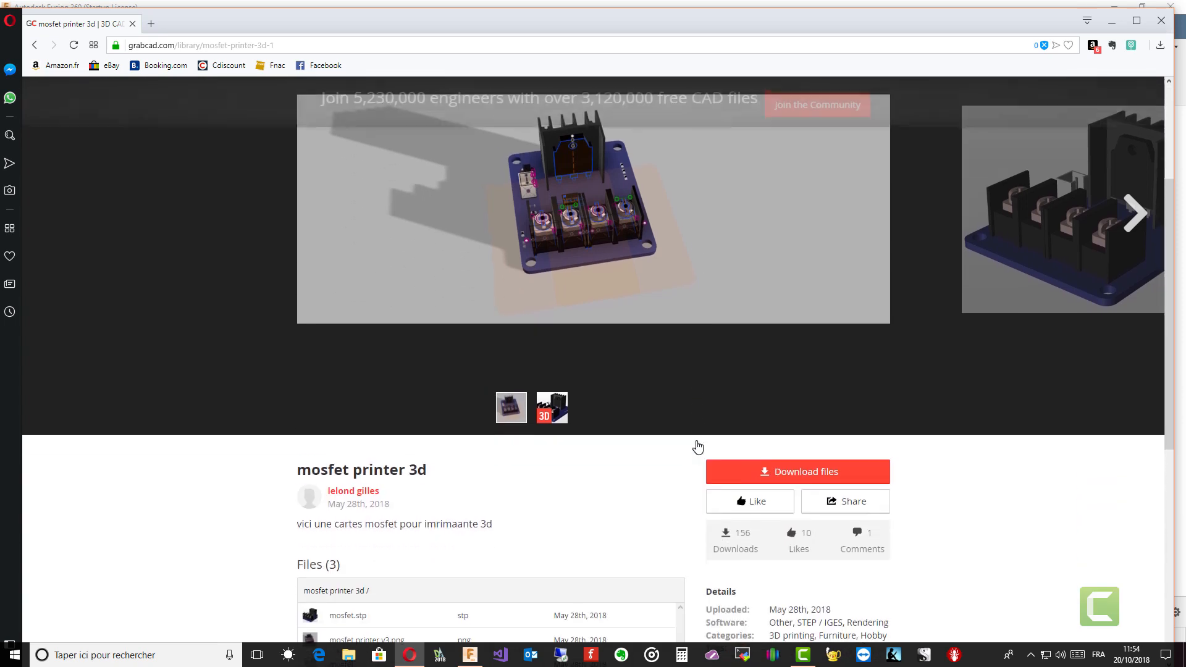
scroll(698, 444, "down", 3)
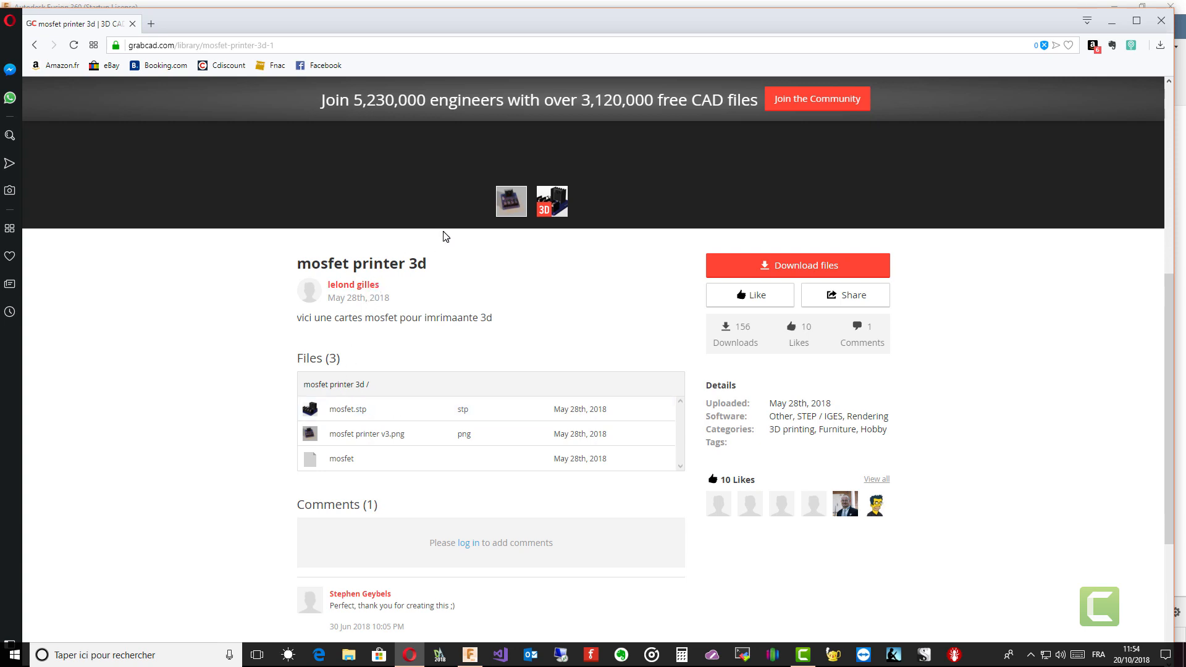
left_click_drag(548, 18, 490, 252)
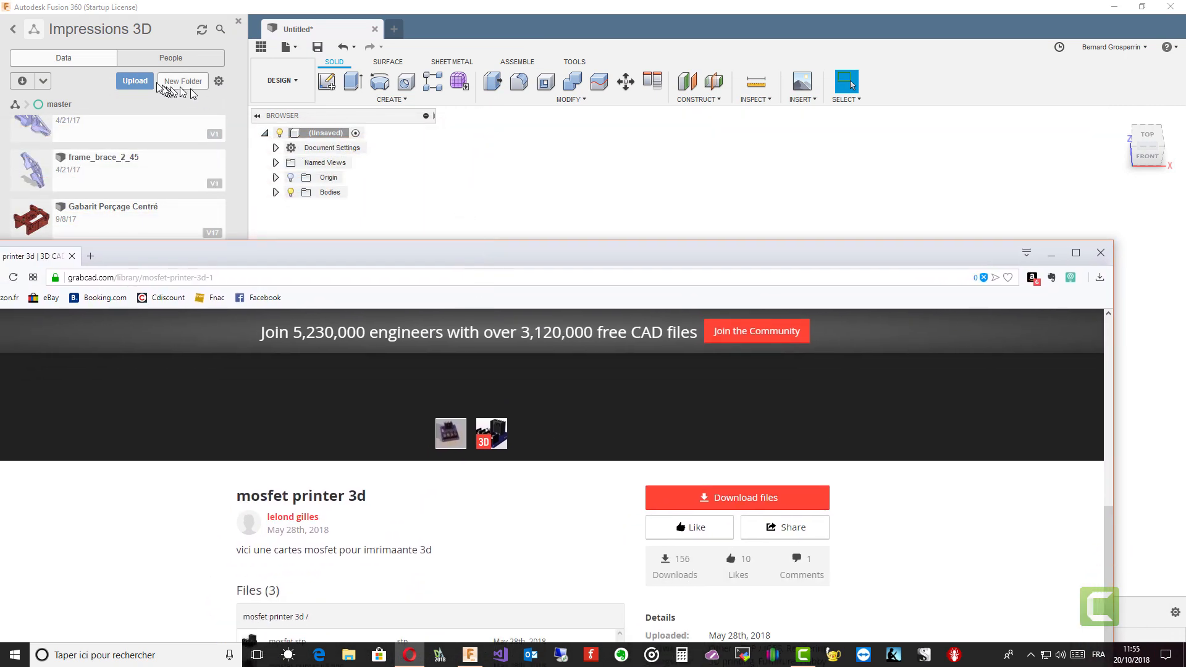
left_click(135, 81)
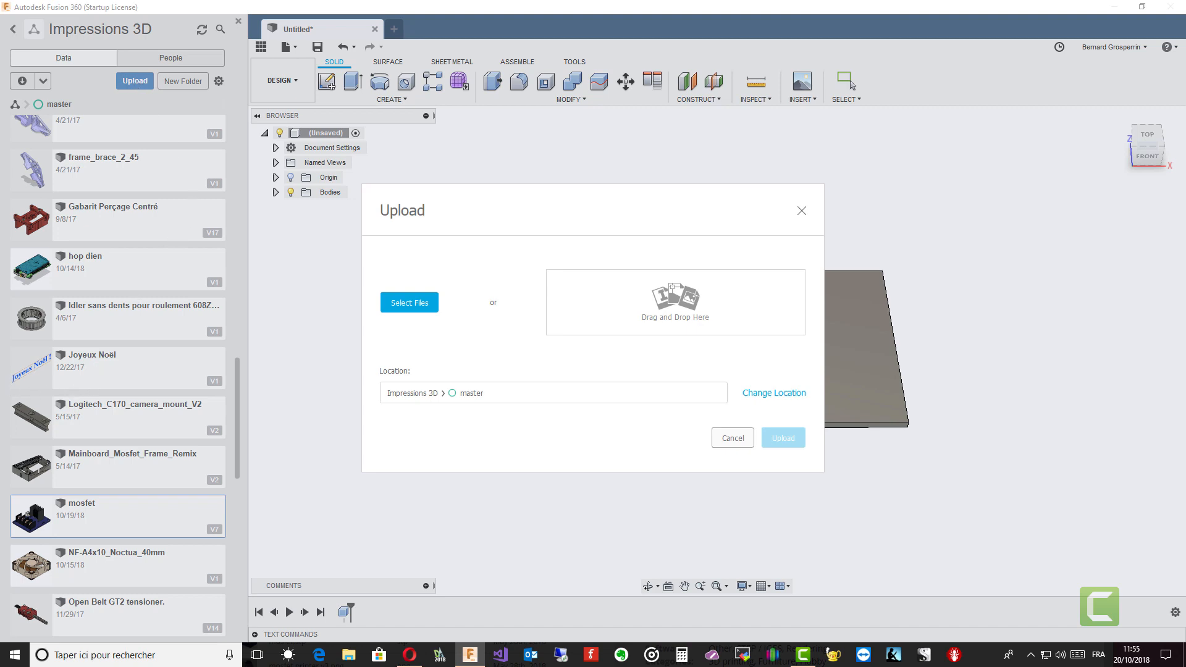
Add mosfet.stp from the Opera downloads list to the Fusion 360 upload targeting Impressions 3D > master.
left_click(2, 272)
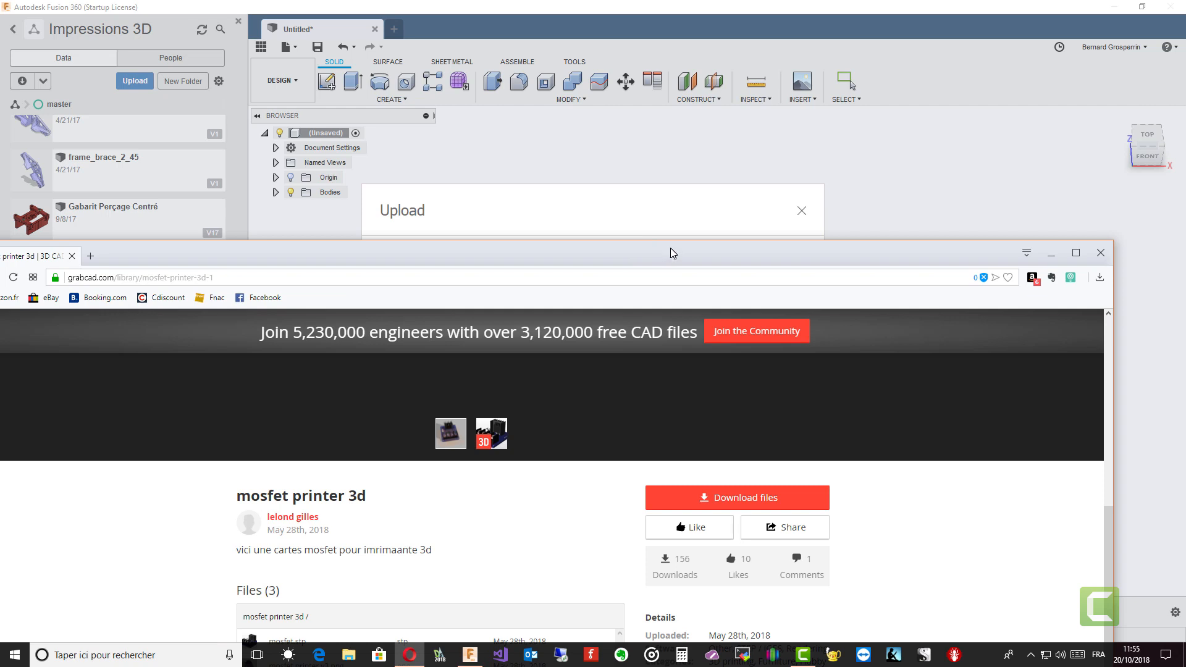
left_click_drag(672, 252, 568, 242)
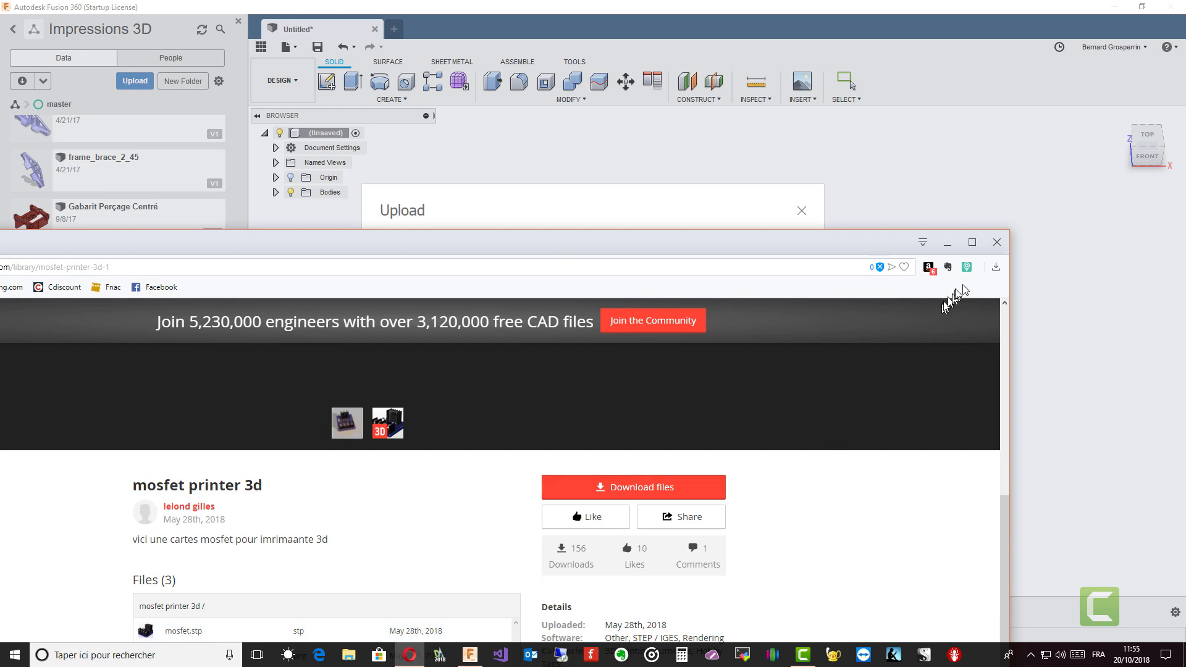
left_click(995, 268)
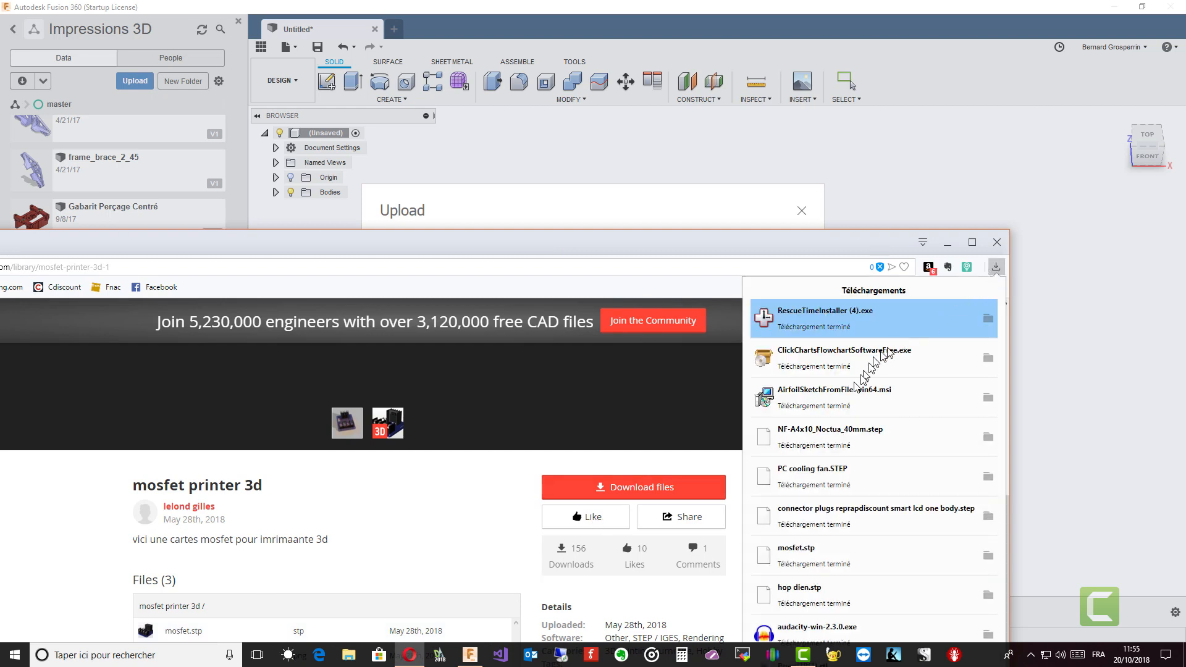
left_click(805, 559)
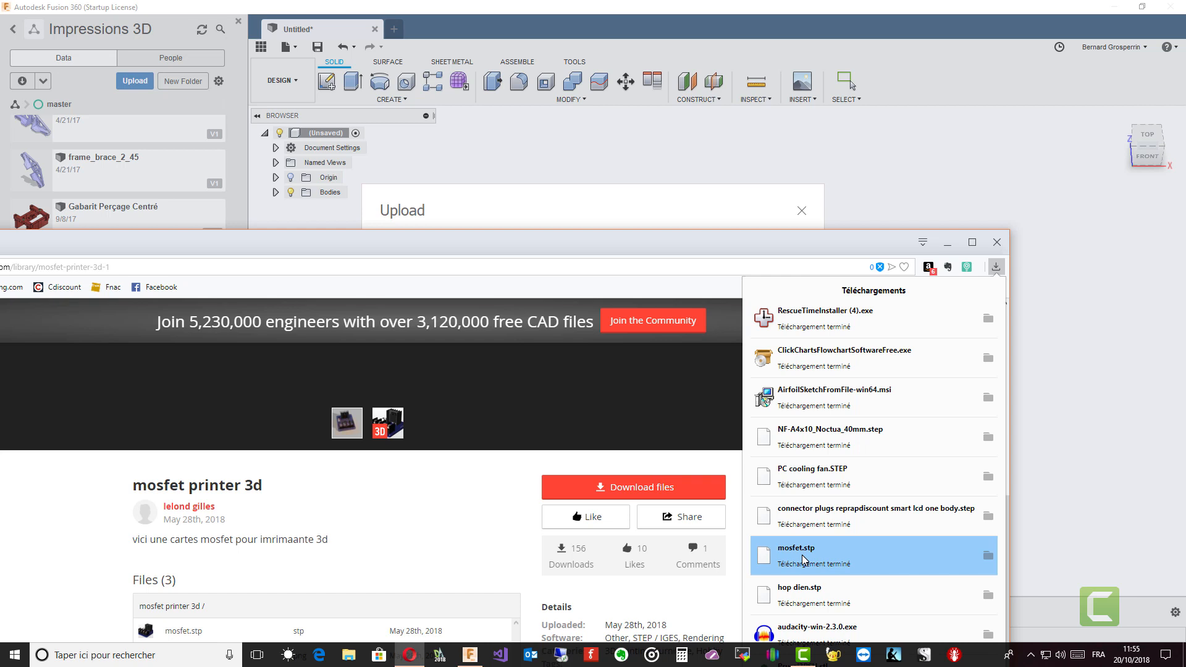
mouse_move(804, 559)
left_mouse_down()
mouse_move(773, 365)
mouse_move(741, 262)
mouse_move(704, 217)
mouse_move(790, 563)
left_mouse_up()
left_click_drag(861, 250, 75, 167)
left_click(217, 185)
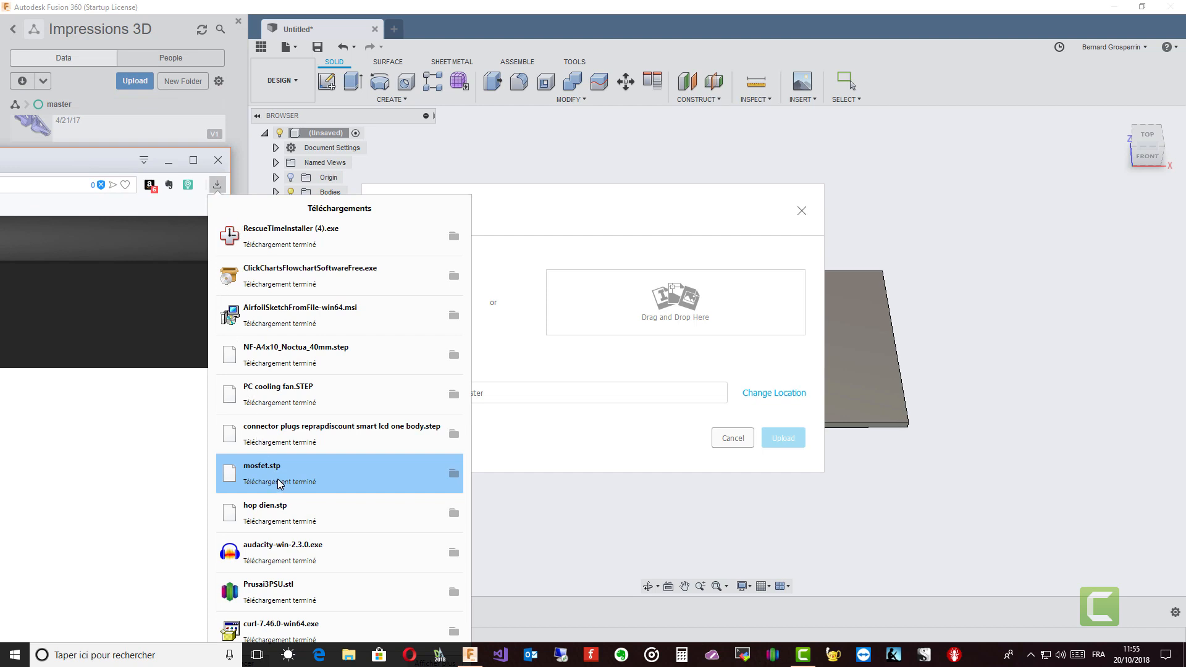
left_click_drag(280, 482, 684, 311)
left_click_drag(684, 311, 684, 312)
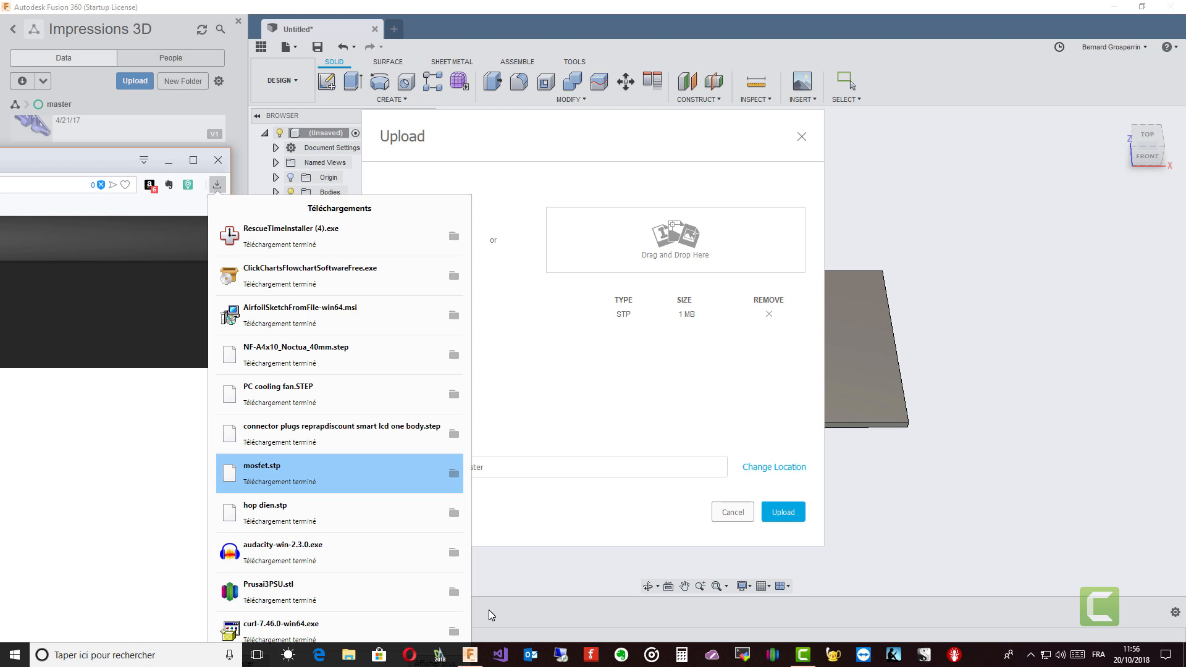
Put the browser window away and cancel the pending upload of mosfet.stp.
left_click(95, 438)
left_click(217, 161)
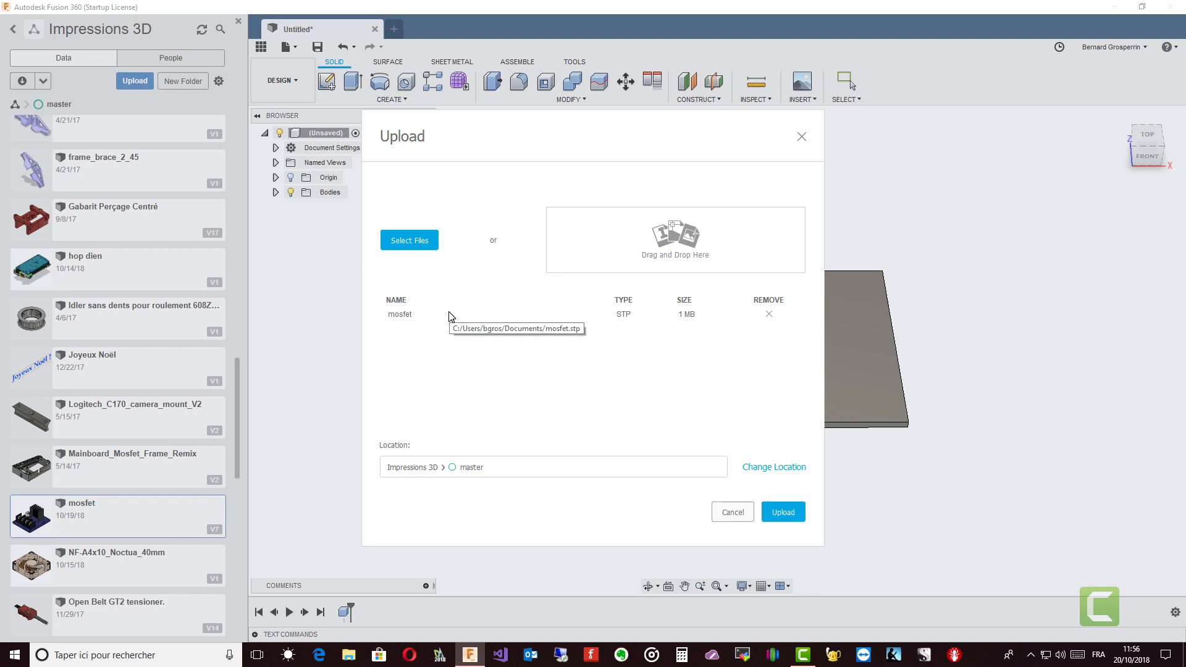
left_click(742, 512)
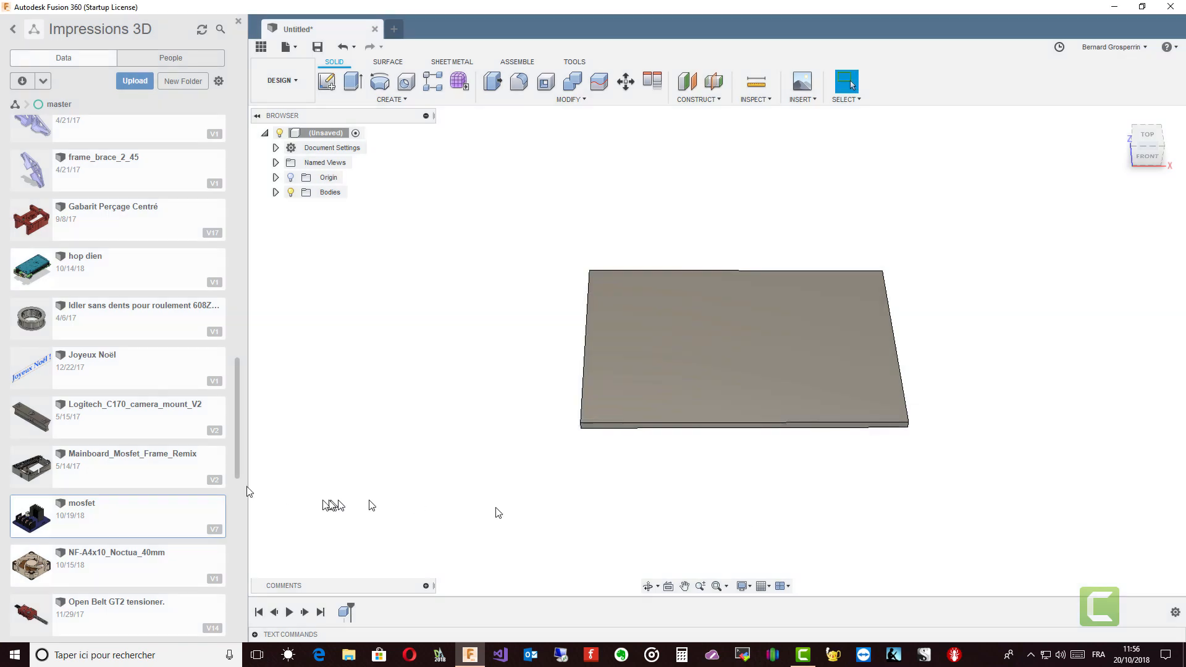
Try to insert the saved mosfet design into the unsaved plate design.
right_click(159, 522)
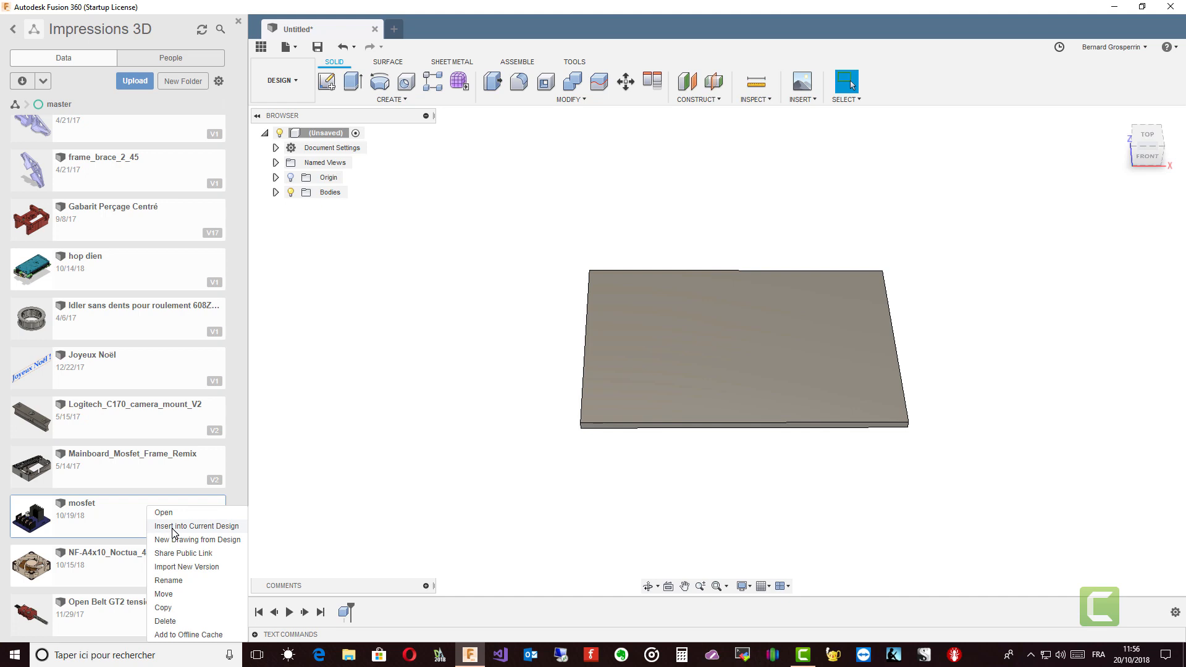
left_click(172, 528)
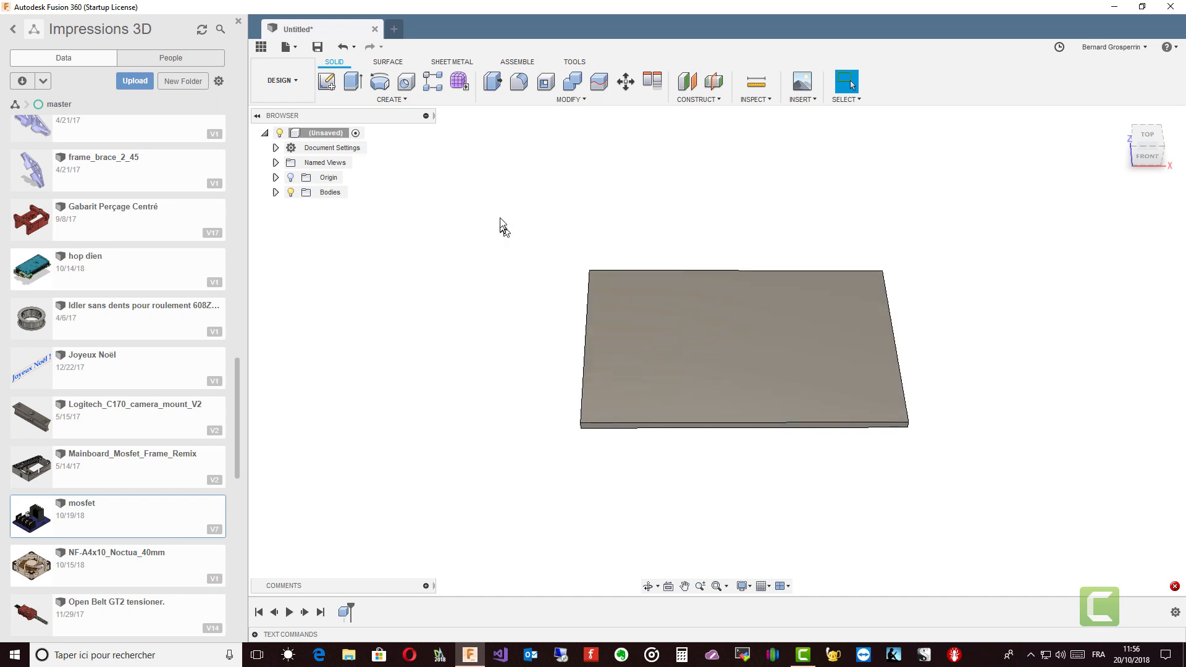
Save the plate design as "Plaque mosfet" in Impressions 3D > master.
left_click(294, 48)
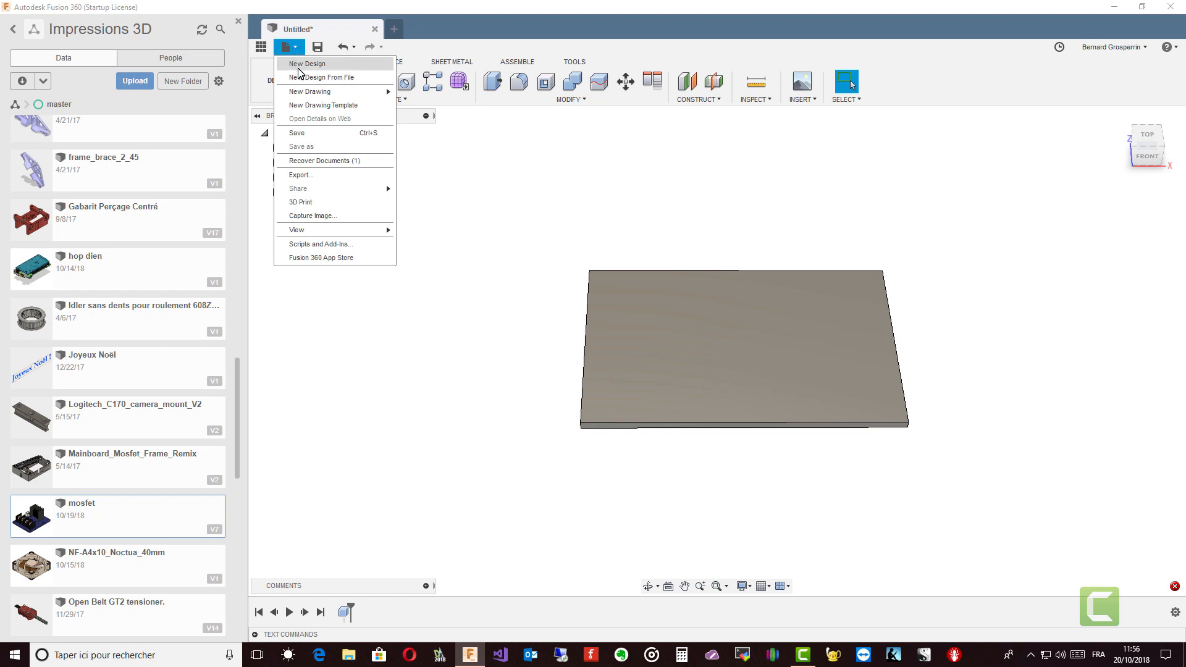
left_click(298, 134)
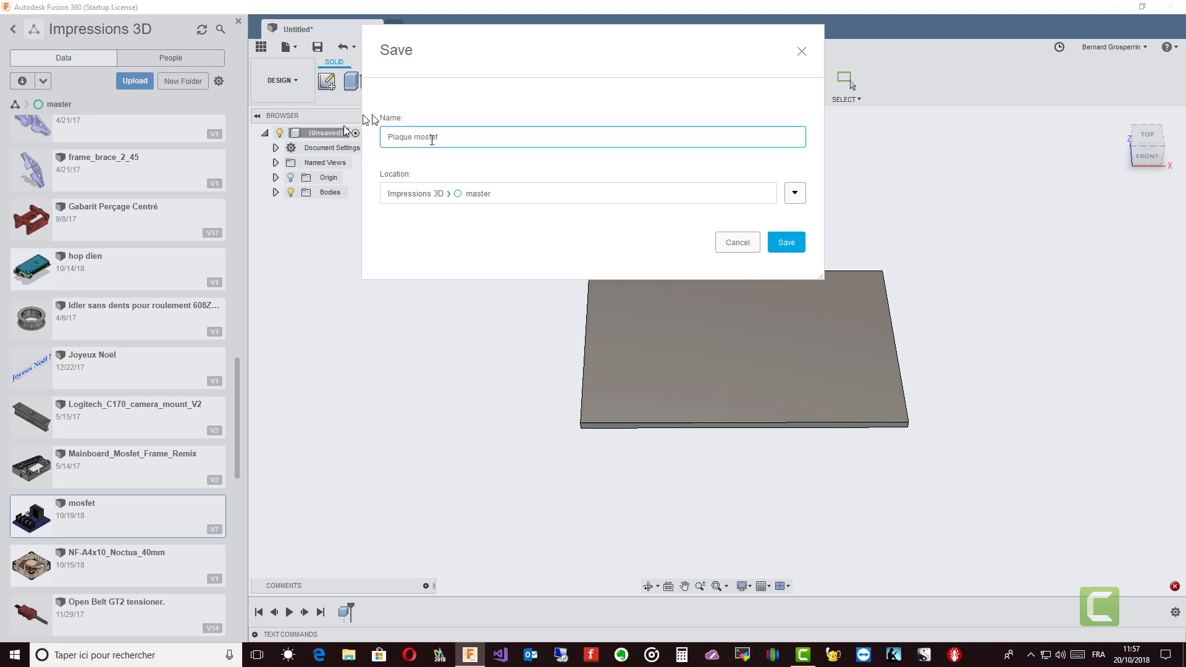
left_click(784, 243)
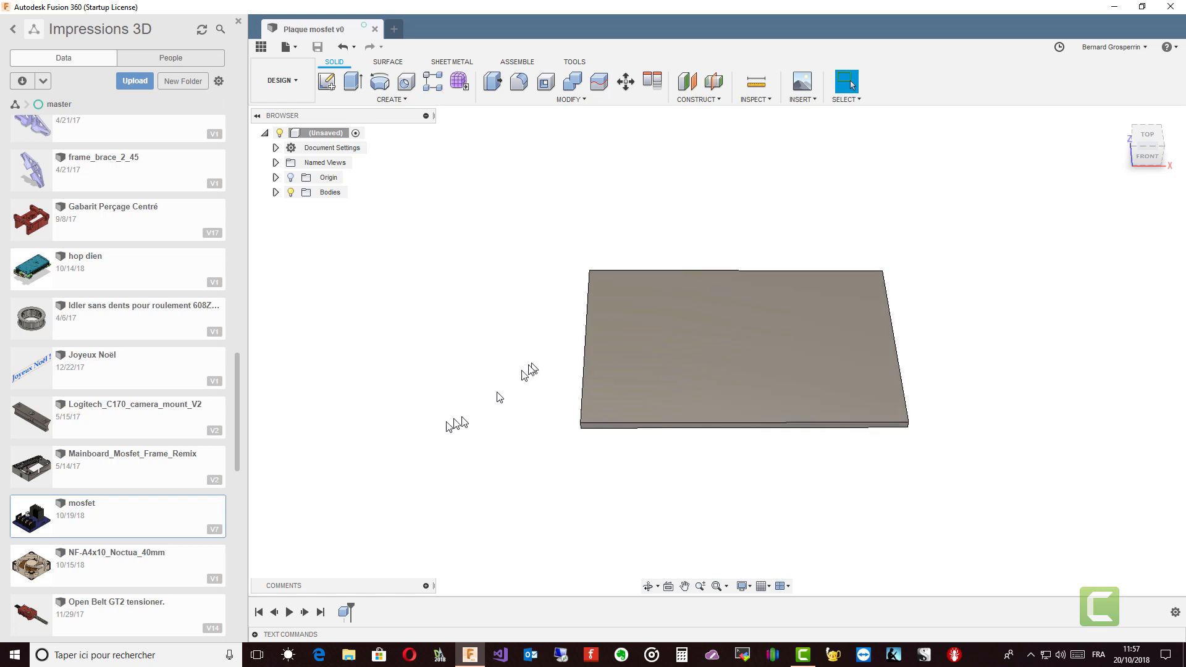
Insert the saved mosfet design into the plate design and raise it above the plate with a Y distance of about 26.4 mm.
right_click(147, 516)
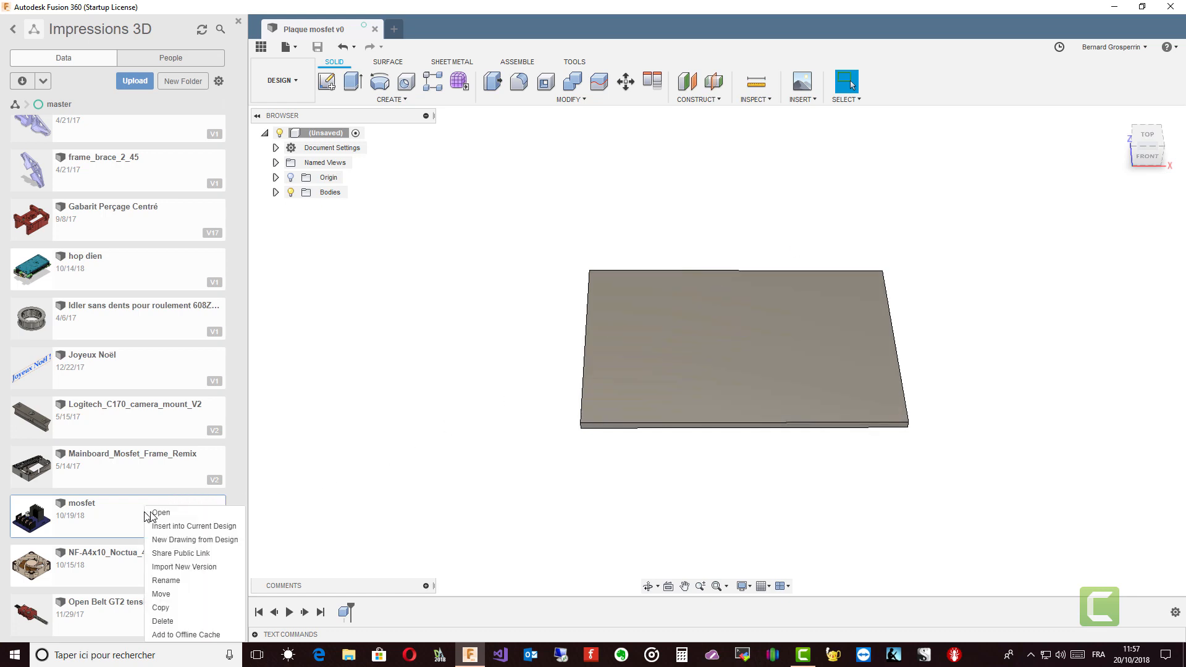
left_click(175, 527)
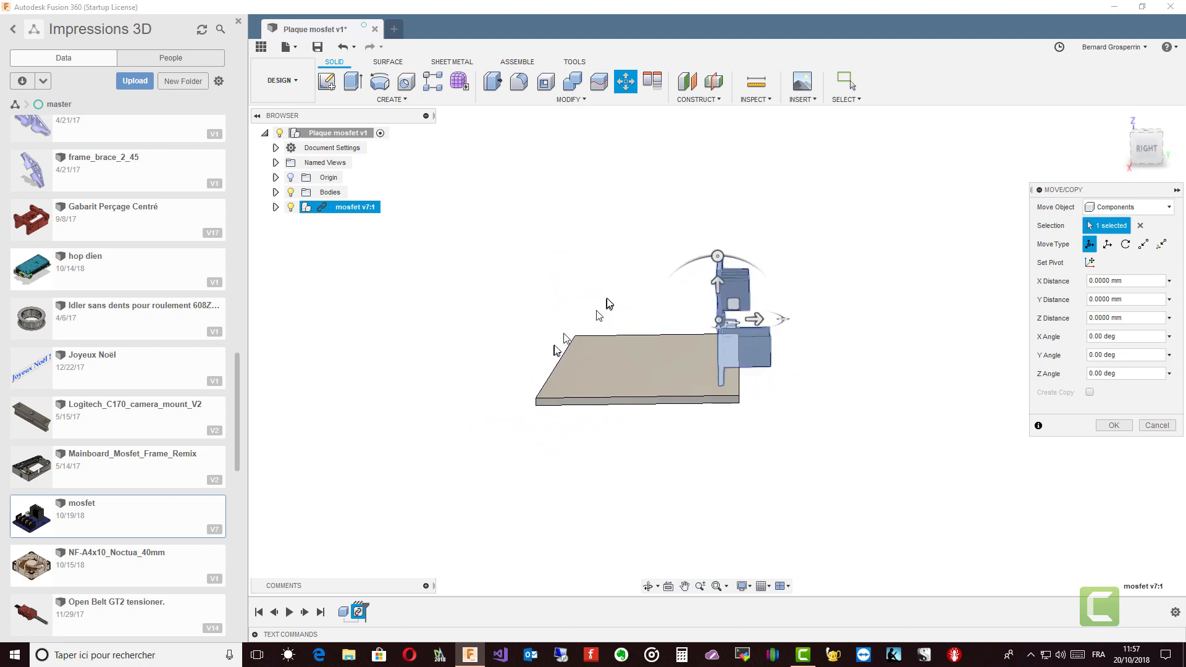
left_click_drag(716, 255, 553, 332)
left_click_drag(719, 283, 705, 233)
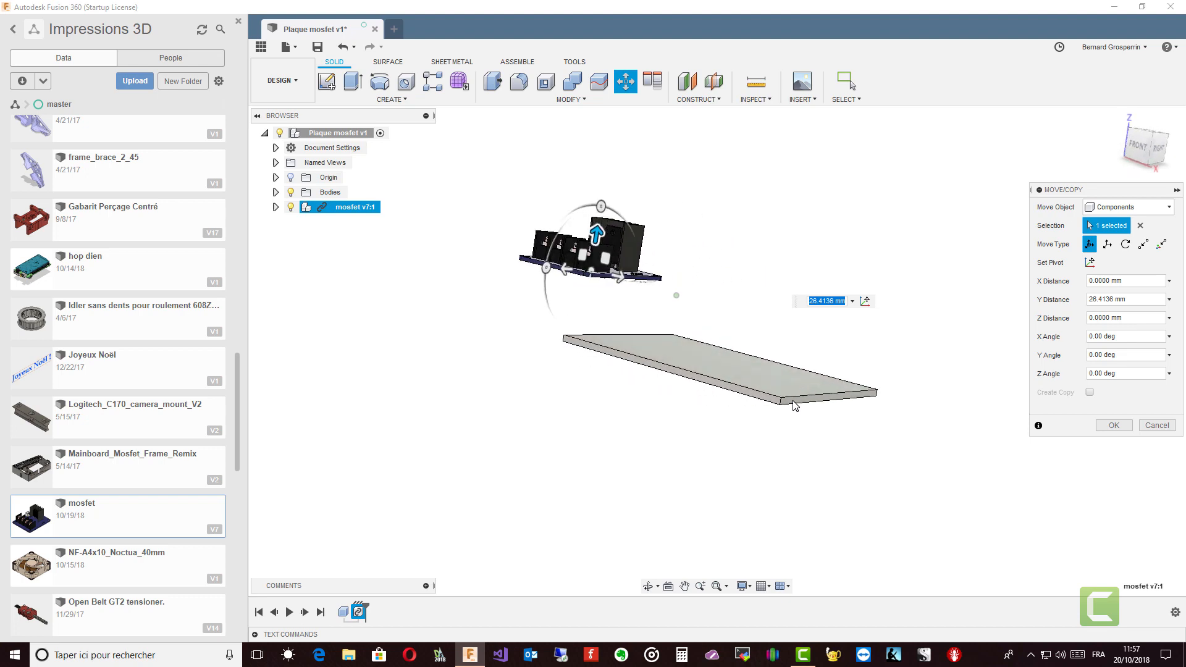
left_click(1114, 425)
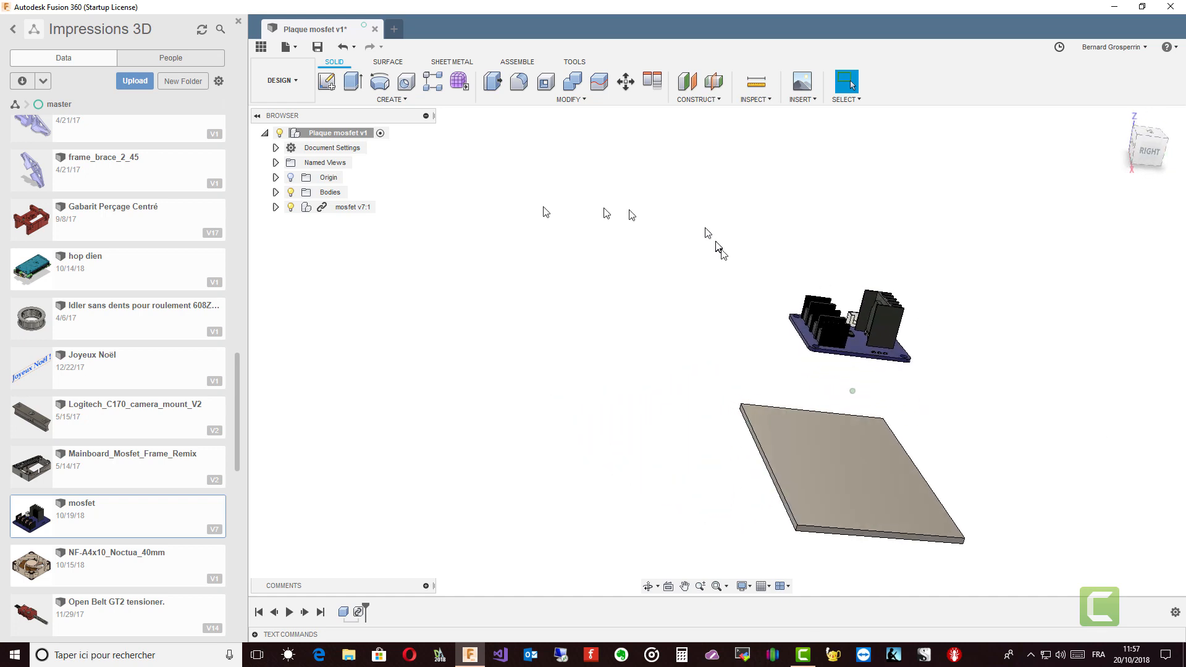
Examine the component structure of the inserted mosfet assembly and collapse it again.
left_click(276, 207)
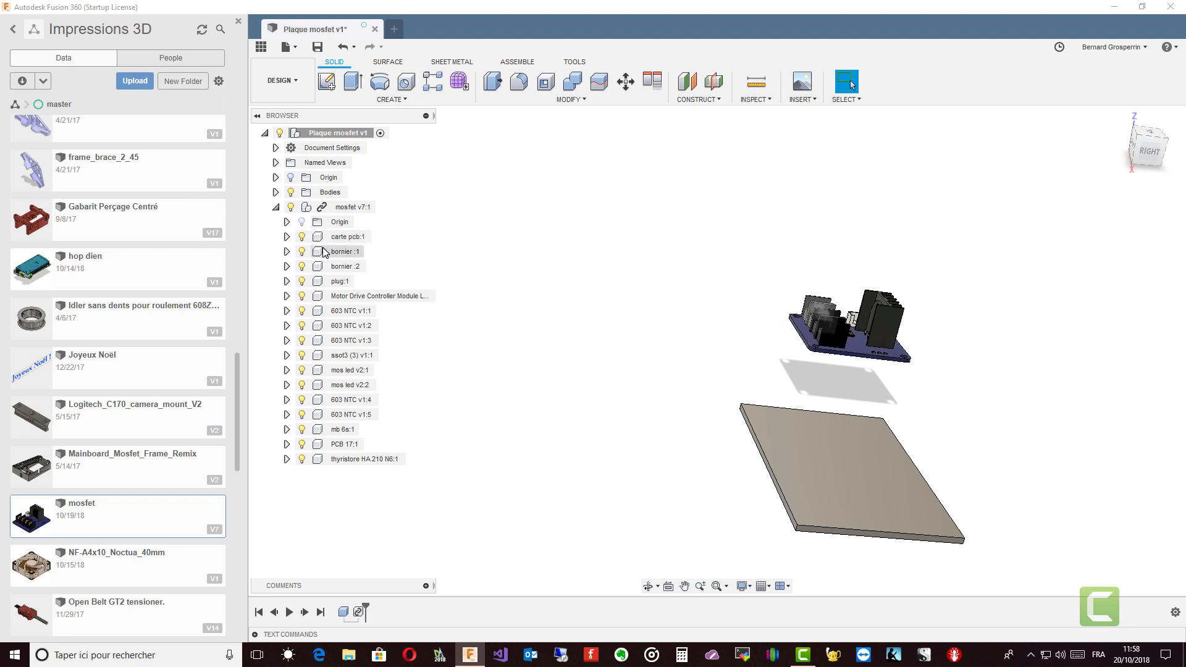
left_click(297, 209)
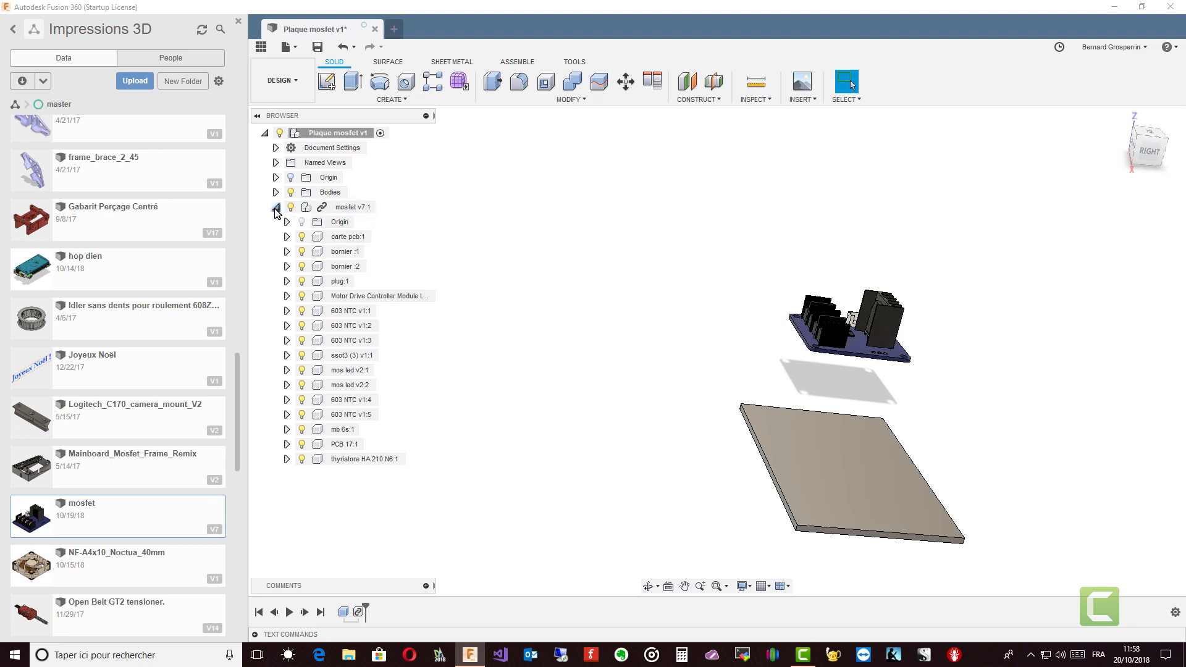
left_click(277, 209)
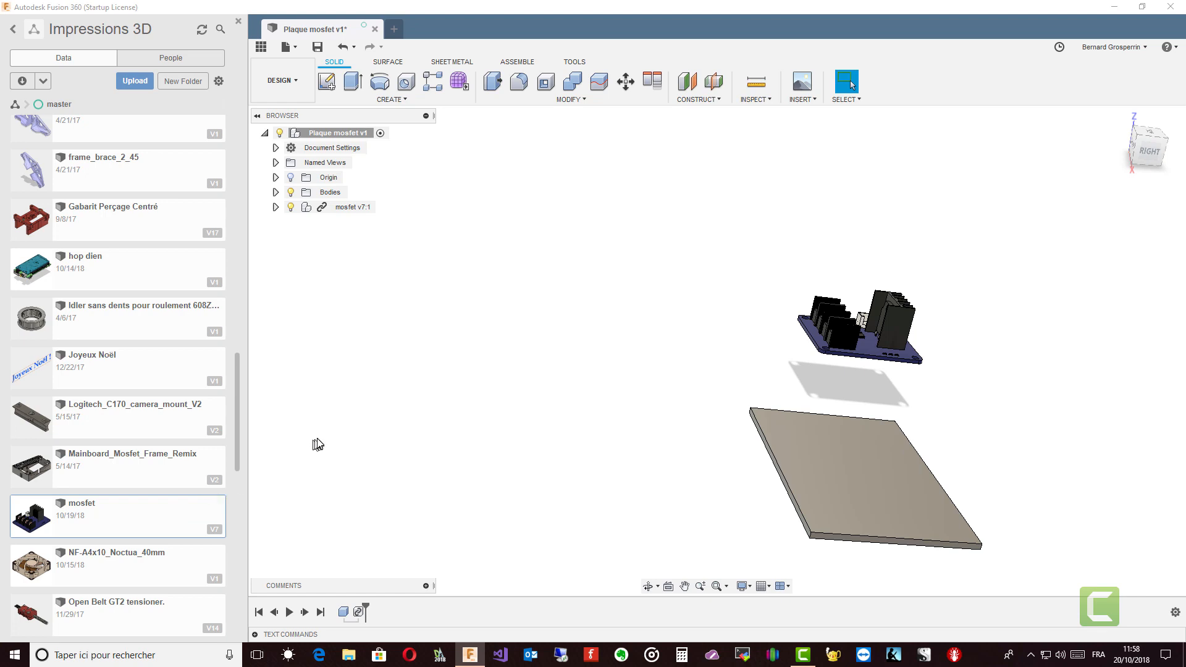
Measure the distance from the heatsink's top edge to the underside of the mosfet circuit board.
middle_click_drag(543, 373, 821, 285, "shift")
middle_click_drag(811, 339, 812, 340, "shift")
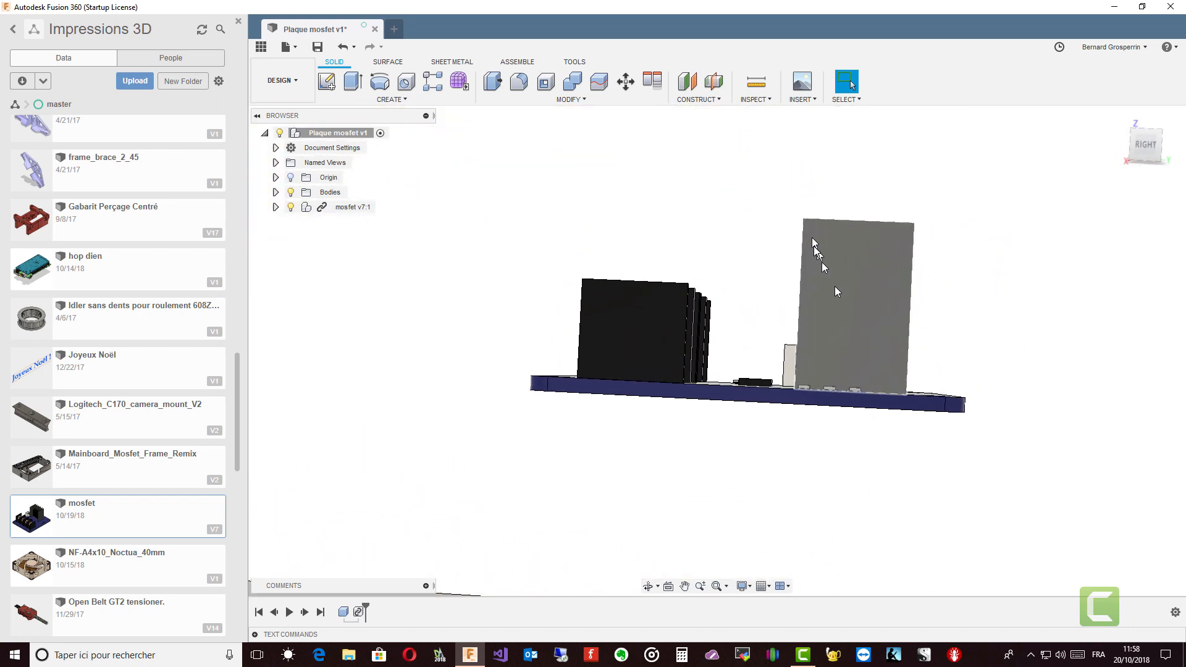
left_click(758, 91)
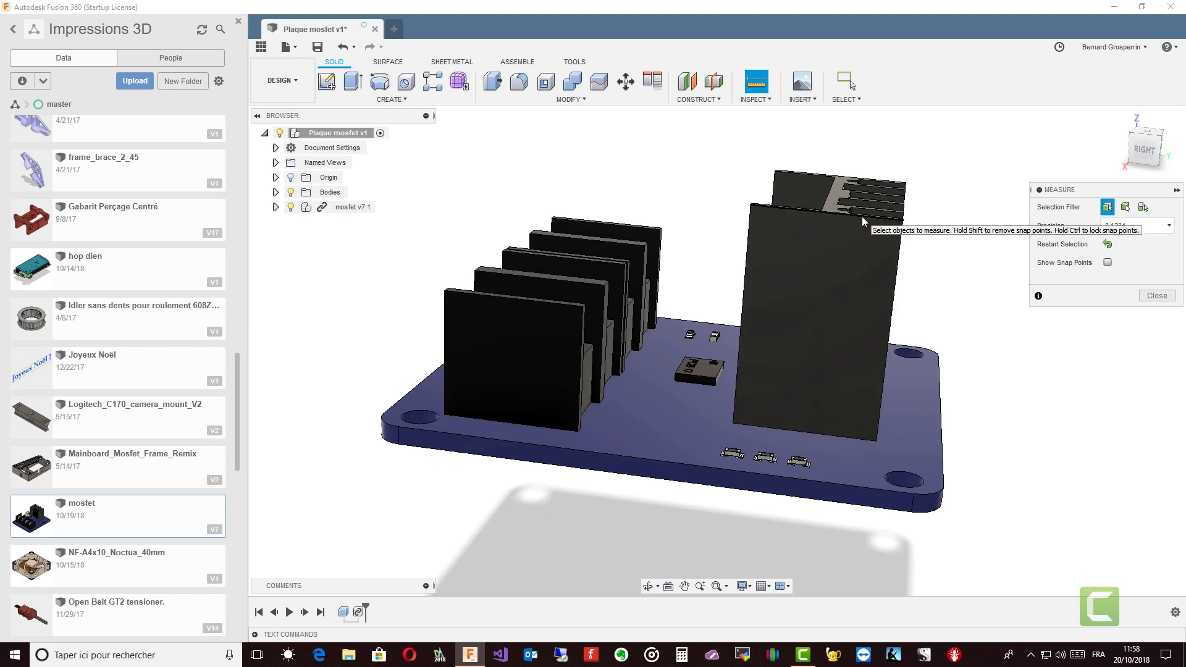
left_click(863, 217)
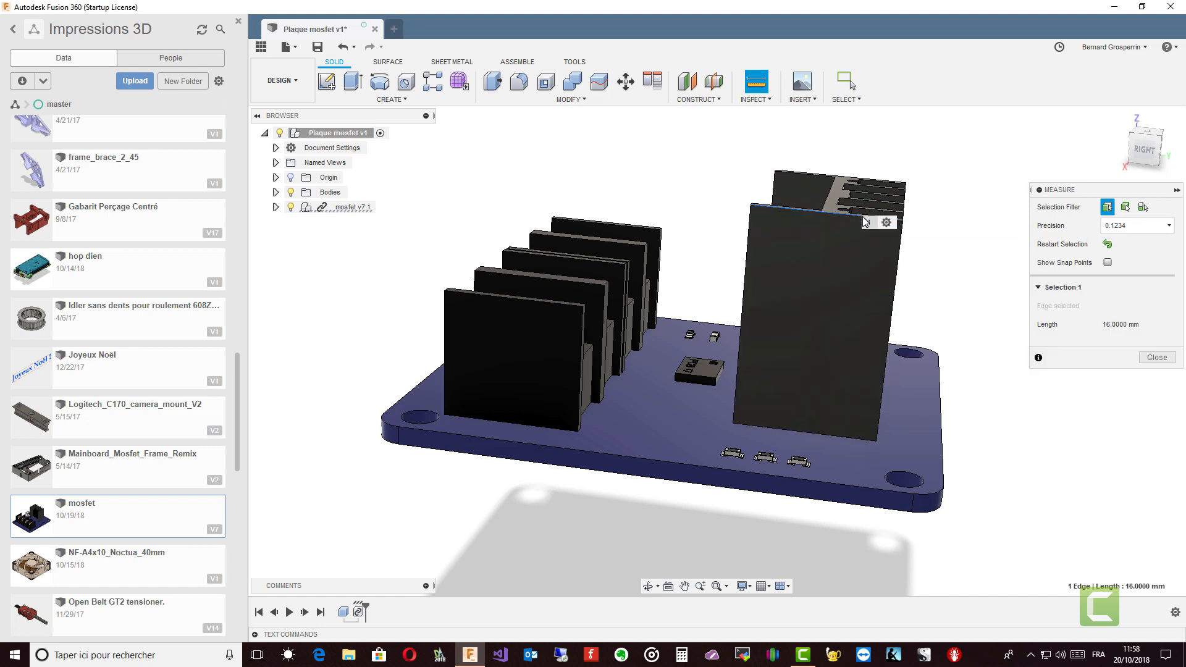
middle_click_drag(865, 222, 828, 425, "shift")
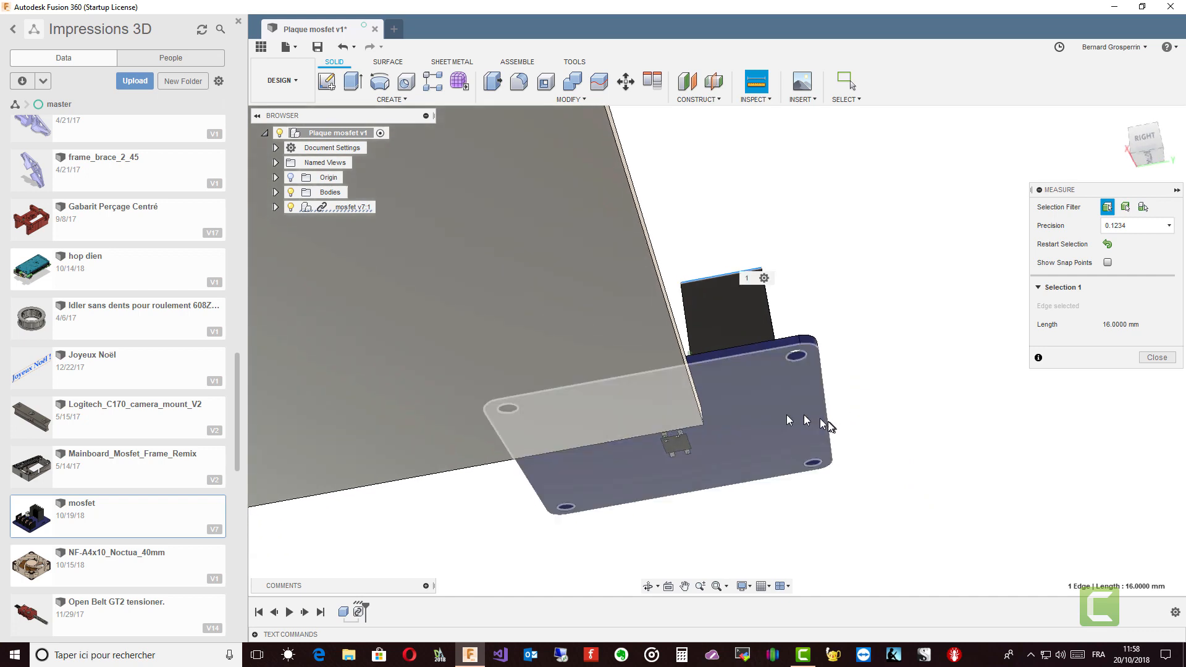
left_click(767, 414)
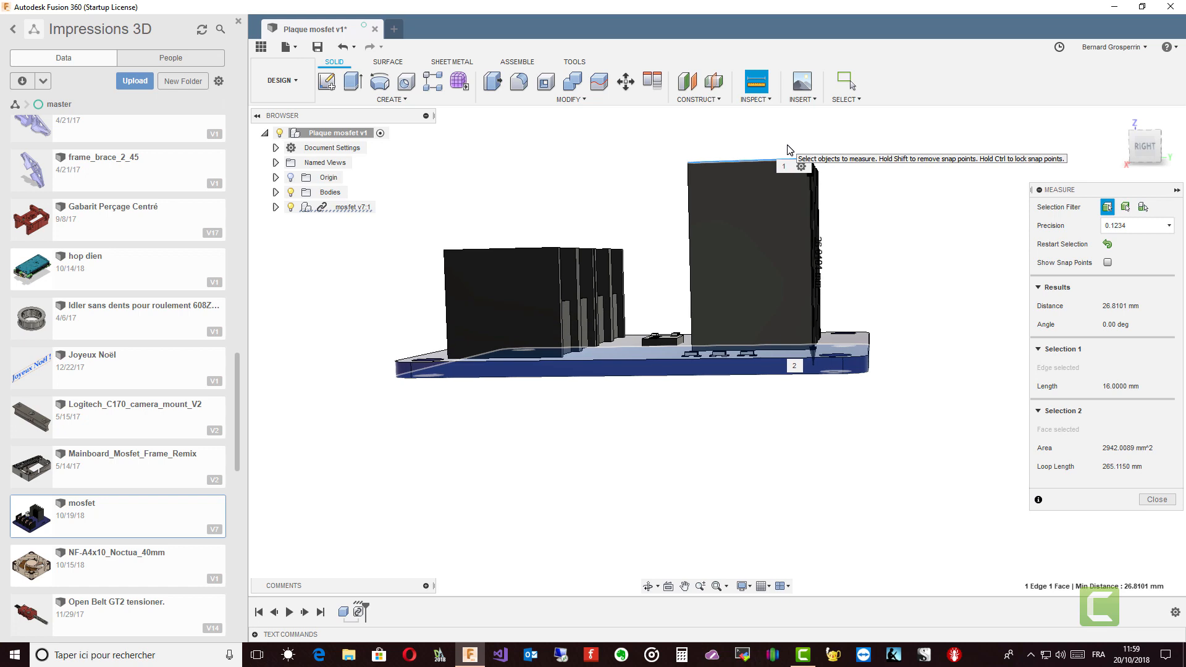
middle_click_drag(788, 146, 798, 146, "shift")
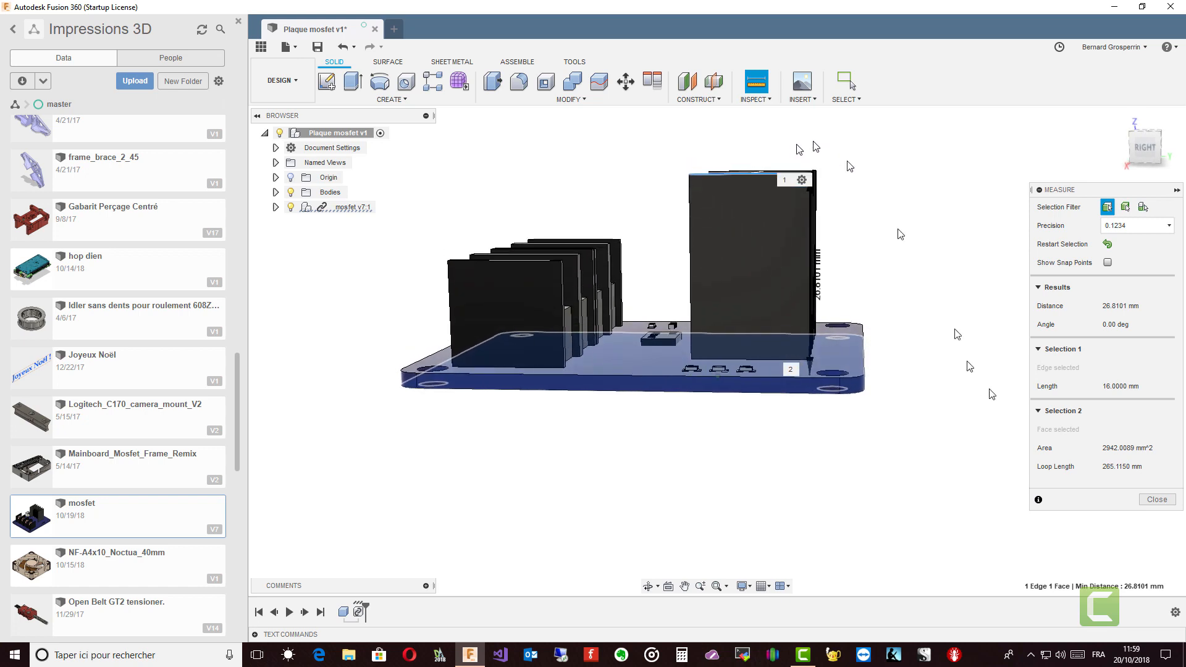
left_click(1166, 501)
Try to extrude the top face of the inserted mosfet's heatsink by 3.2 mm with the Join operation in the plate design.
middle_click_drag(1165, 495, 768, 273, "shift")
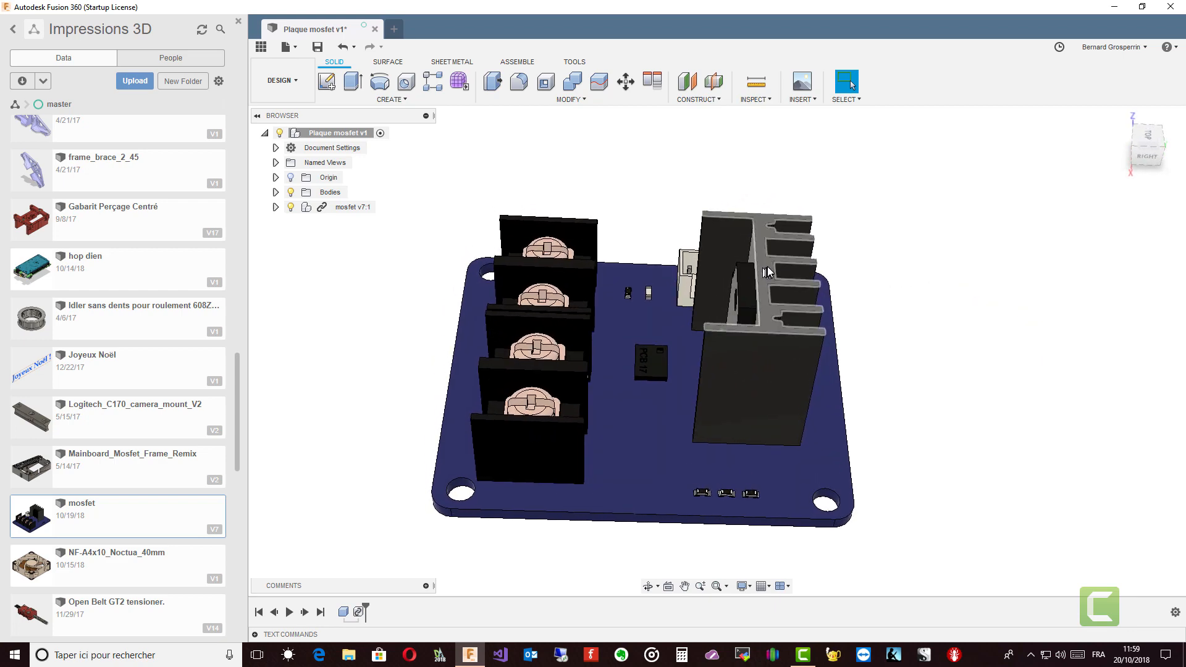
left_click(768, 272)
right_click(768, 271)
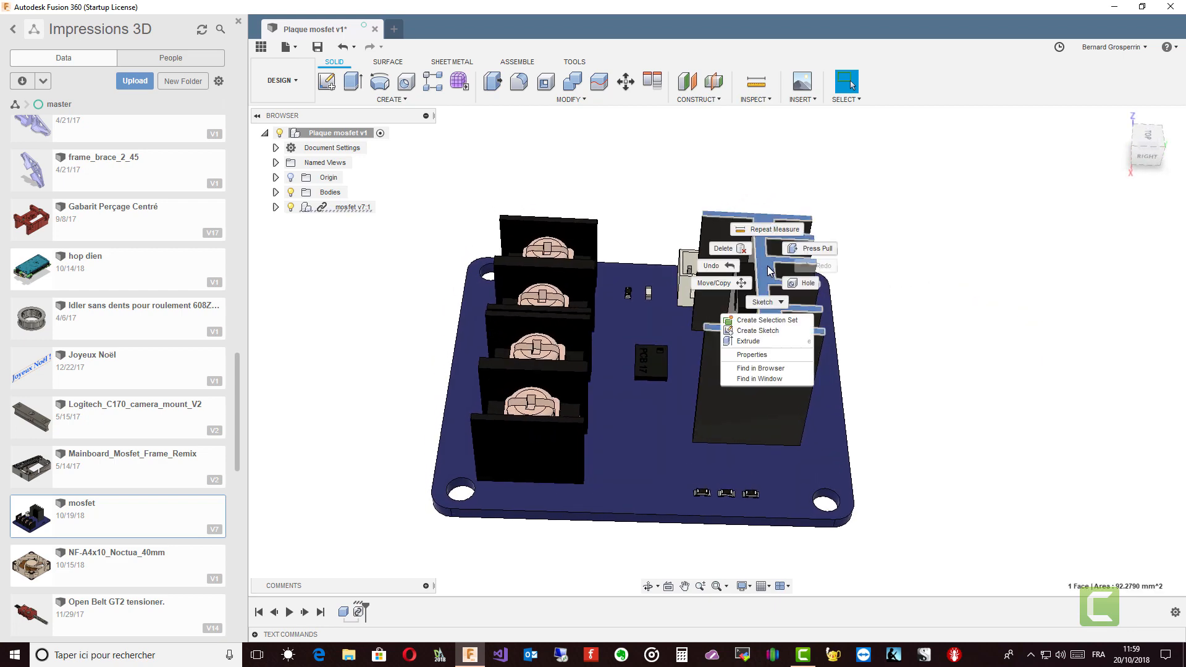
left_click(751, 341)
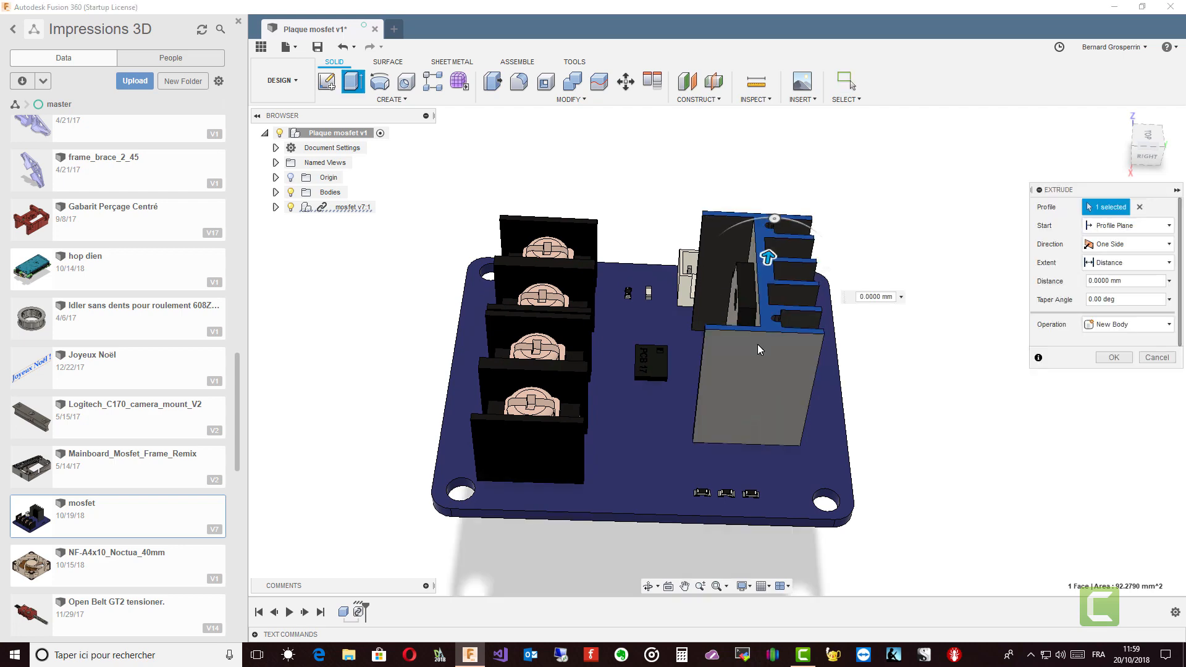
middle_click_drag(821, 321, 864, 308, "shift")
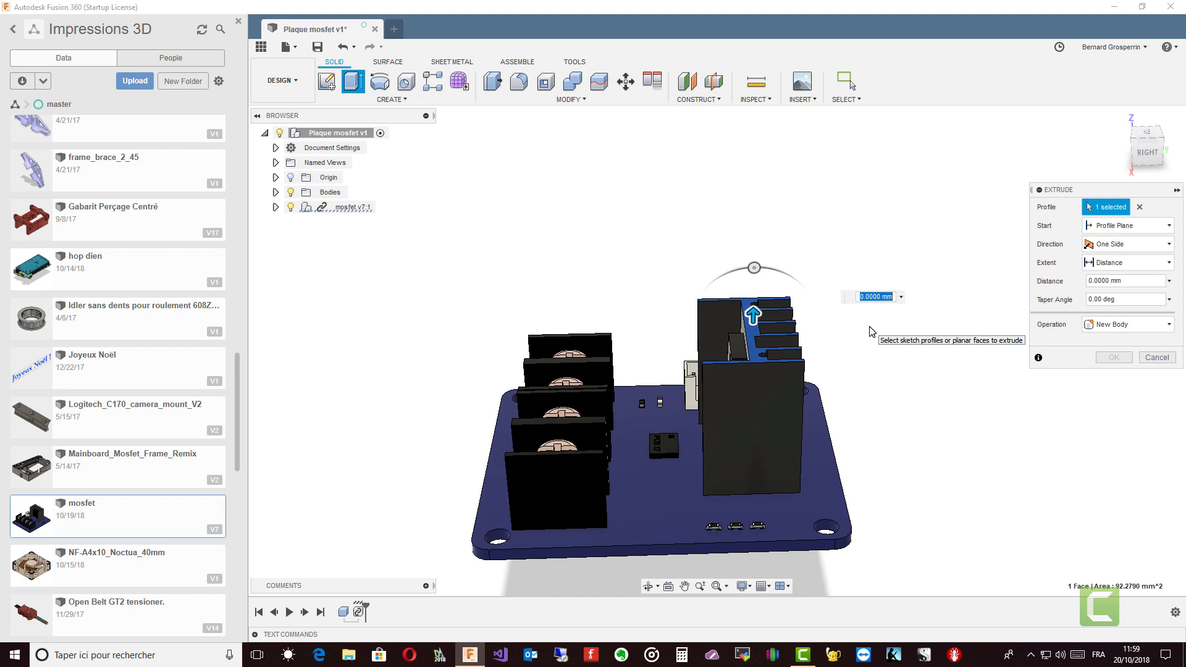
type("2")
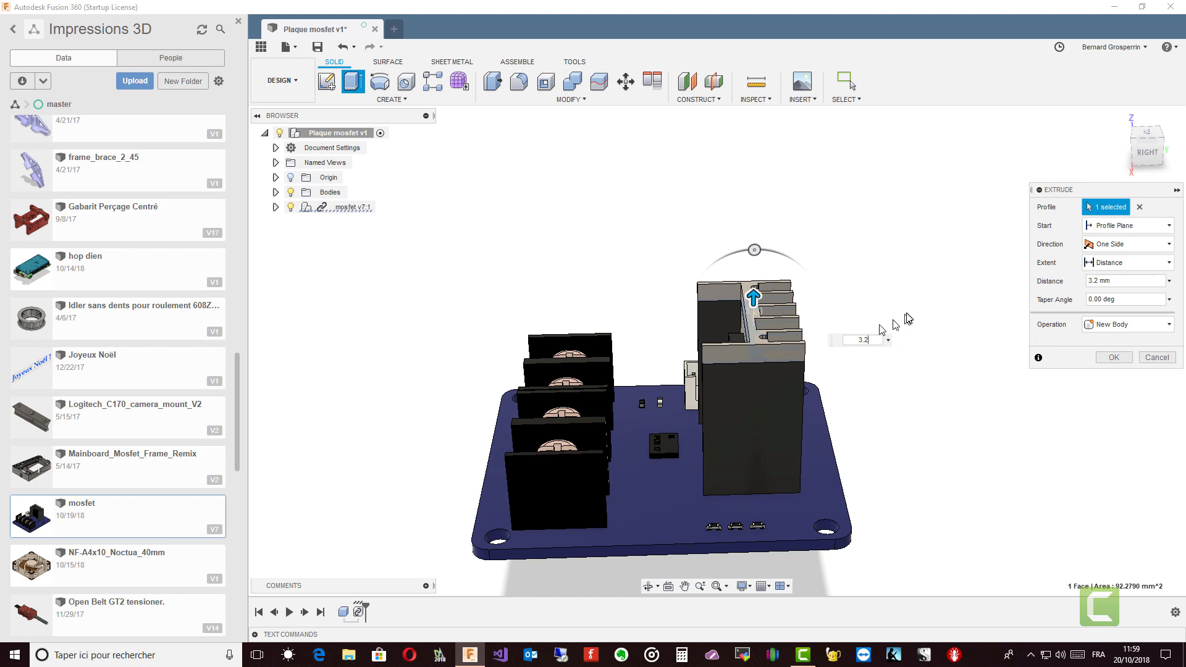
left_click(1152, 326)
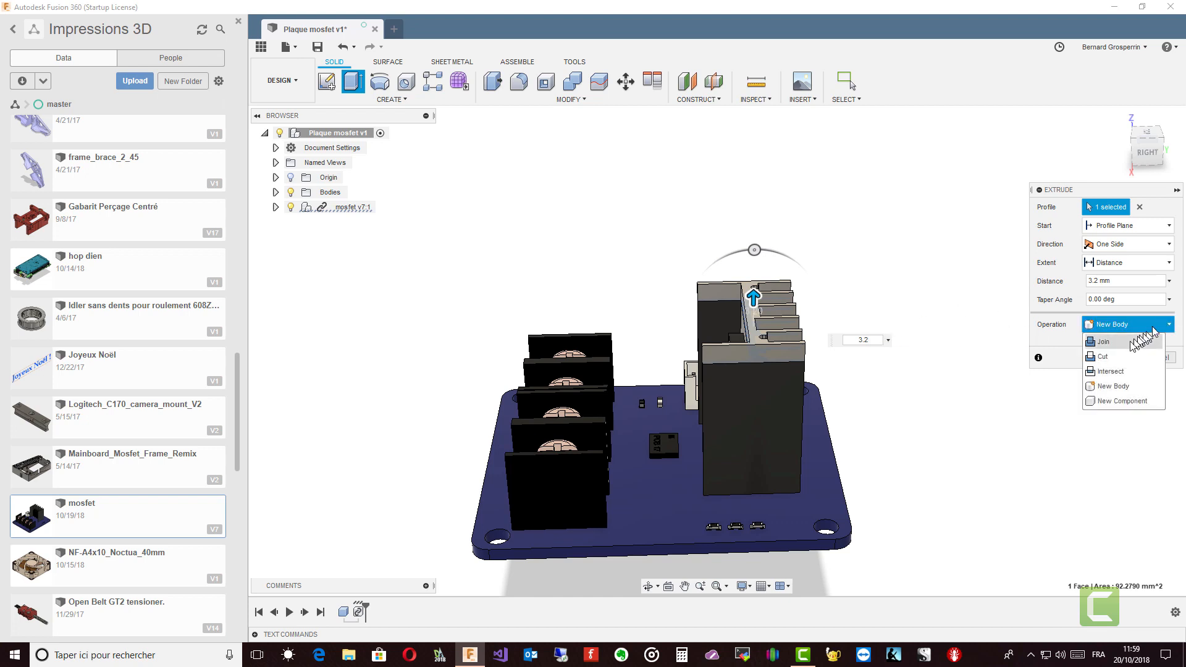
left_click(1112, 341)
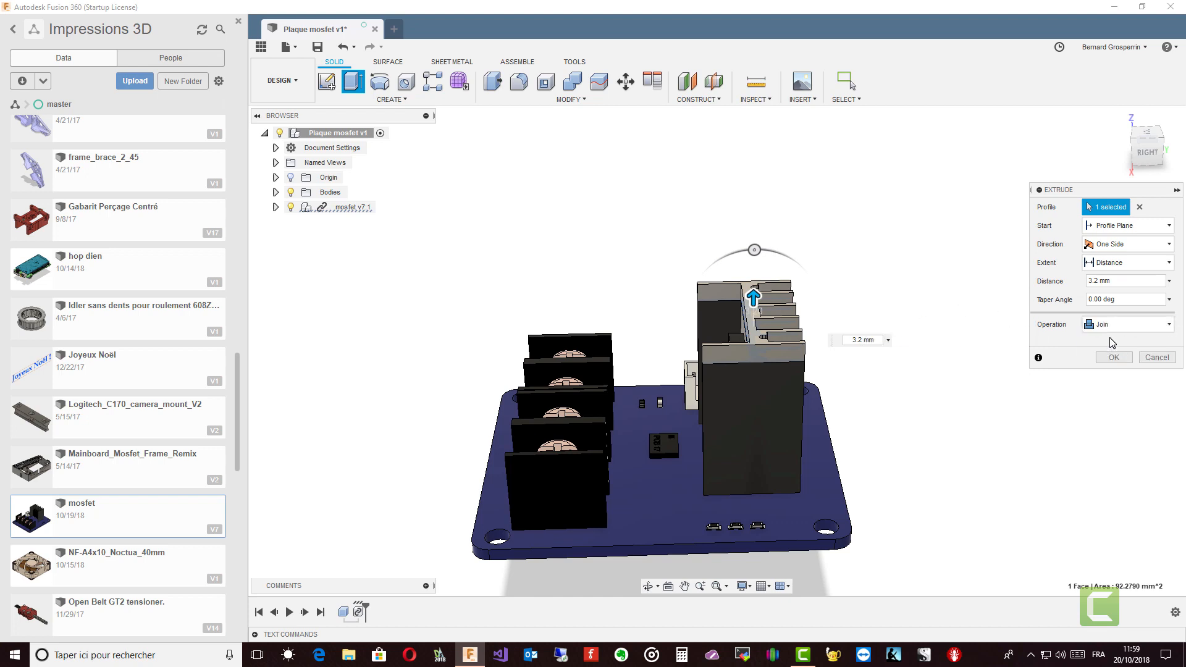
left_click(1113, 357)
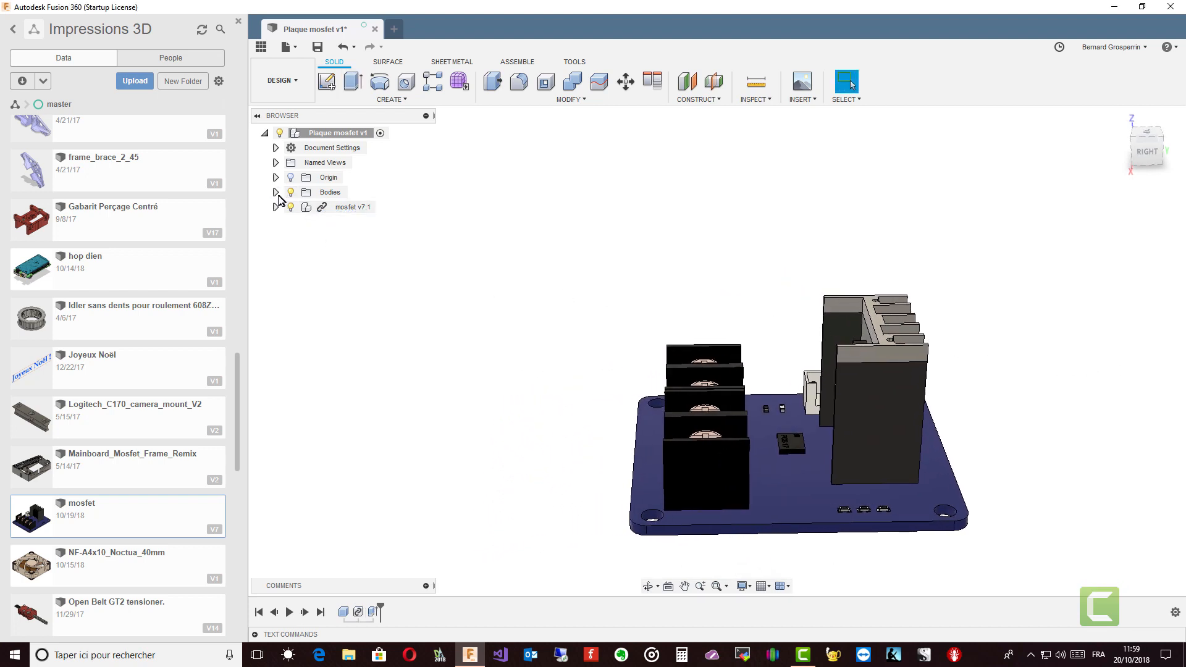
Check which geometry each body of the plate design represents and undo the heatsink extrusion.
left_click(276, 193)
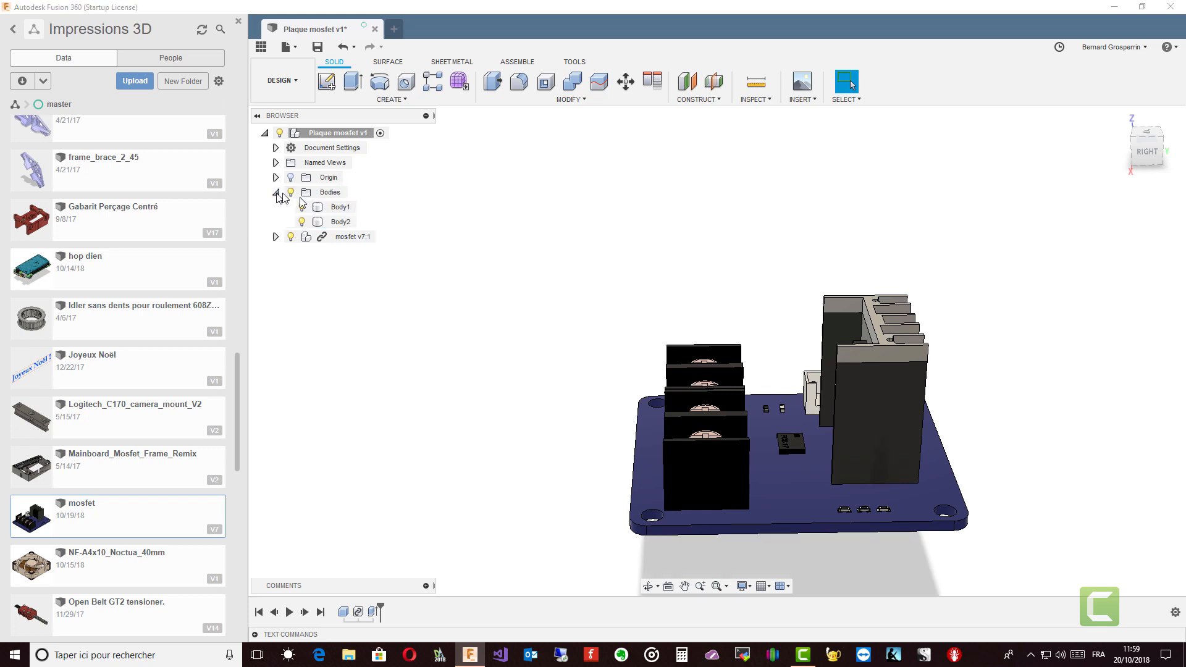
left_click(337, 207)
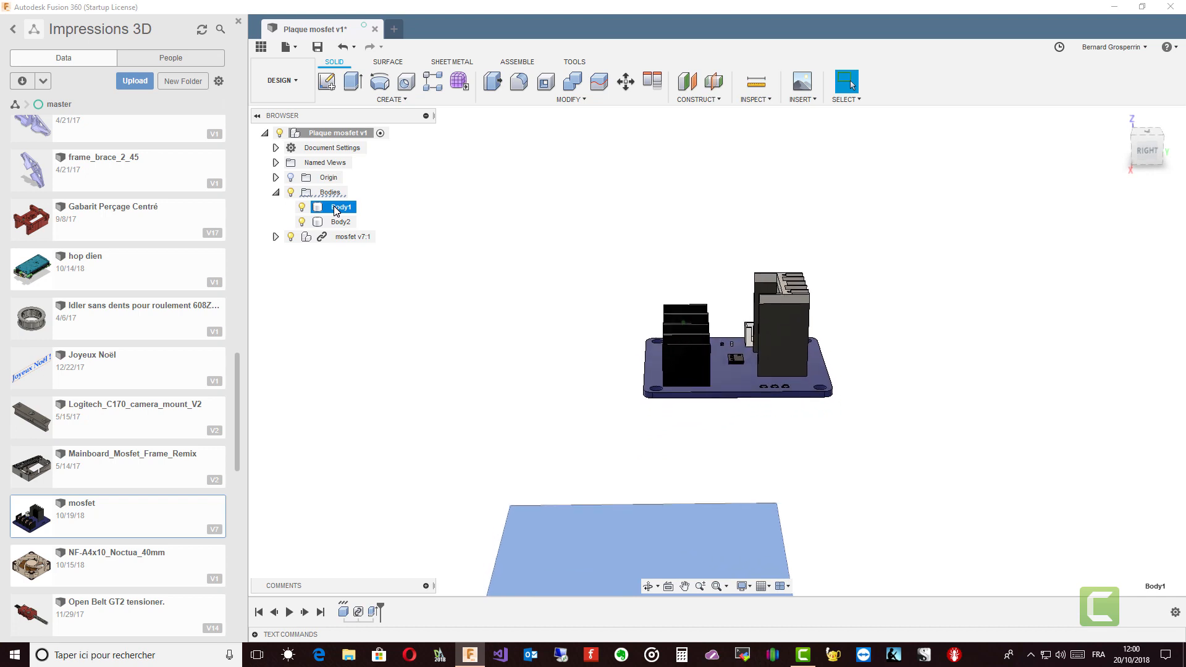
left_click(340, 222)
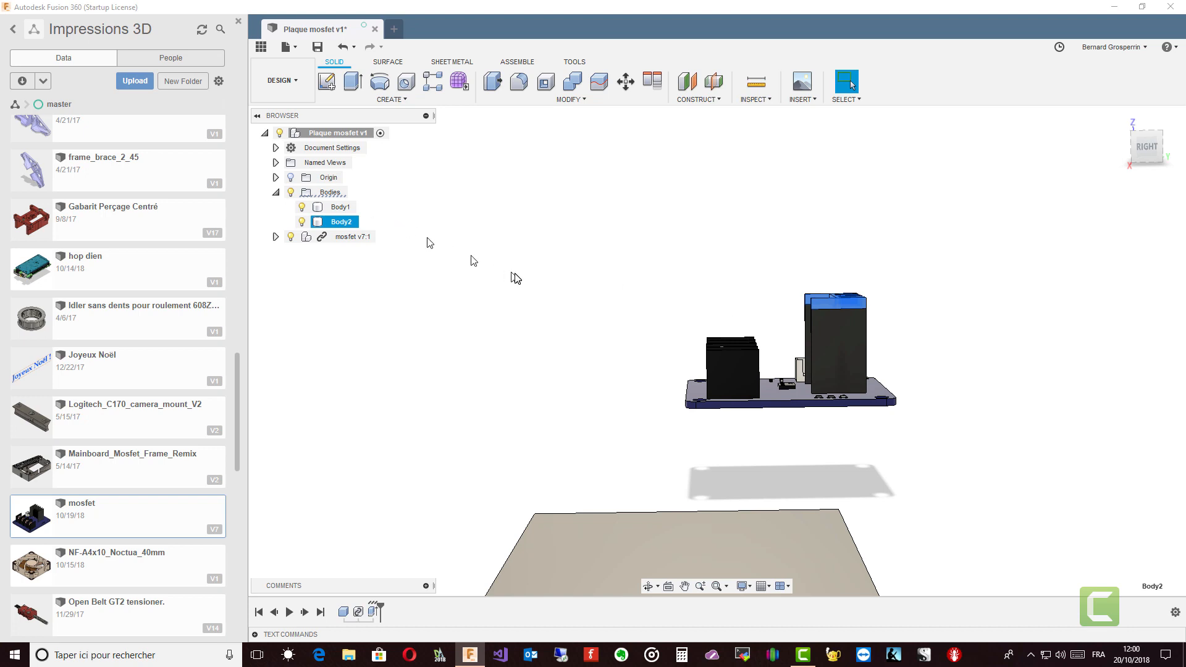
left_click(341, 47)
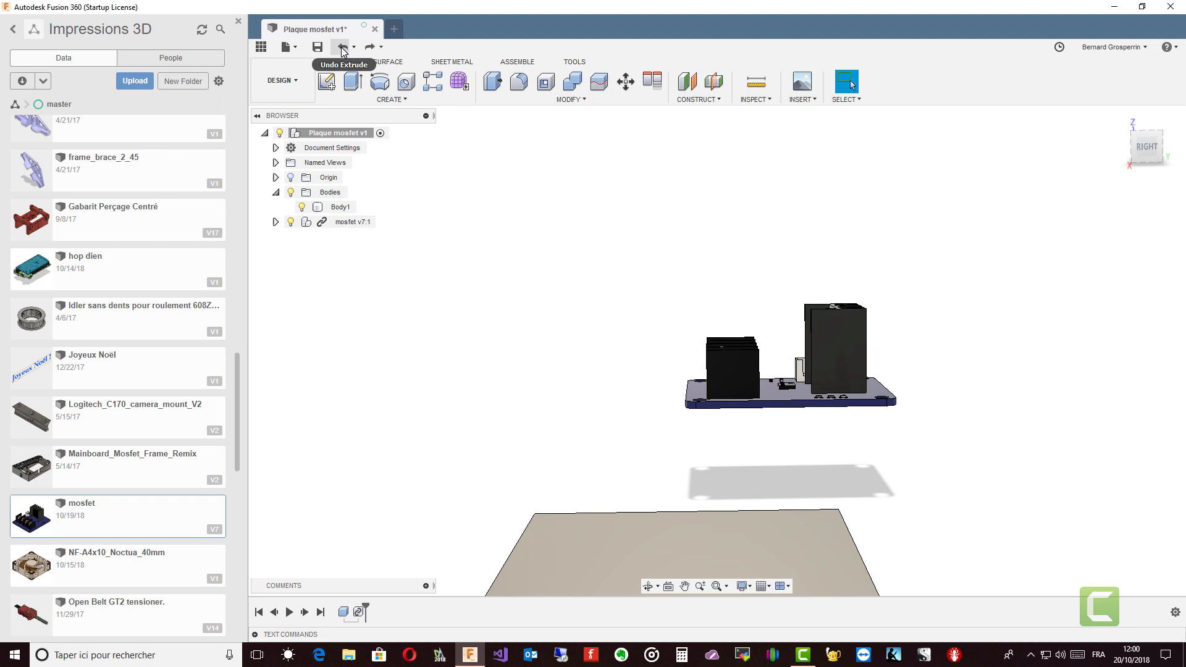
Open the saved mosfet design on its own and extrude the heatsink's top face 3.2 mm as a Join.
right_click(119, 508)
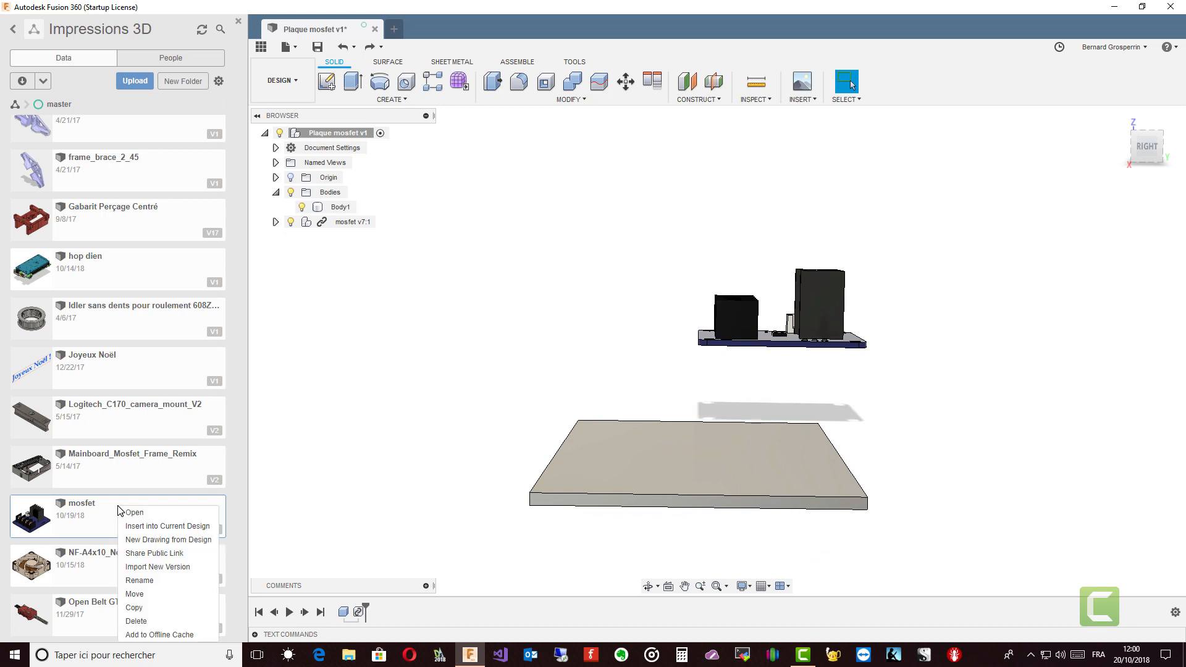
left_click(146, 513)
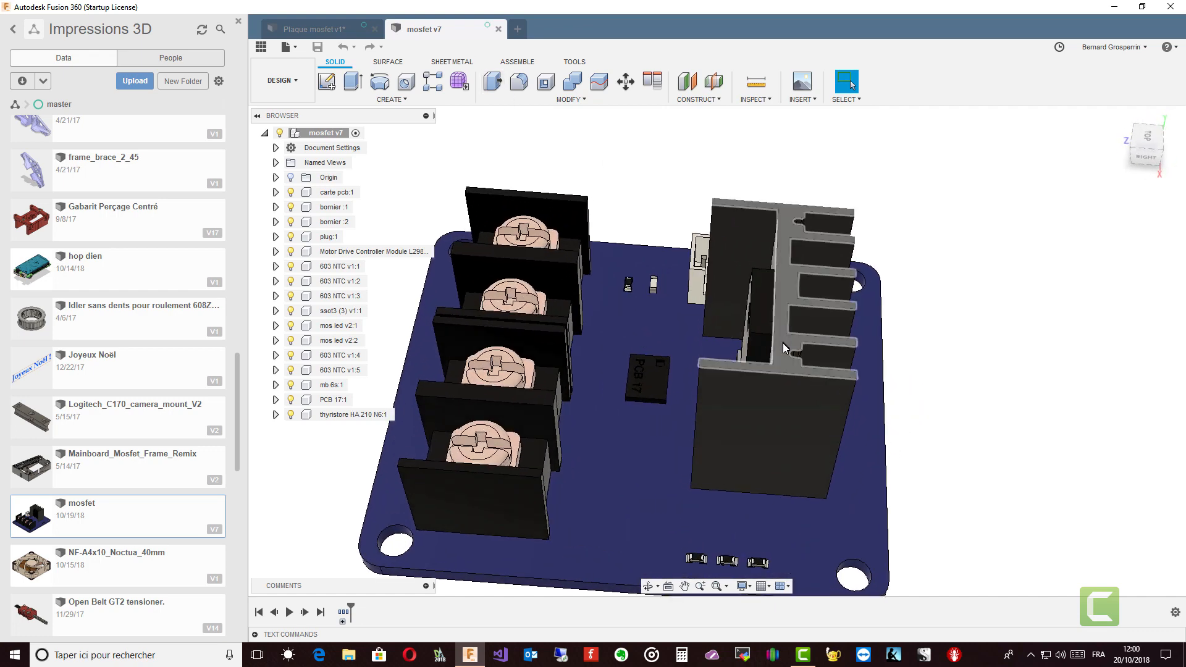
right_click(783, 344)
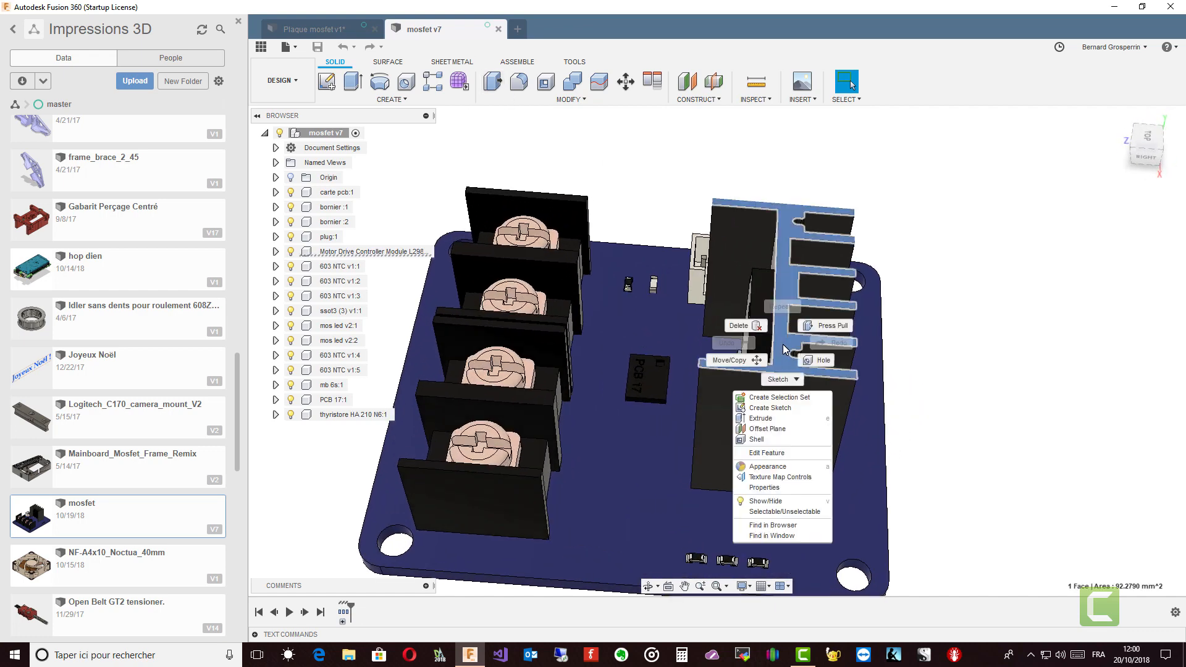
left_click(779, 419)
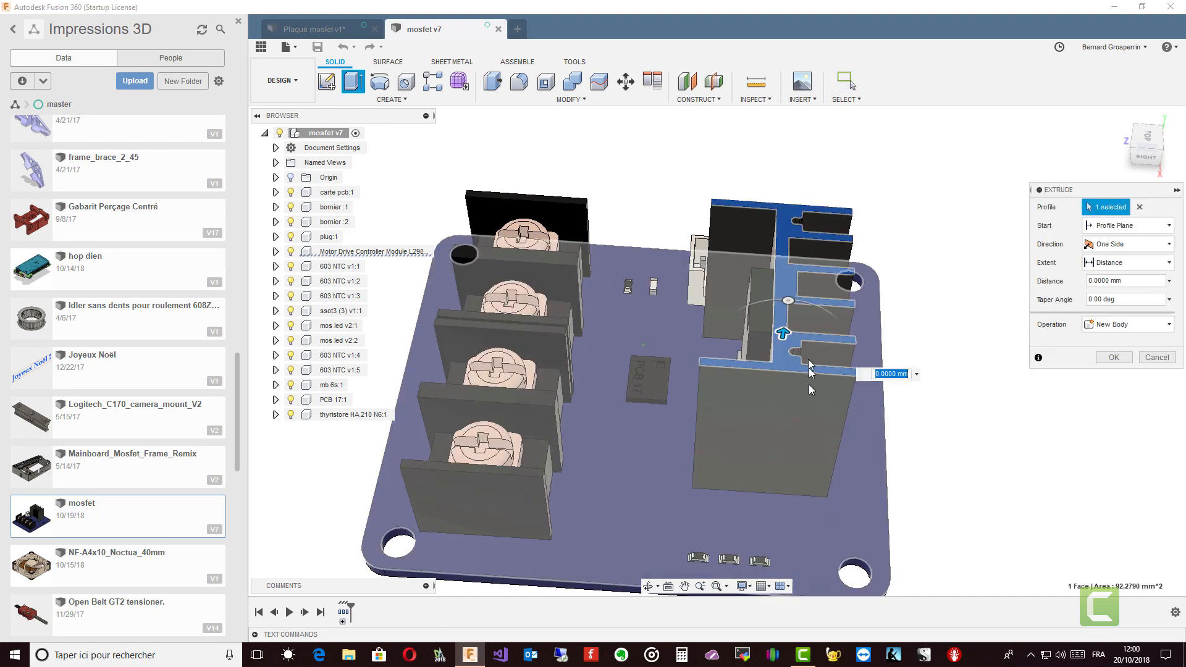
left_click_drag(779, 329, 780, 319)
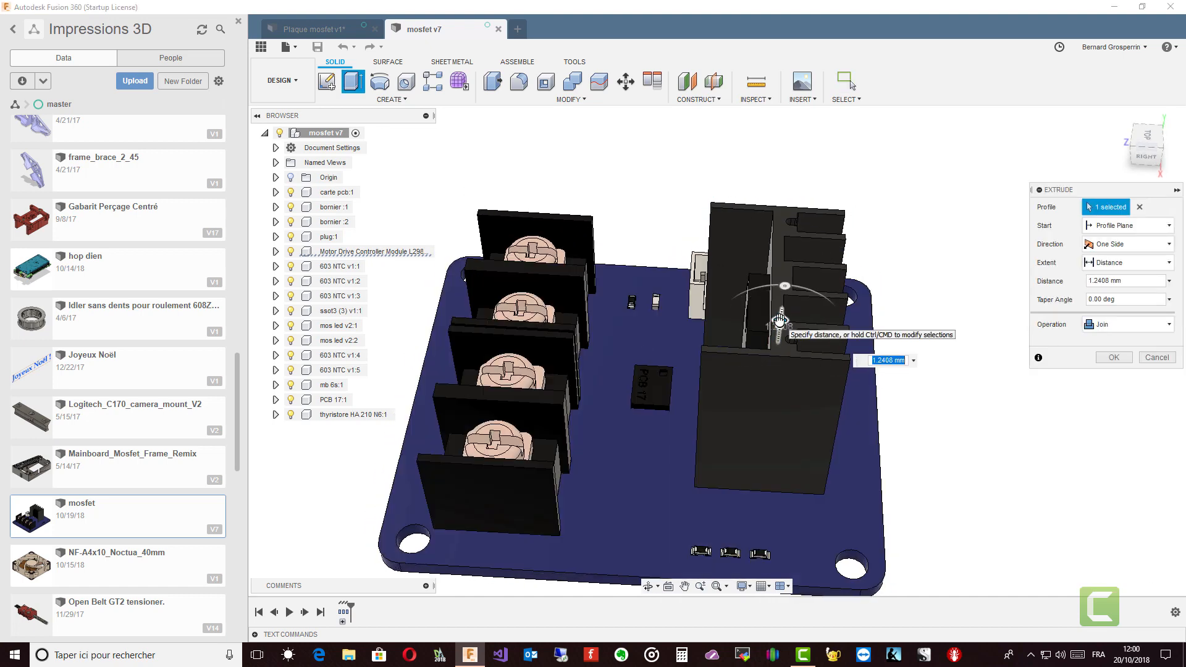
type("3.2")
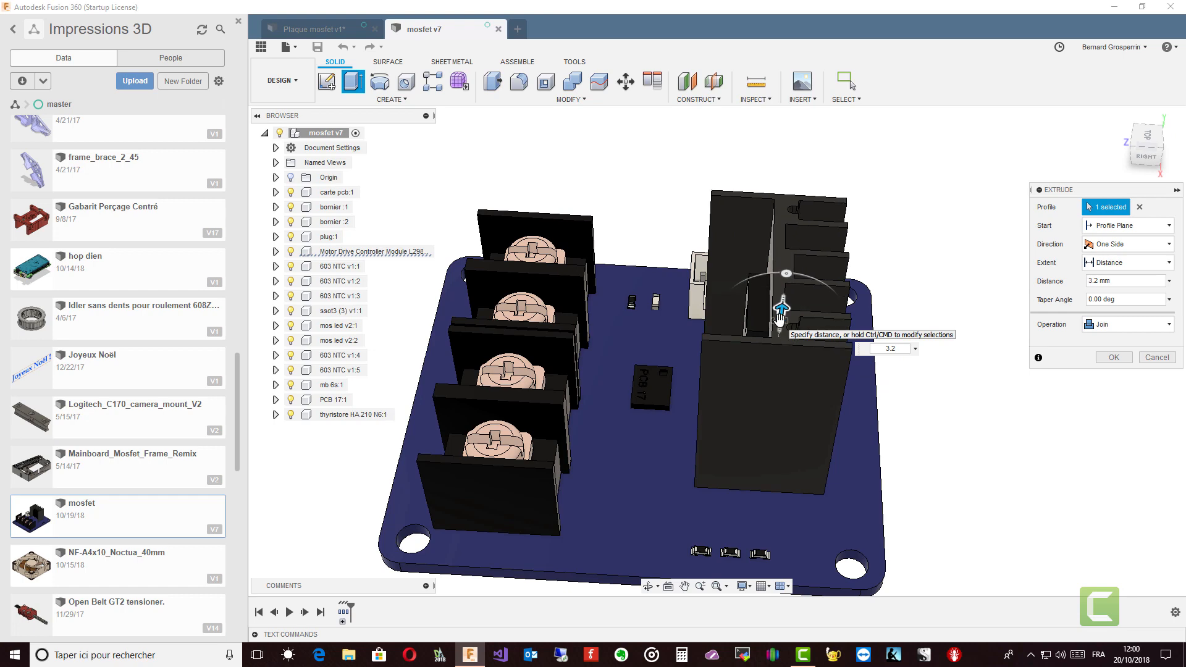
left_click(1113, 357)
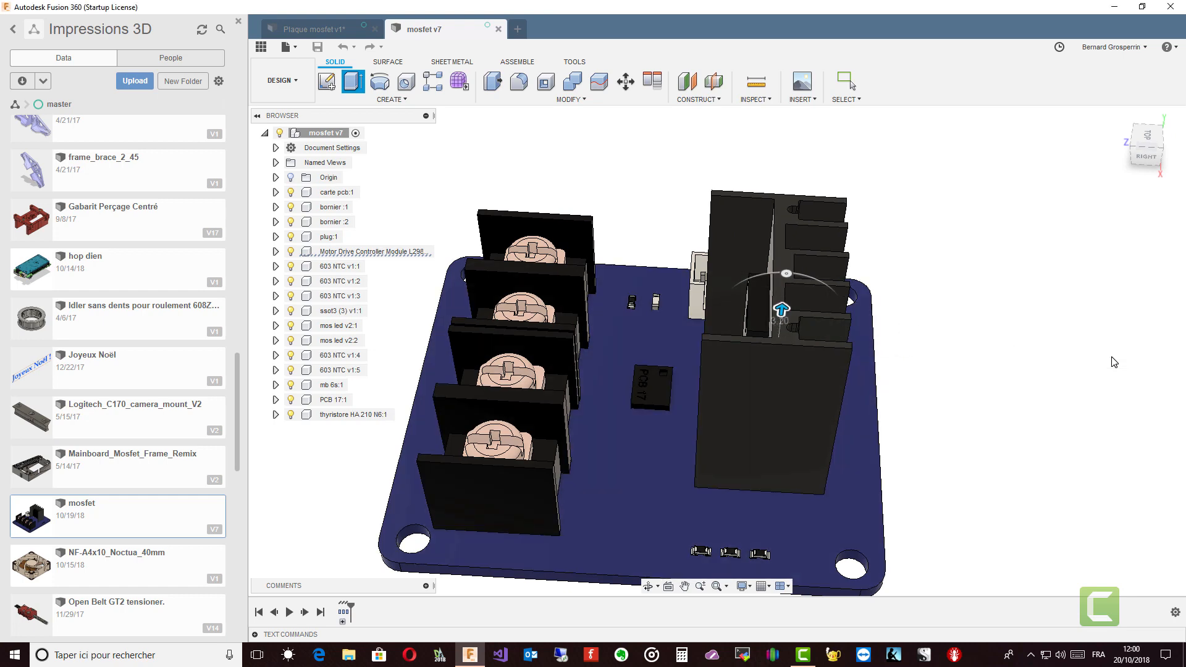
Save the modified mosfet design as a new version with the description "Ajouté 3.2 mm".
scroll(1001, 296, "down", 3)
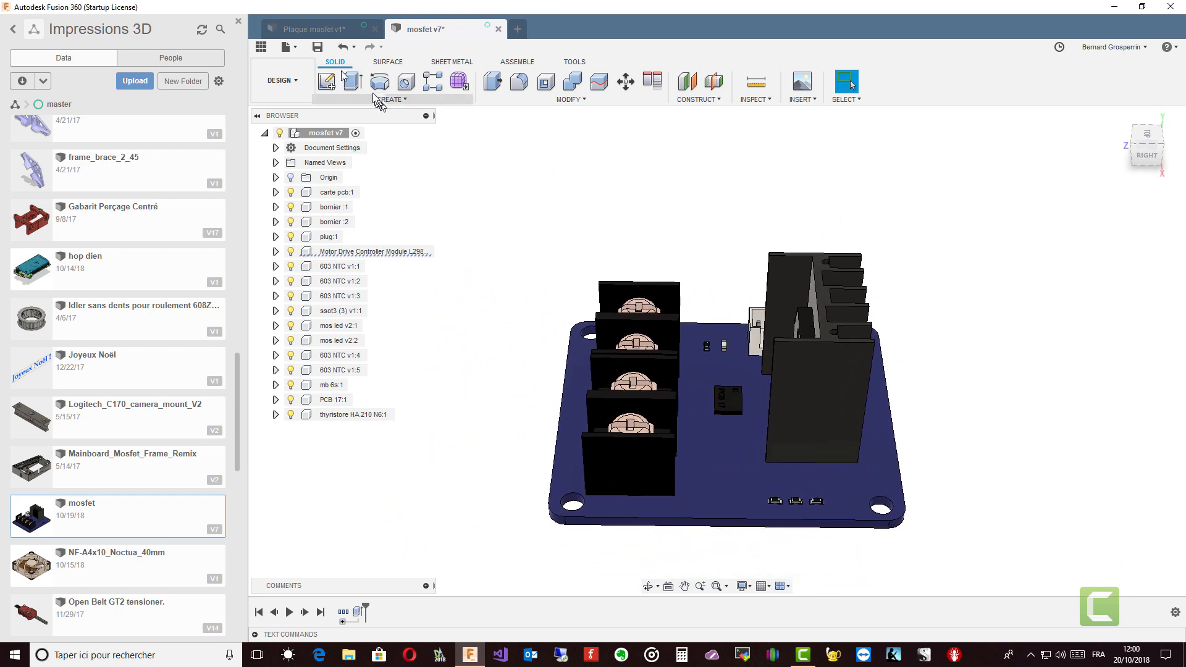
left_click(314, 49)
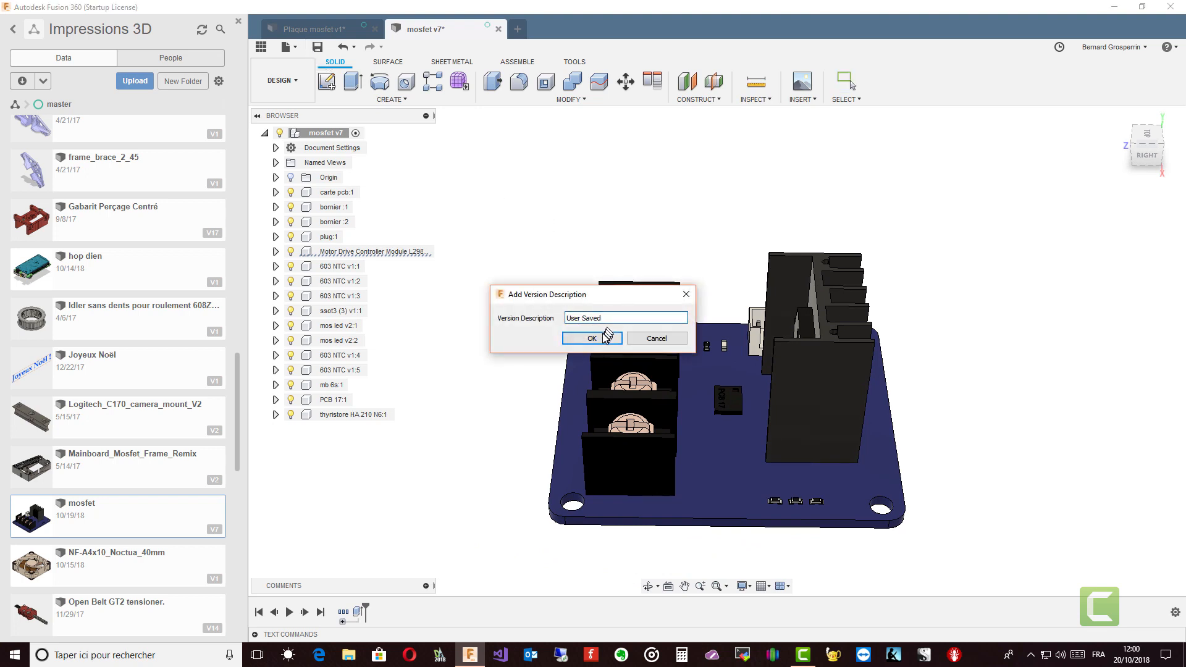
left_click_drag(608, 319, 524, 321)
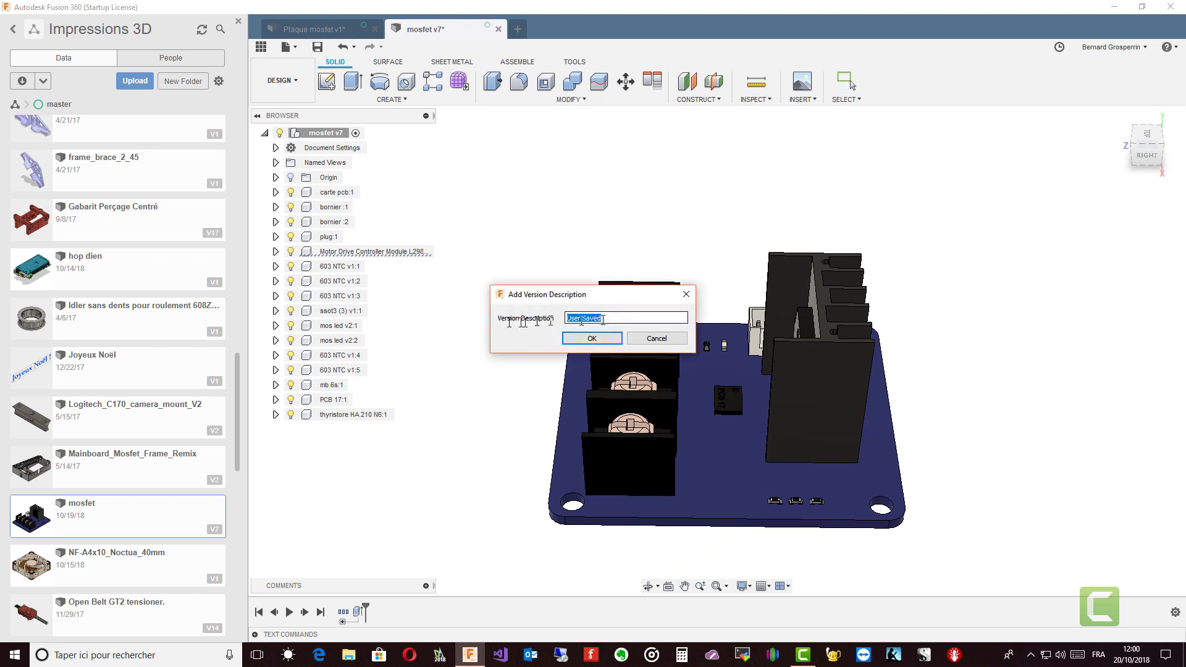
type("Ajouté 3.2 mm")
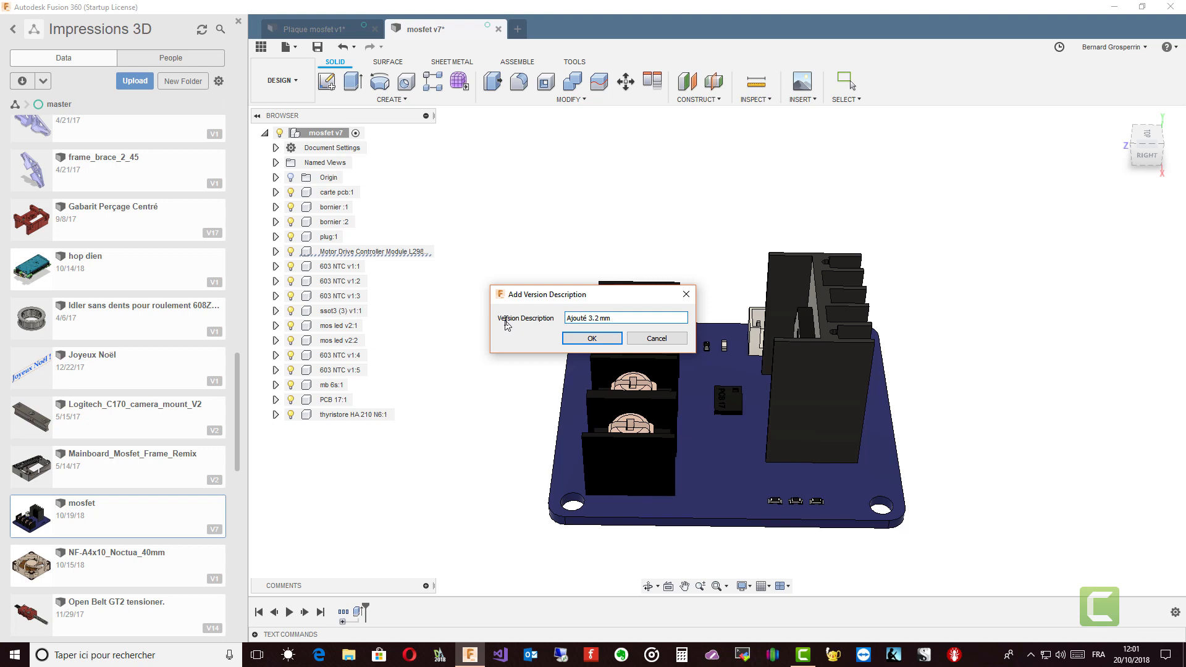
left_click(581, 339)
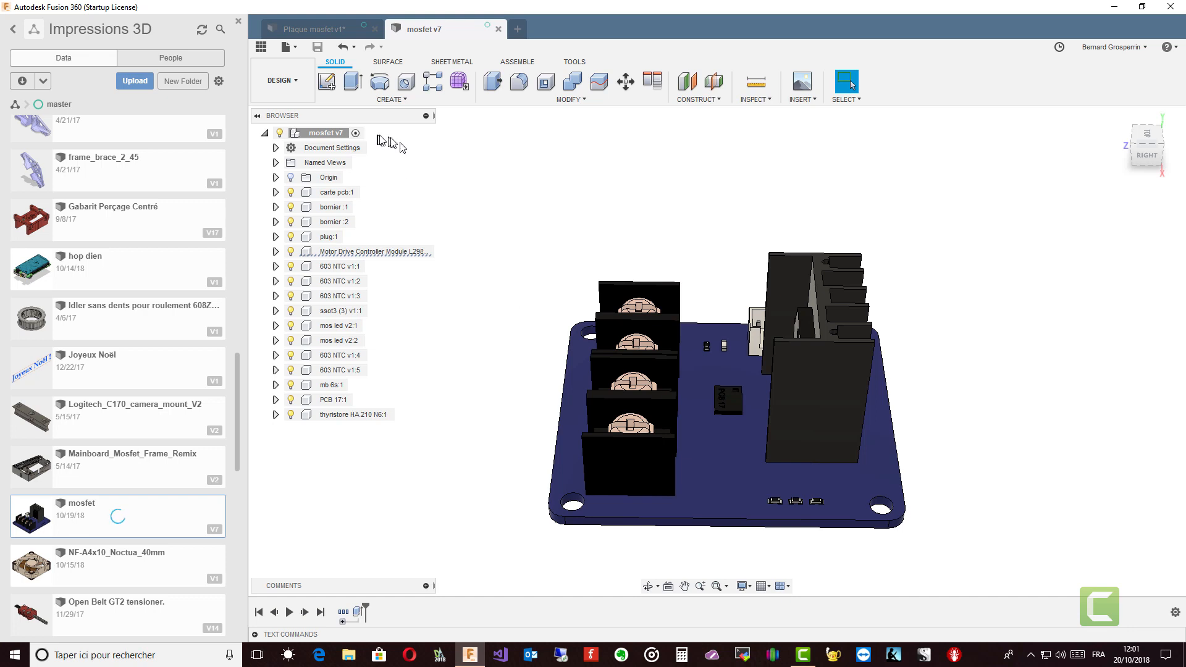
Return to the Plaque mosfet design and update its linked mosfet component to the latest version.
left_click(328, 31)
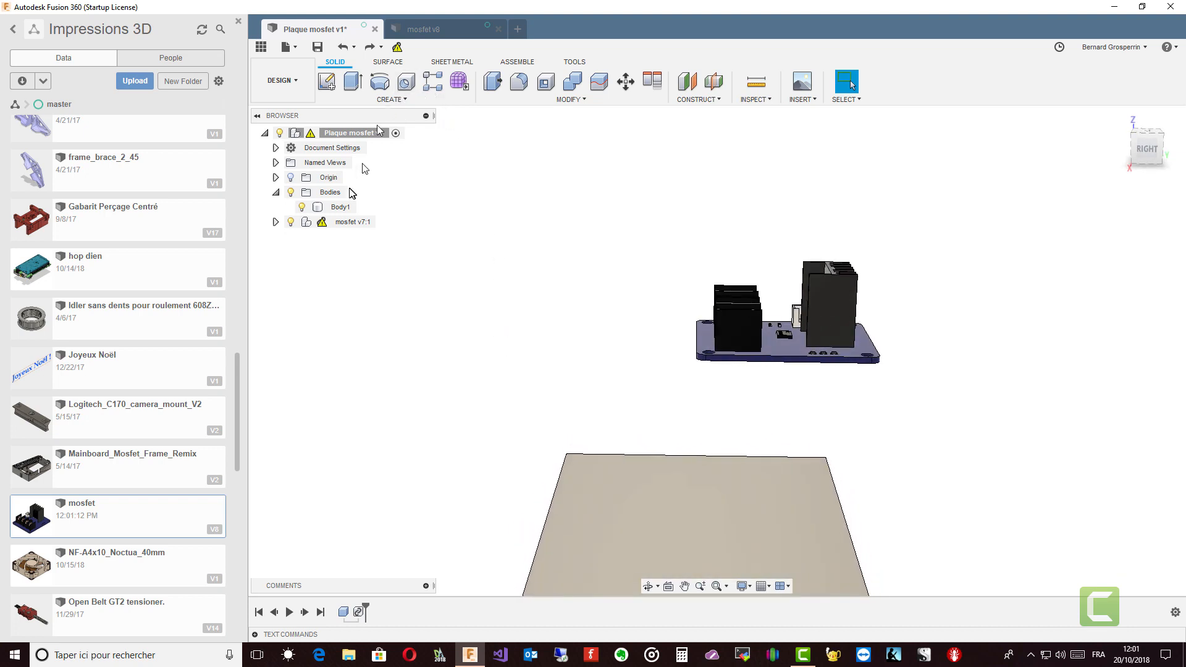
mouse_move(322, 224)
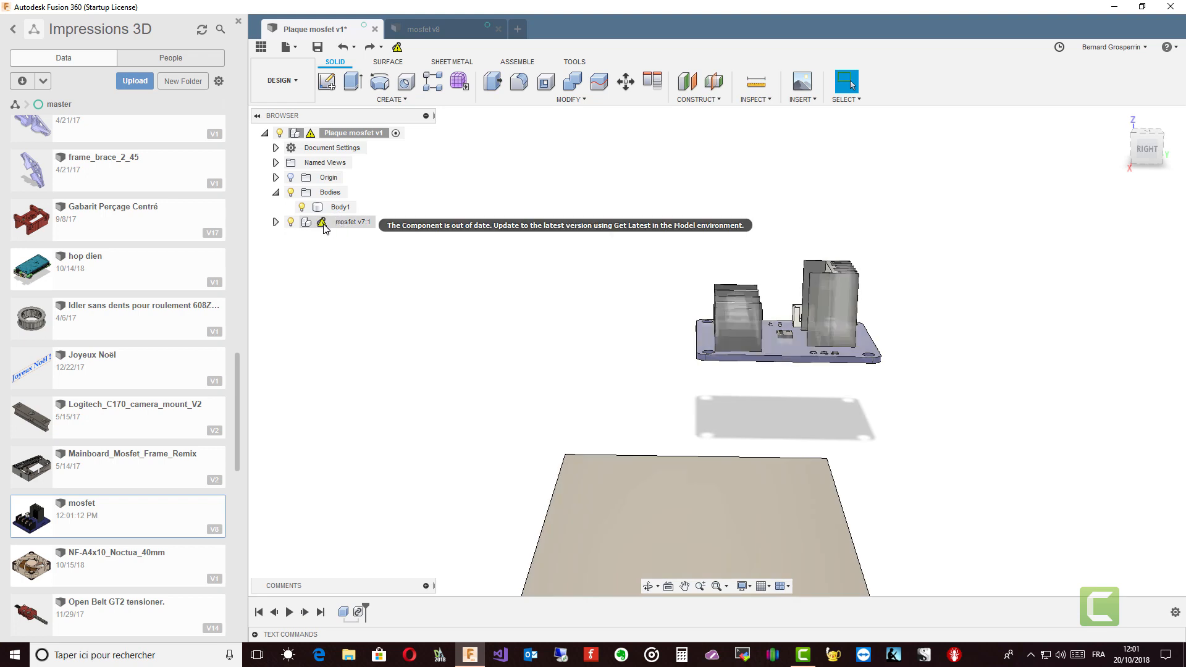
left_click(394, 49)
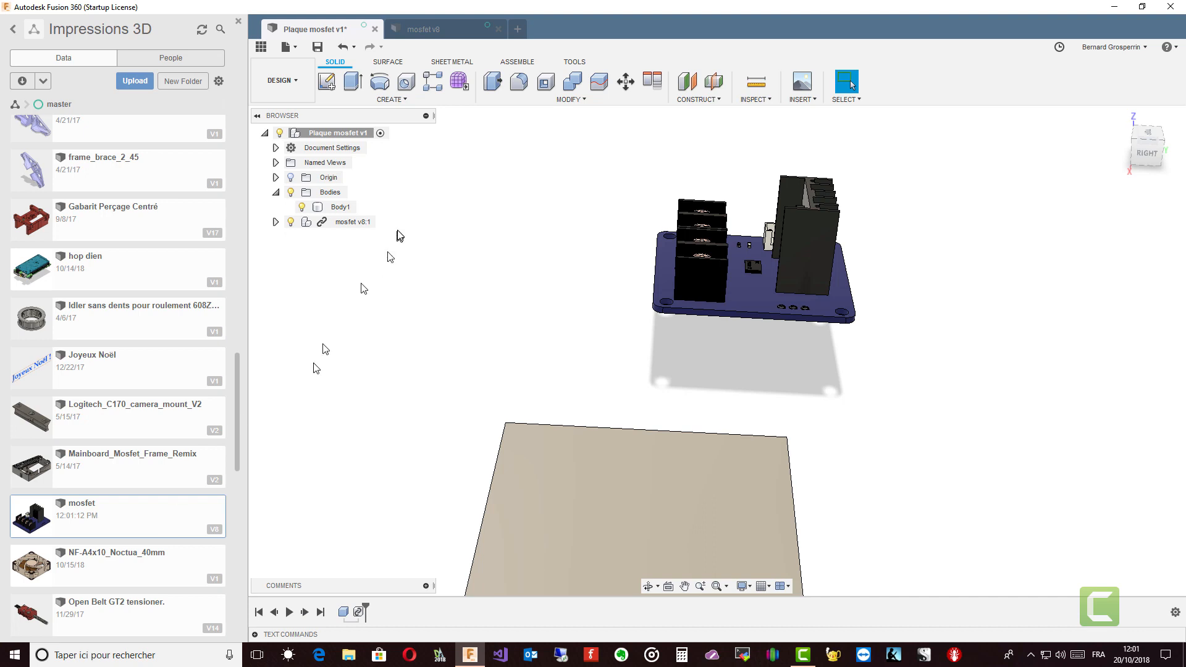
Undo the 3.2 mm heatsink extrusion in the mosfet design, save it with the default version description, and close it.
left_click(431, 31)
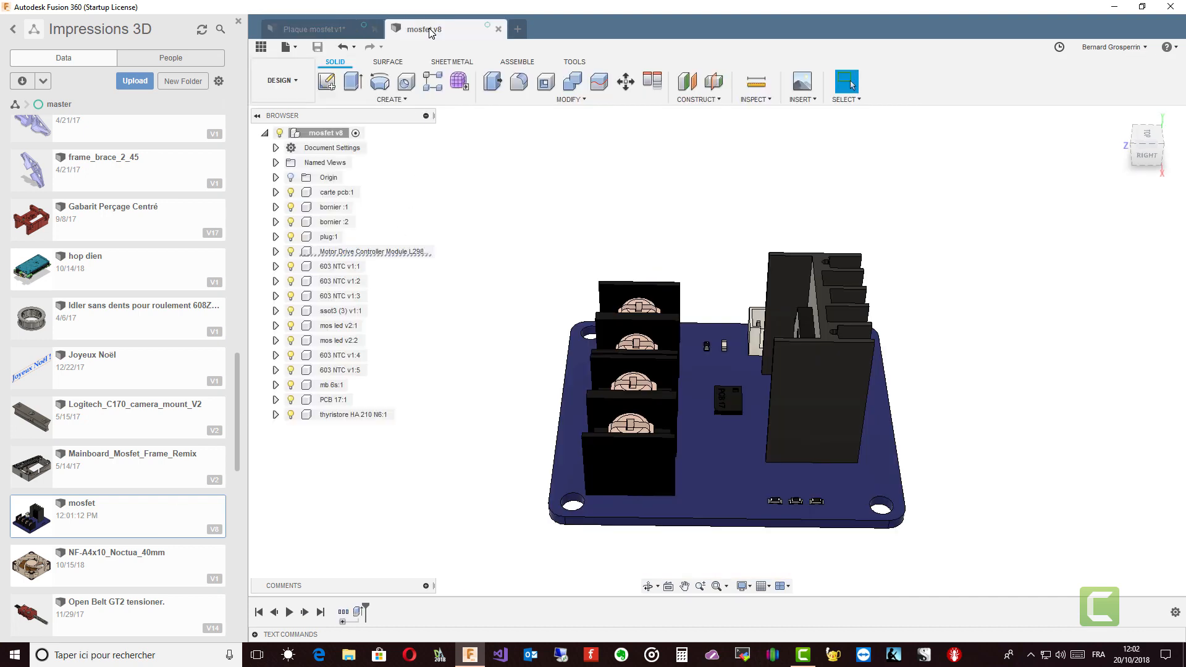
left_click(342, 48)
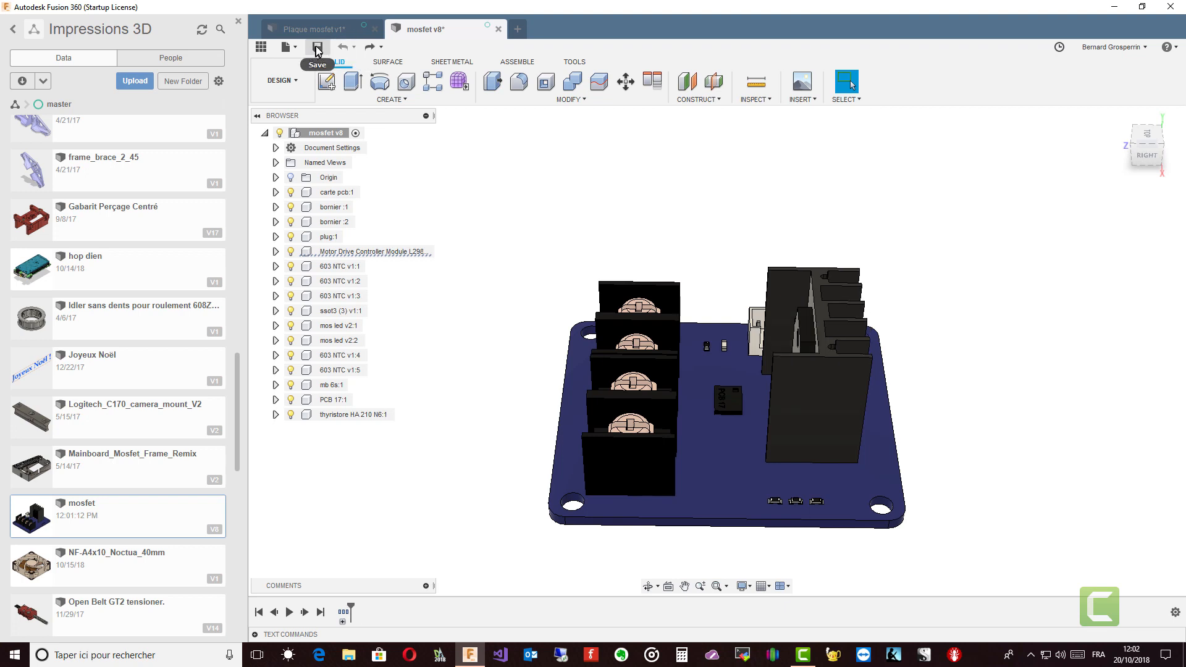
left_click(317, 48)
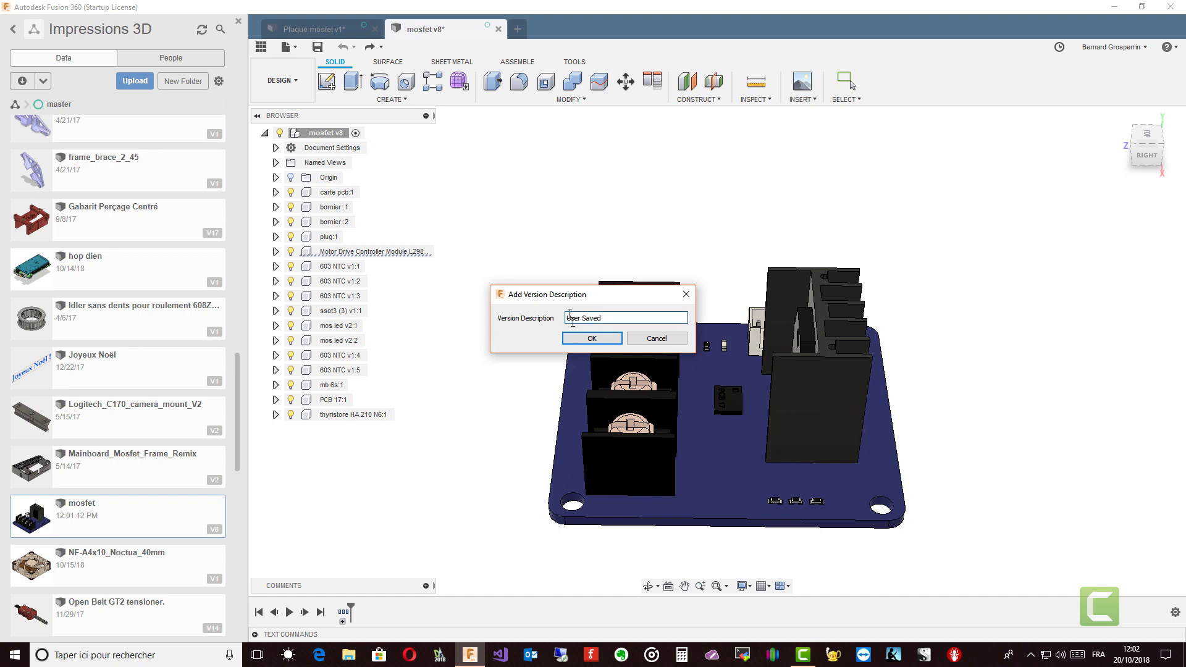
left_click(589, 339)
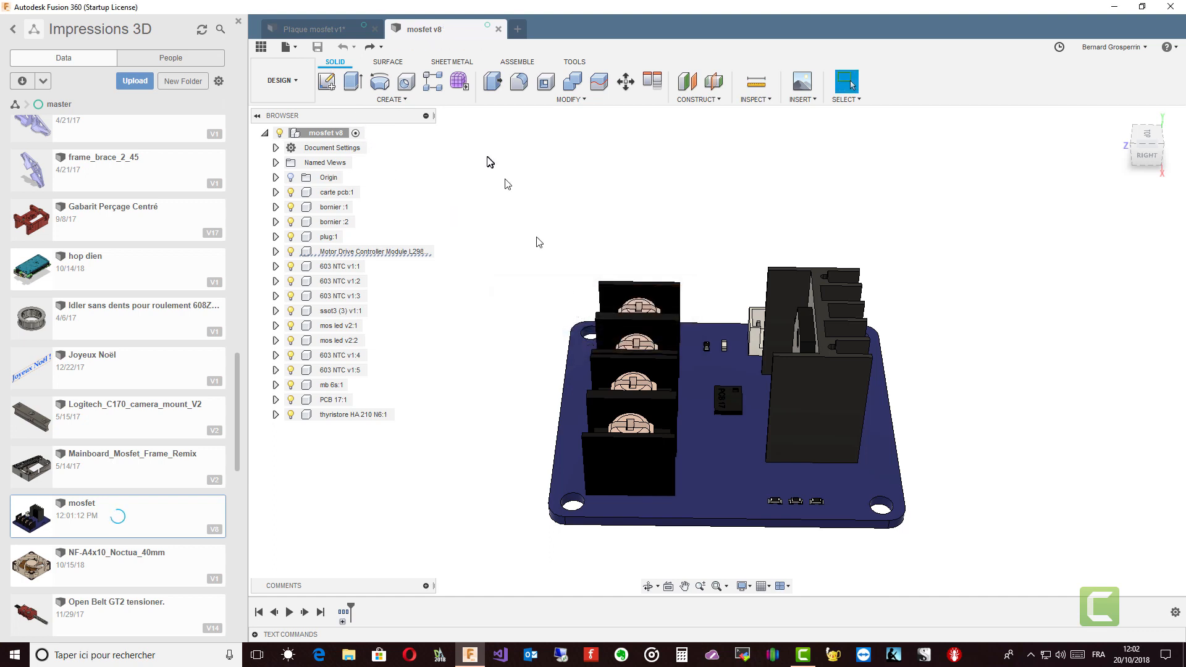
left_click(498, 29)
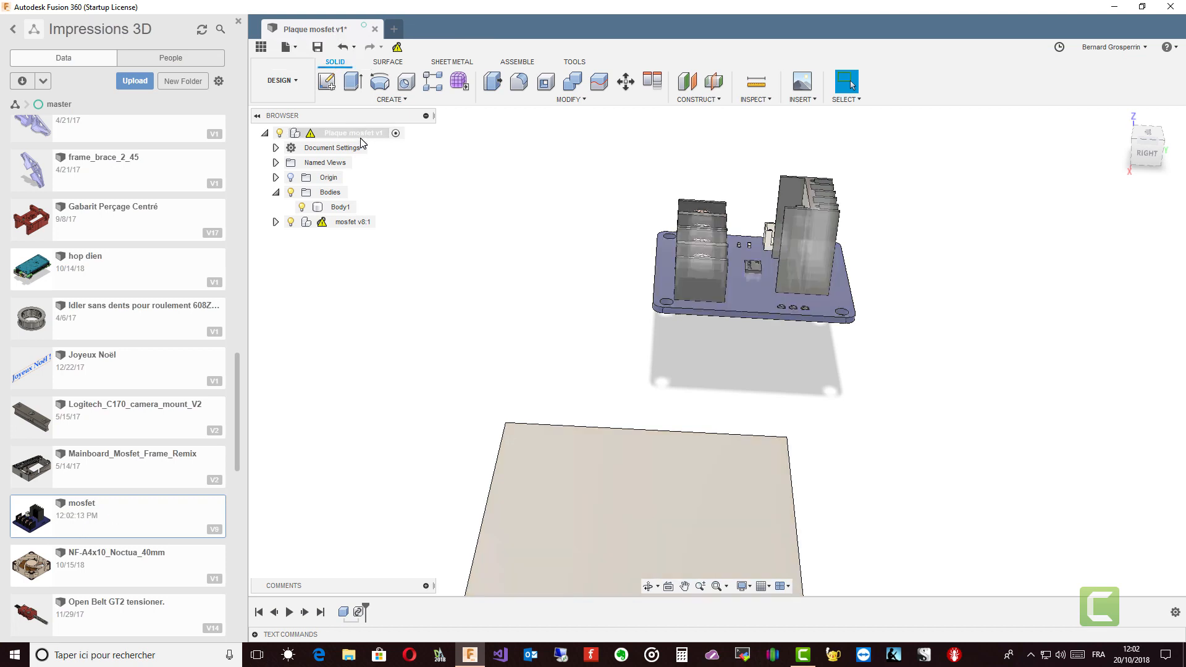
Delete the linked mosfet component from the Plaque mosfet design.
left_click(397, 49)
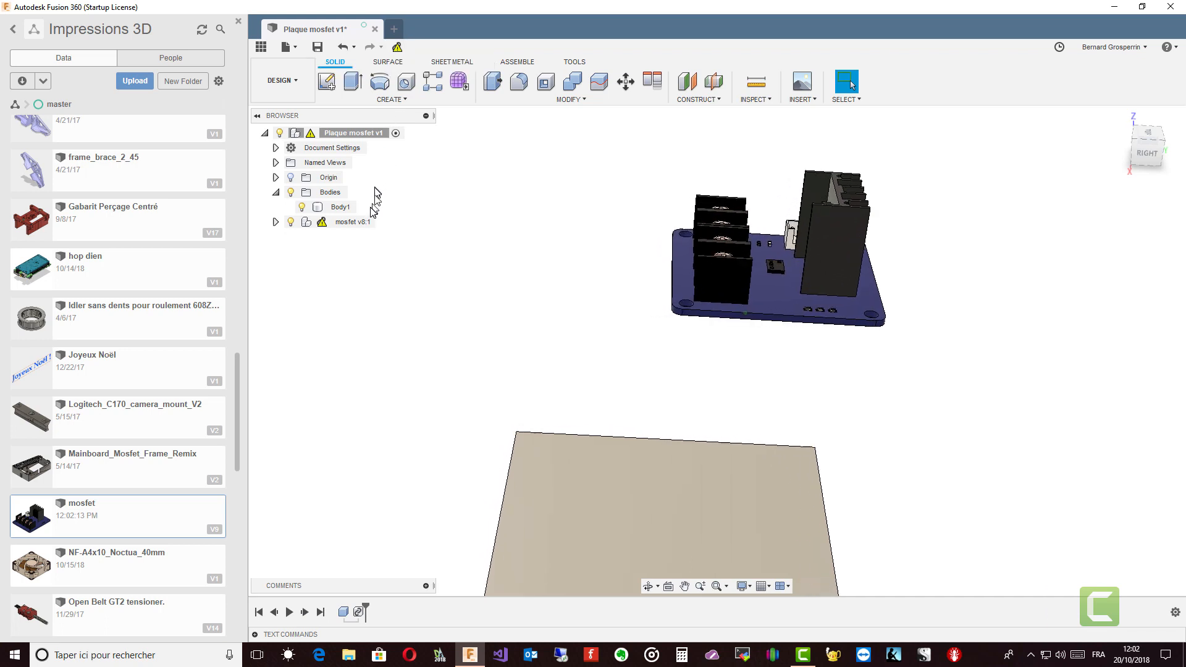
right_click(348, 222)
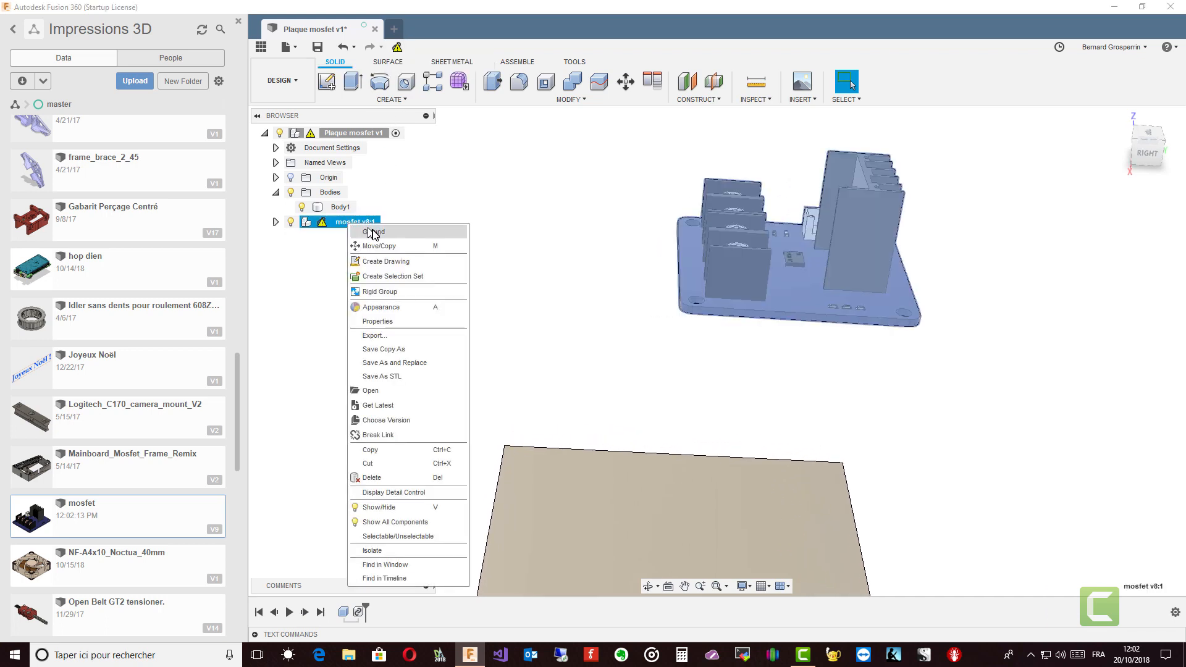
left_click(371, 478)
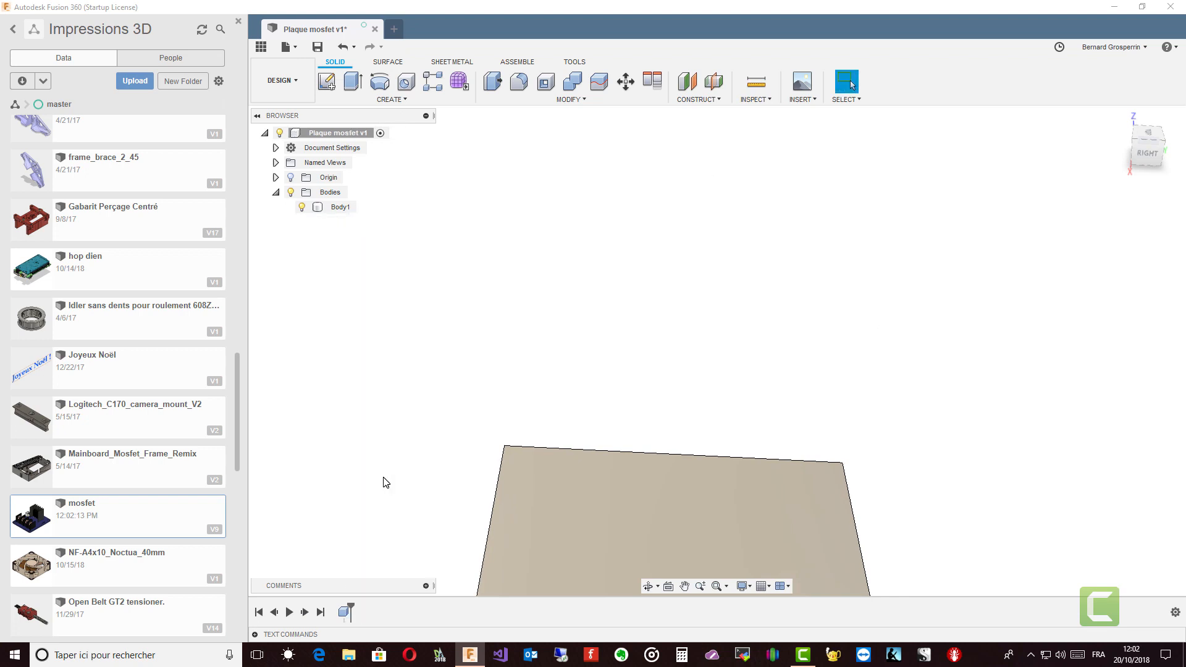
scroll(383, 480, "down", 5)
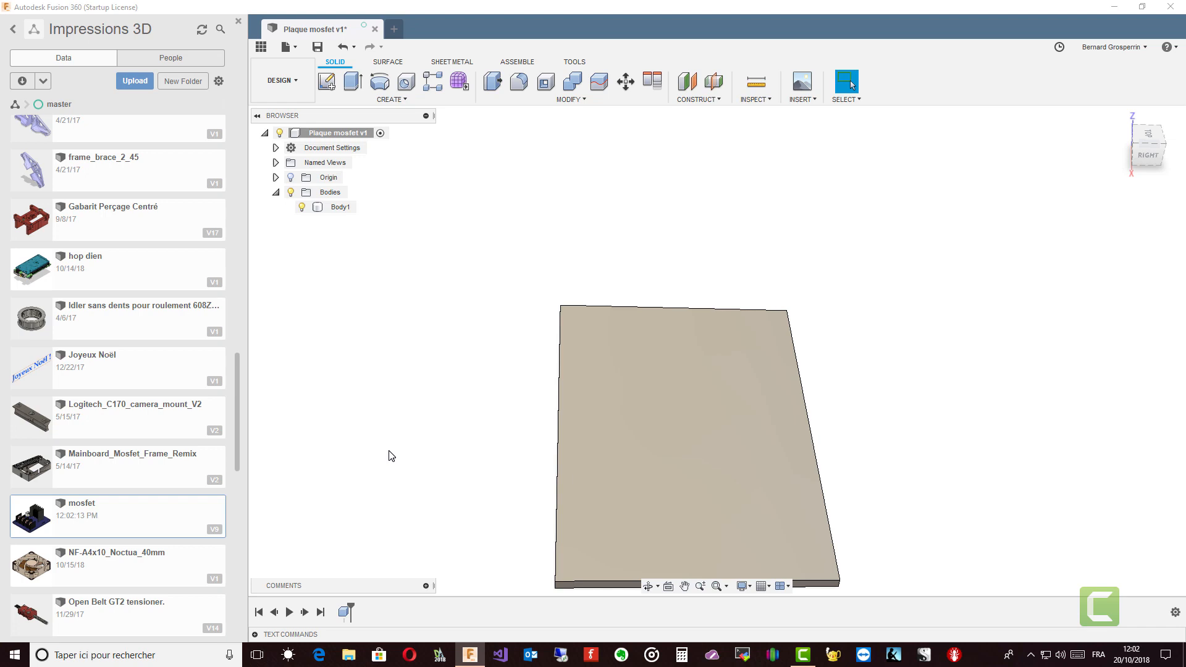
left_click(662, 408)
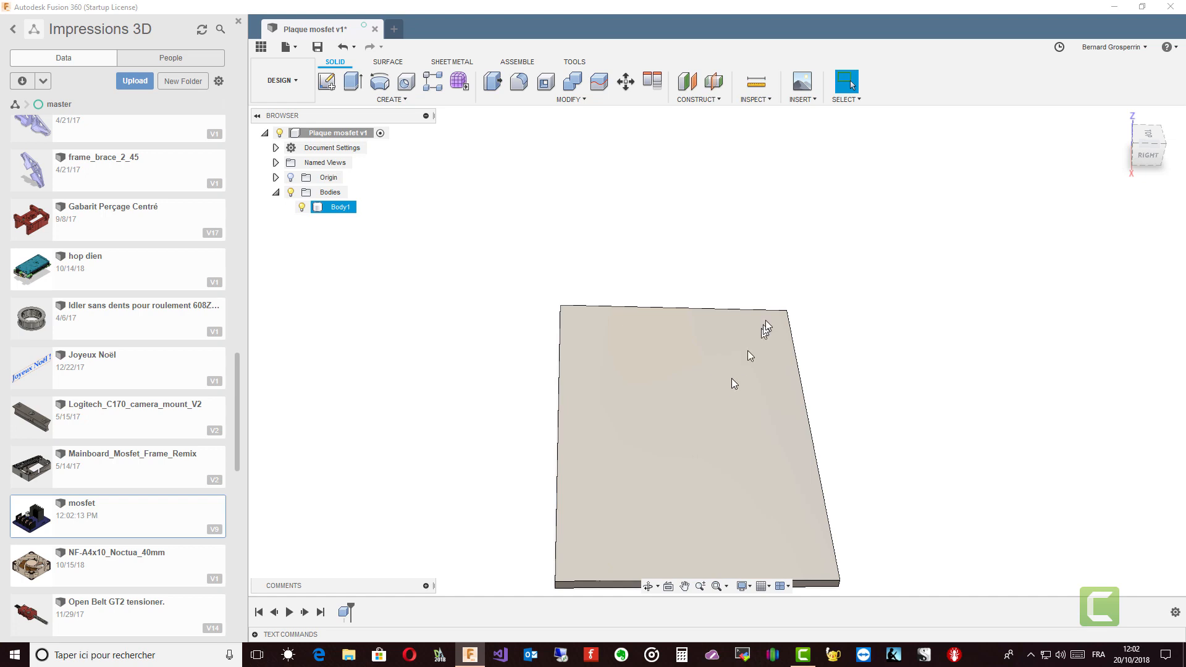
left_click(815, 100)
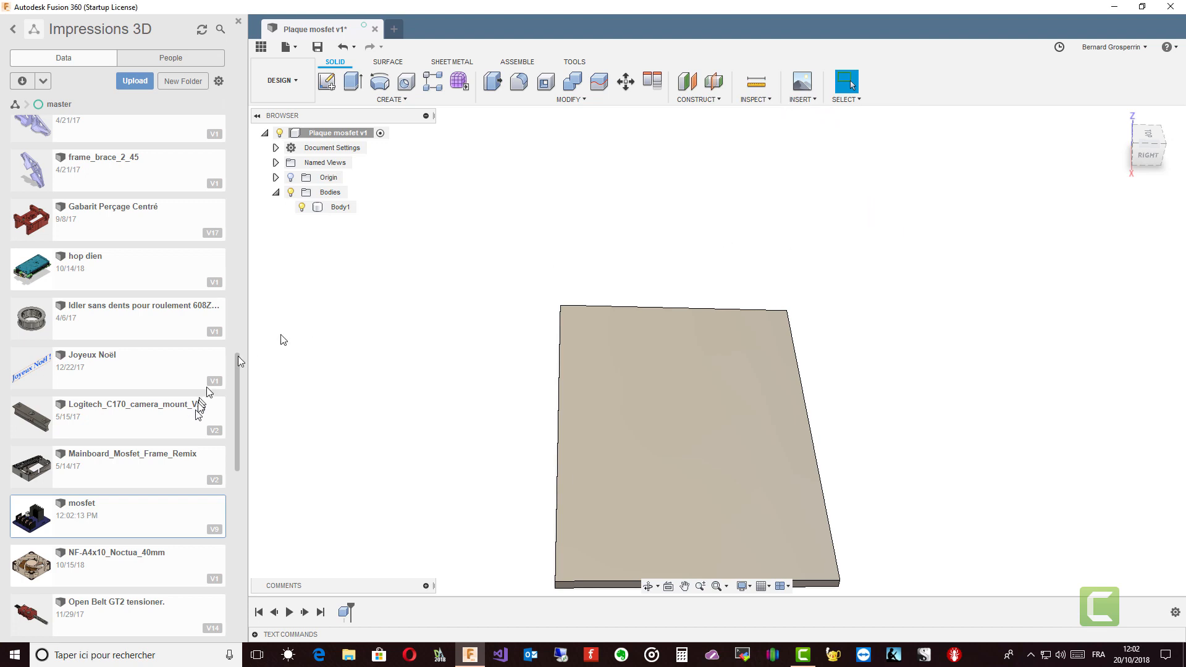
double_click(119, 514)
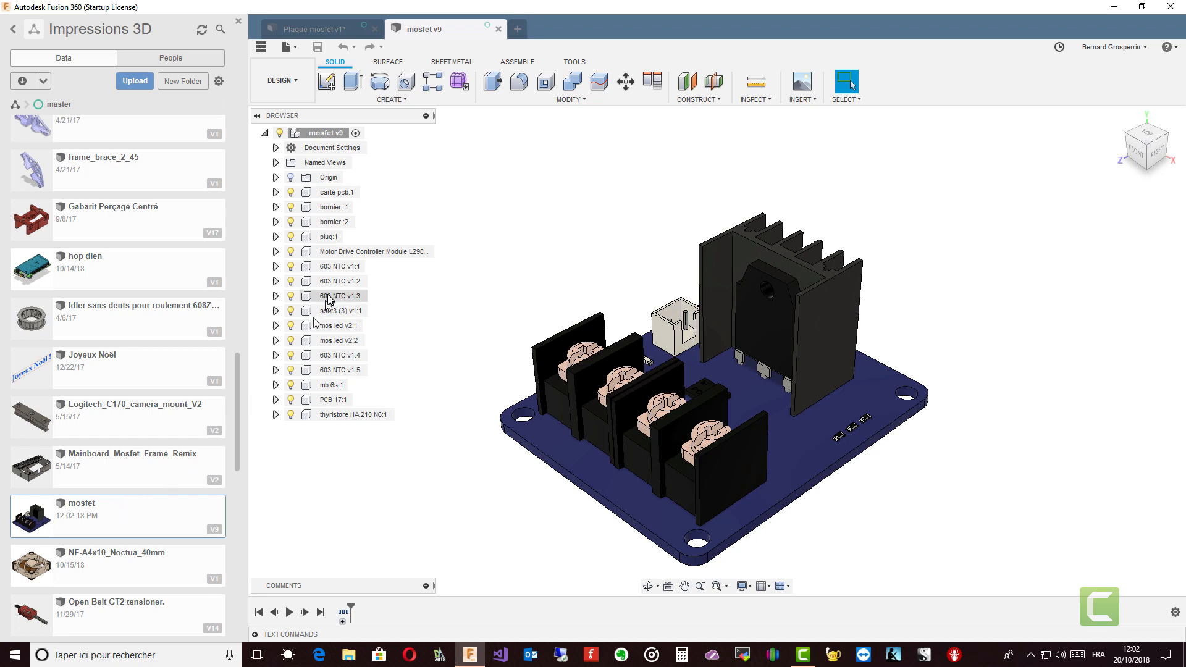
right_click(333, 138)
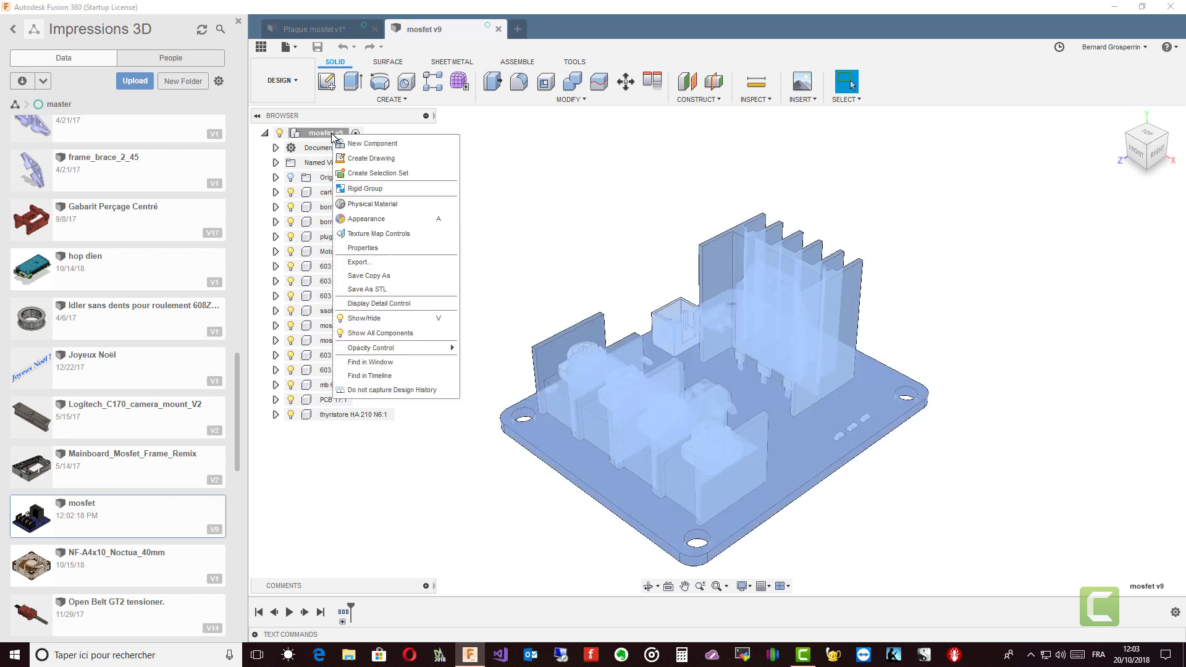
left_click(405, 101)
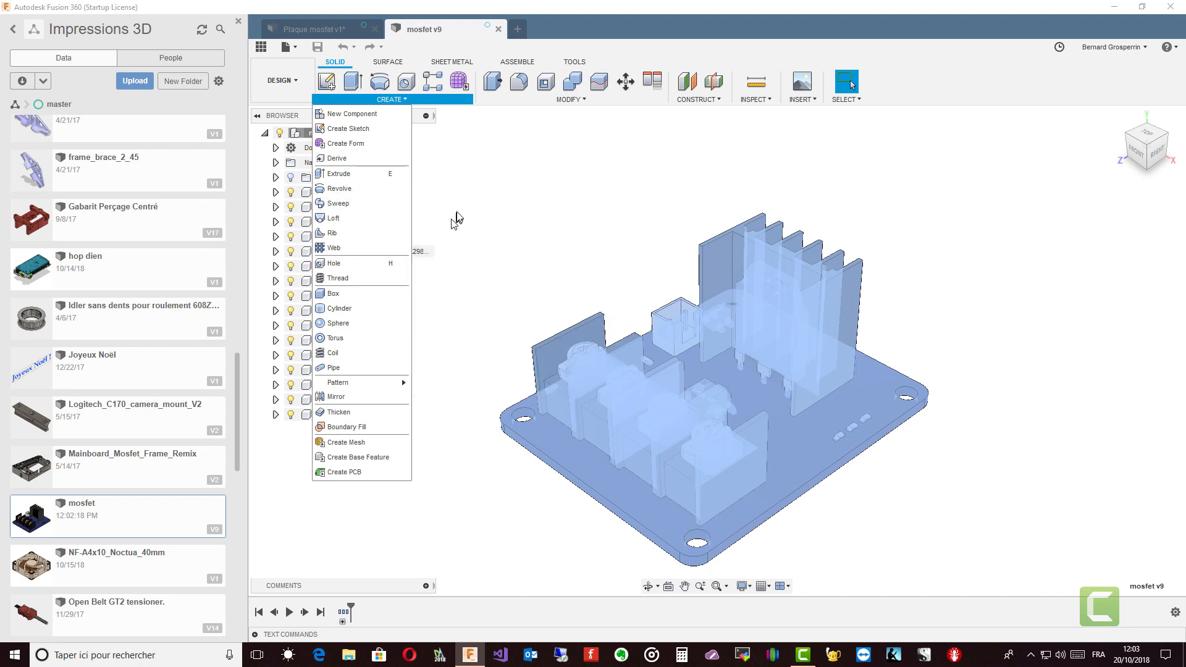
left_click(498, 29)
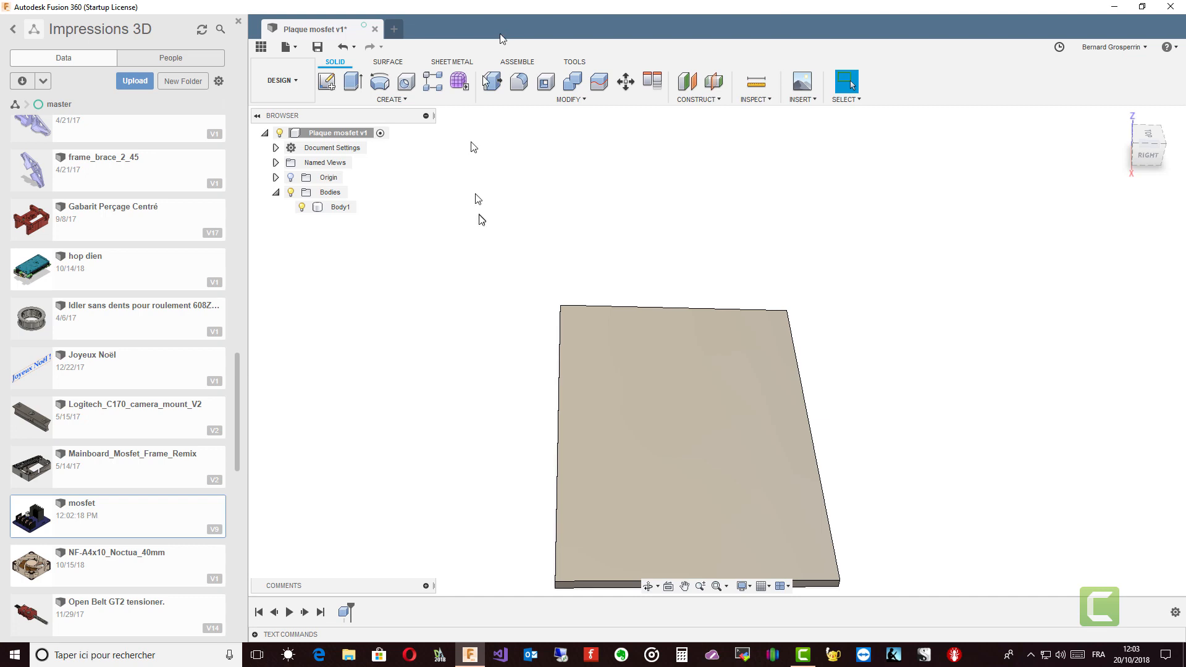
Start an Insert Derive in the Plaque mosfet design with the mosfet design from the Impressions 3D project as source.
middle_click_drag(531, 262, 794, 132, "shift")
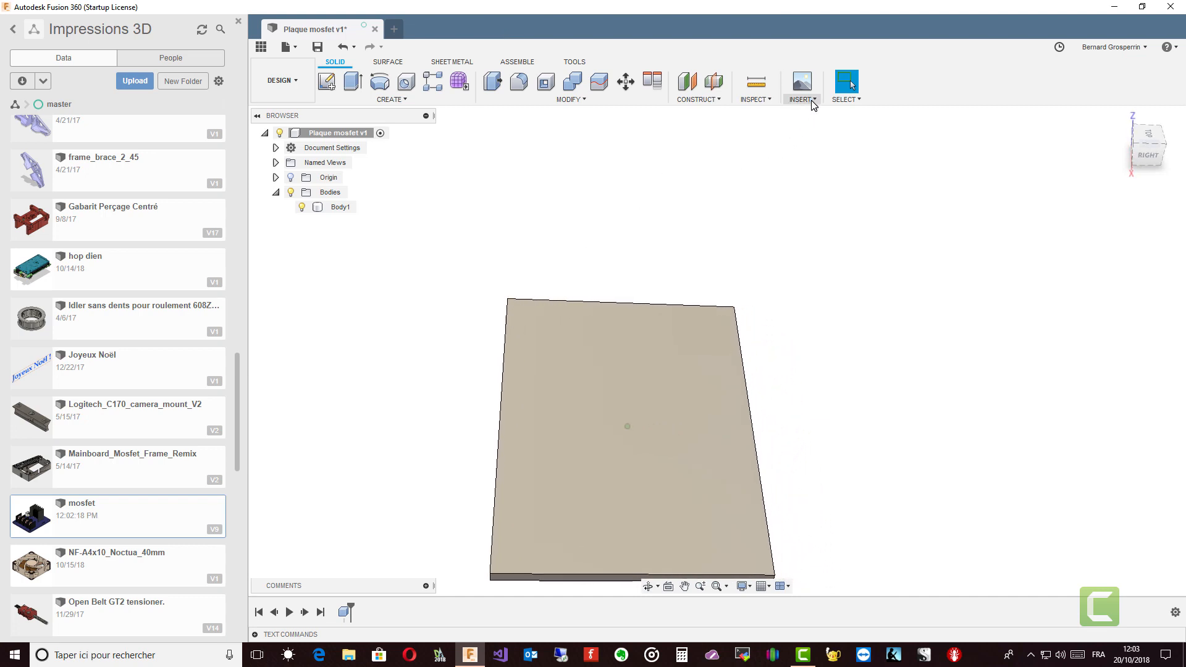
left_click(813, 102)
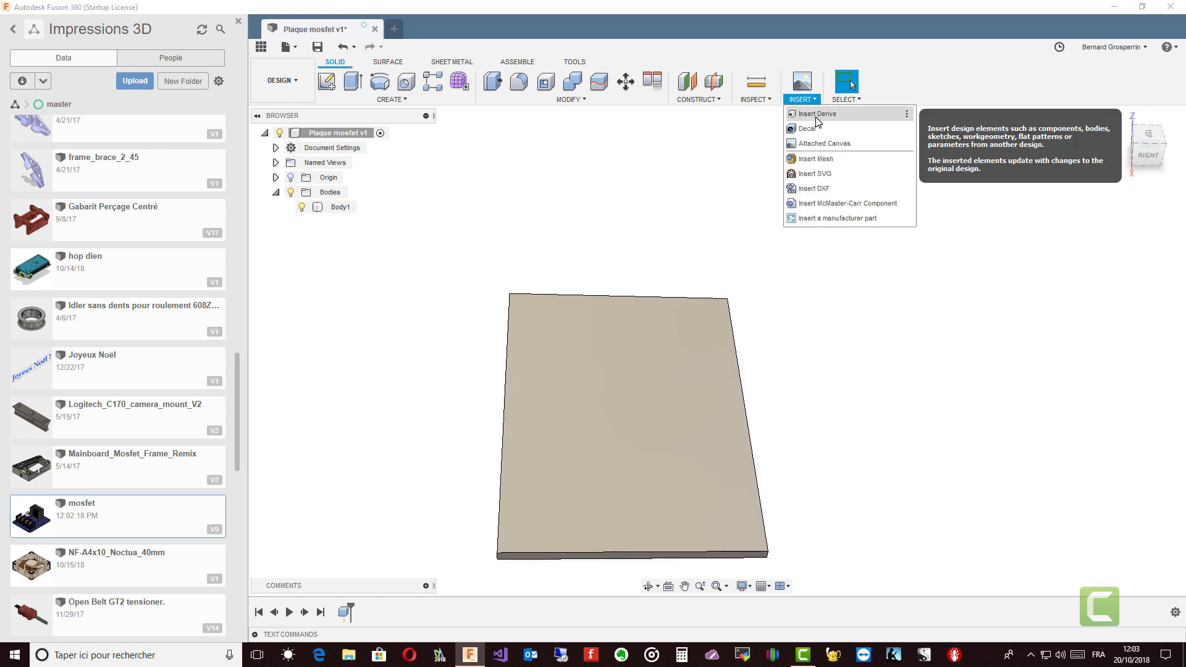
left_click(816, 117)
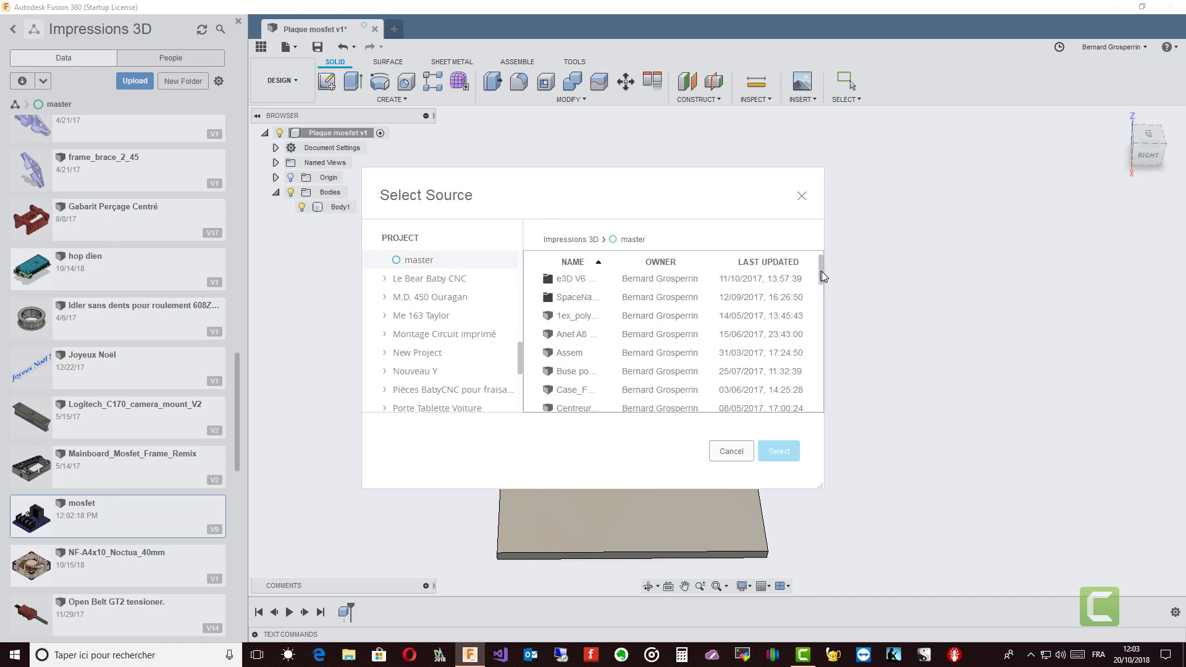
left_click_drag(822, 276, 819, 344)
left_click(657, 371)
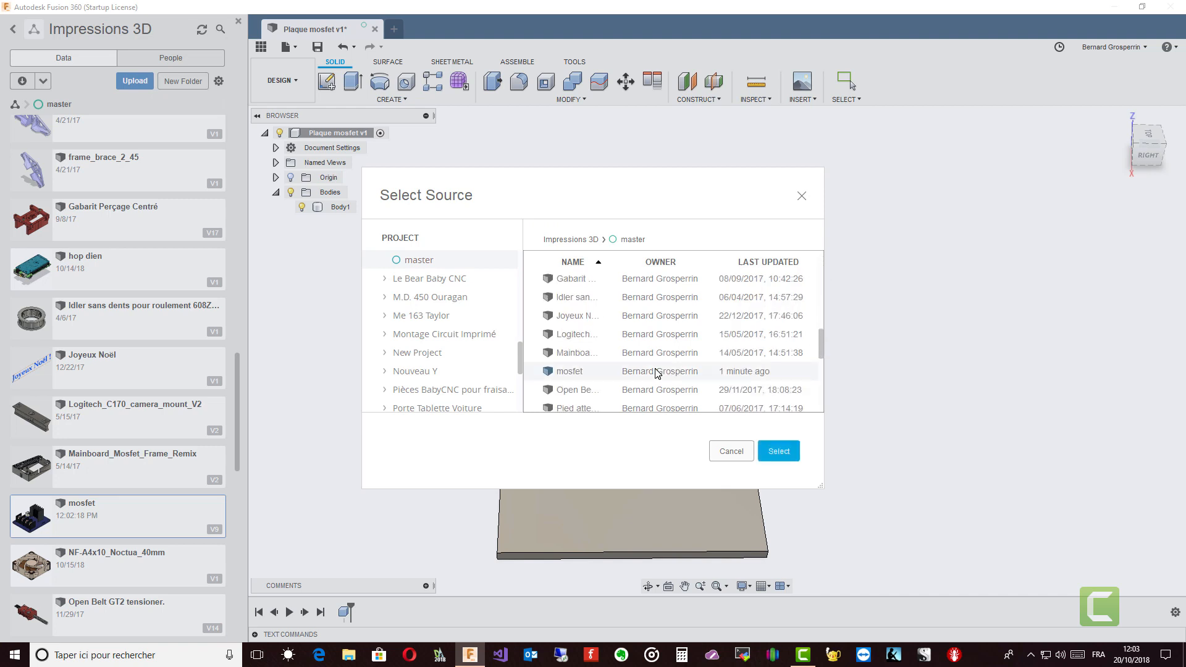
left_click(781, 452)
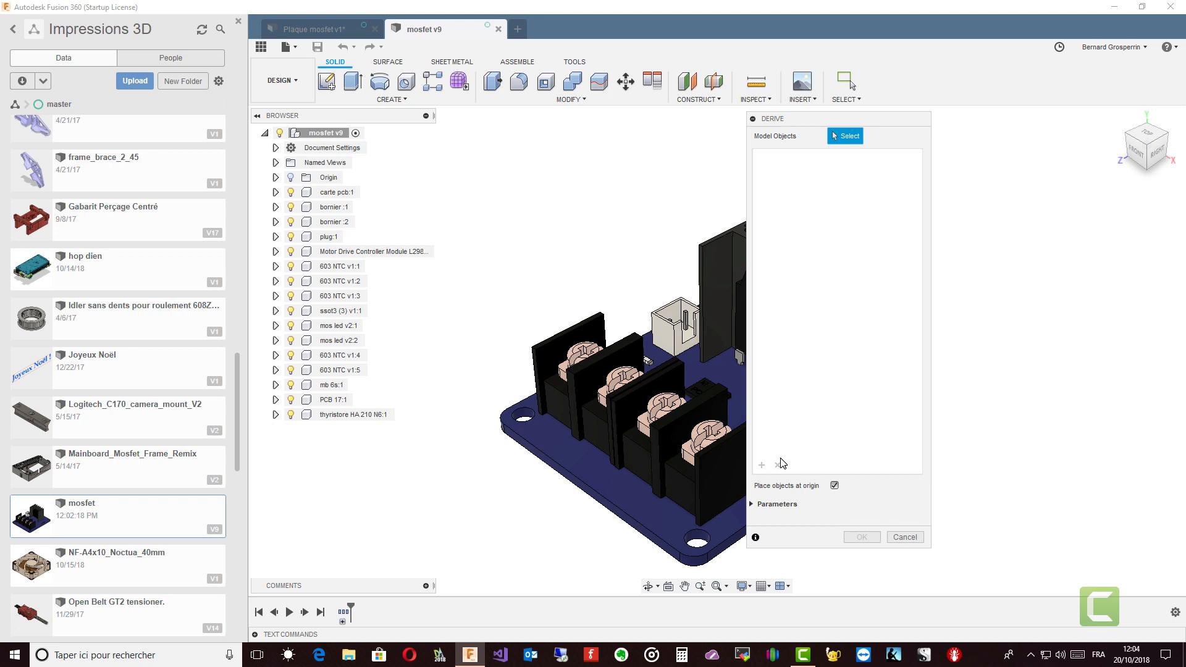
Derive the whole mosfet component, including all its subcomponents, into the Plaque mosfet design and close the mosfet source design.
scroll(521, 329, "up", 1)
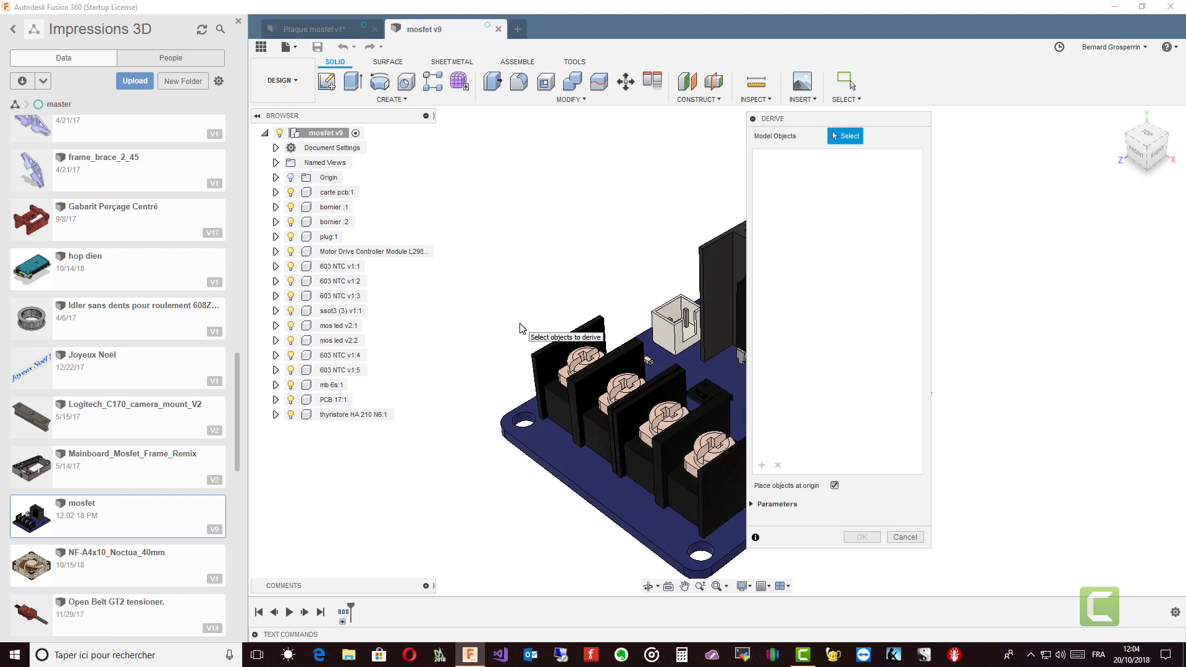
scroll(530, 298, "down", 2)
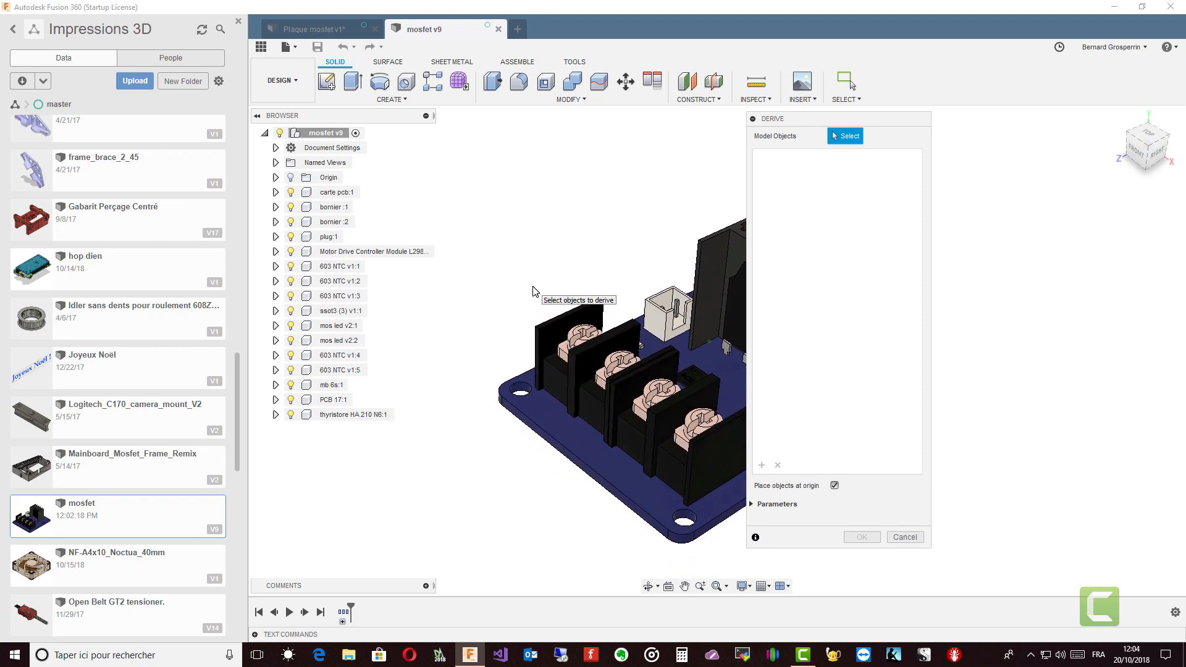
scroll(535, 291, "up", 1)
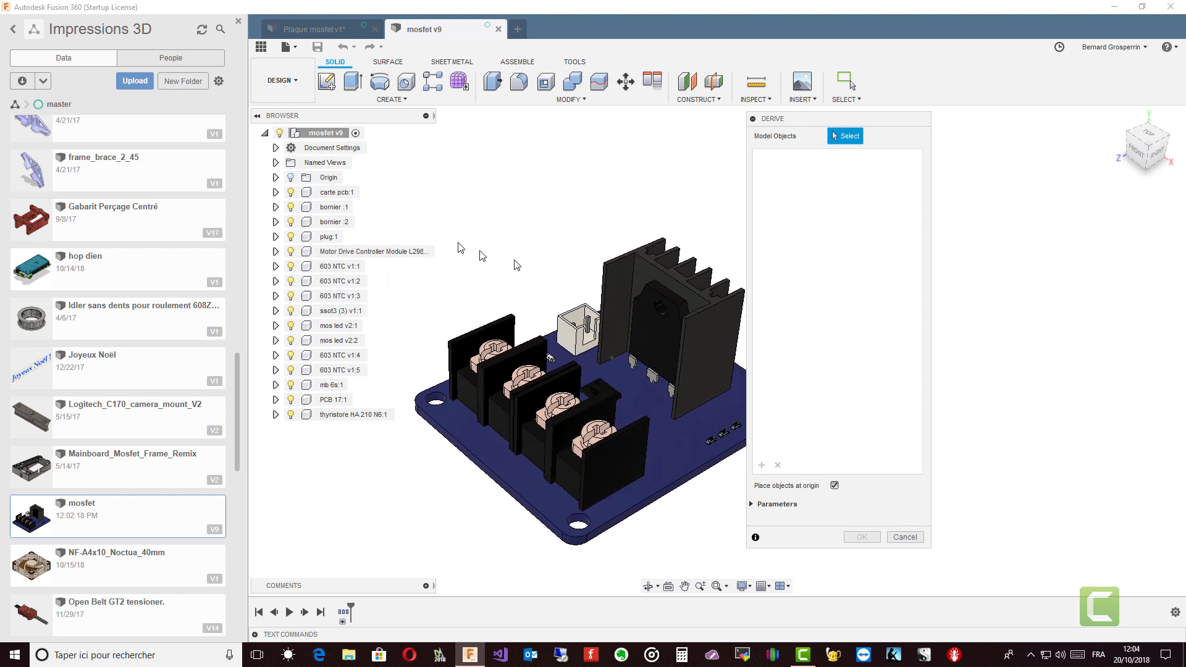
left_click(699, 331)
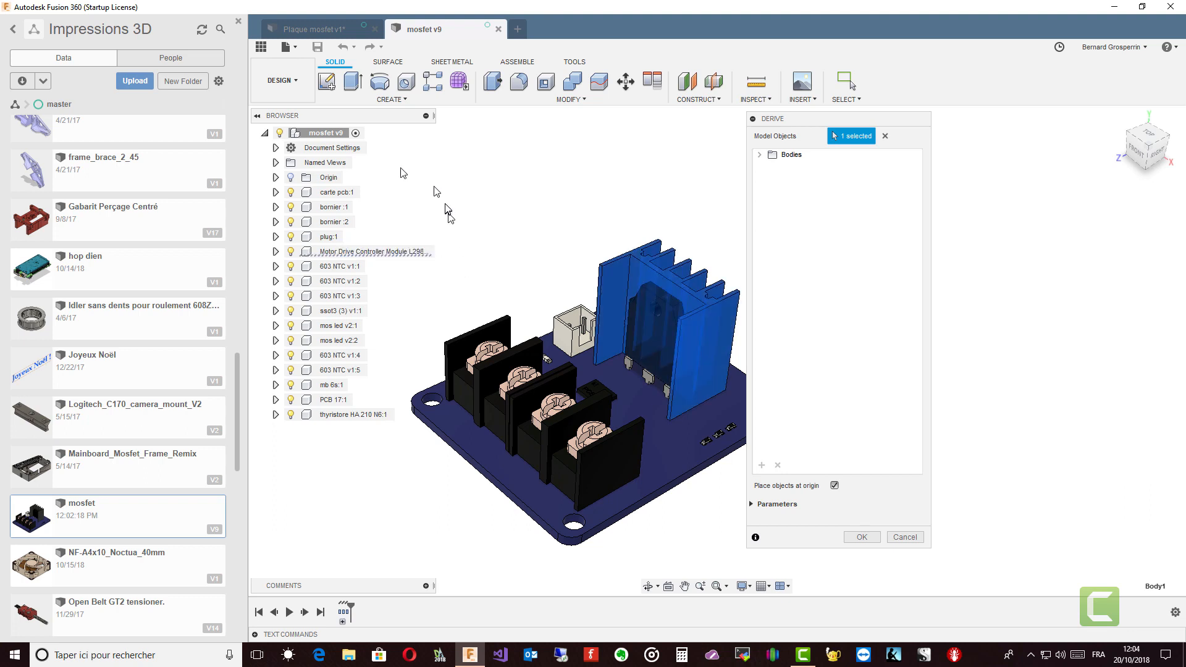
left_click(752, 506)
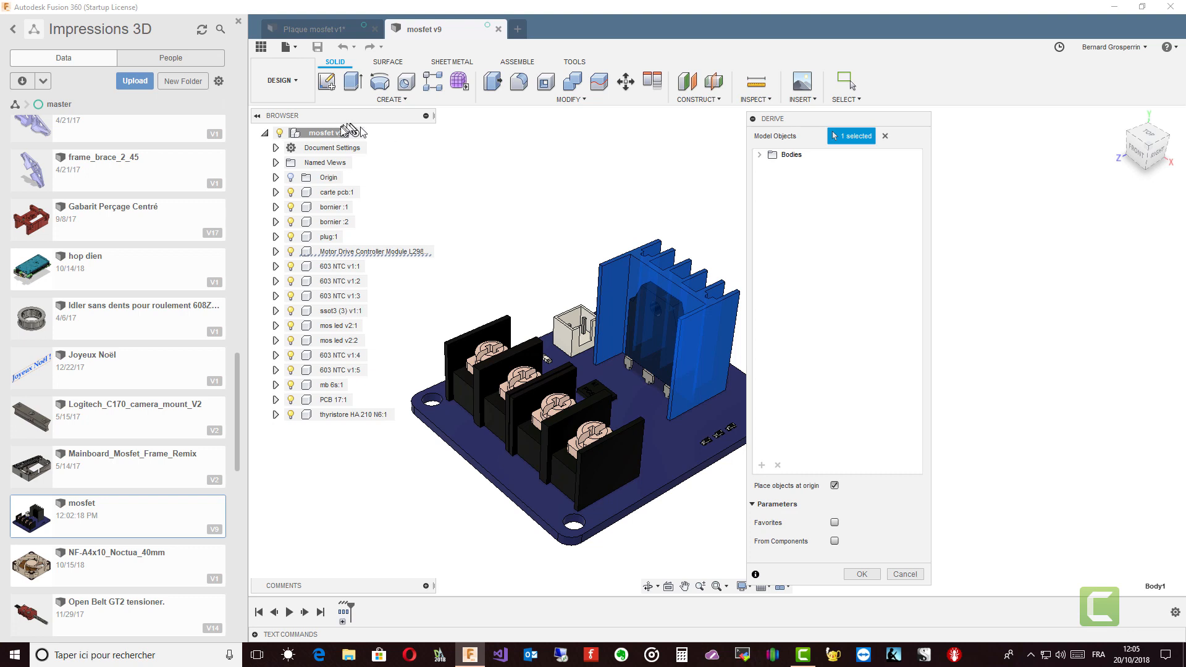
left_click(328, 136)
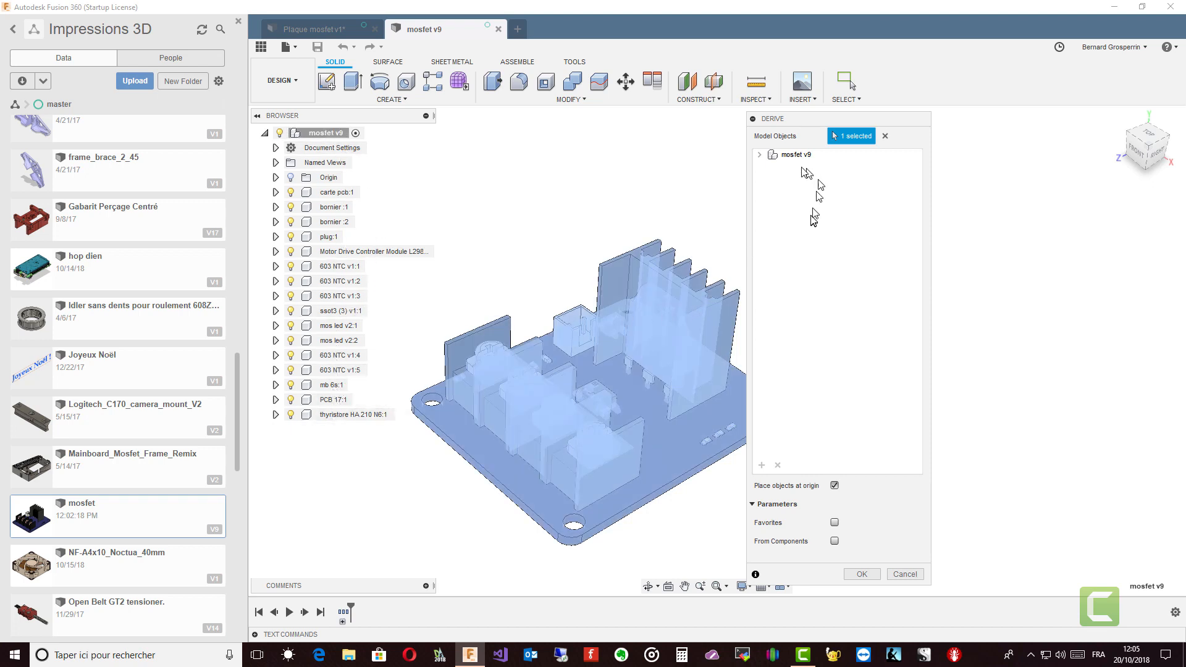
left_click(760, 154)
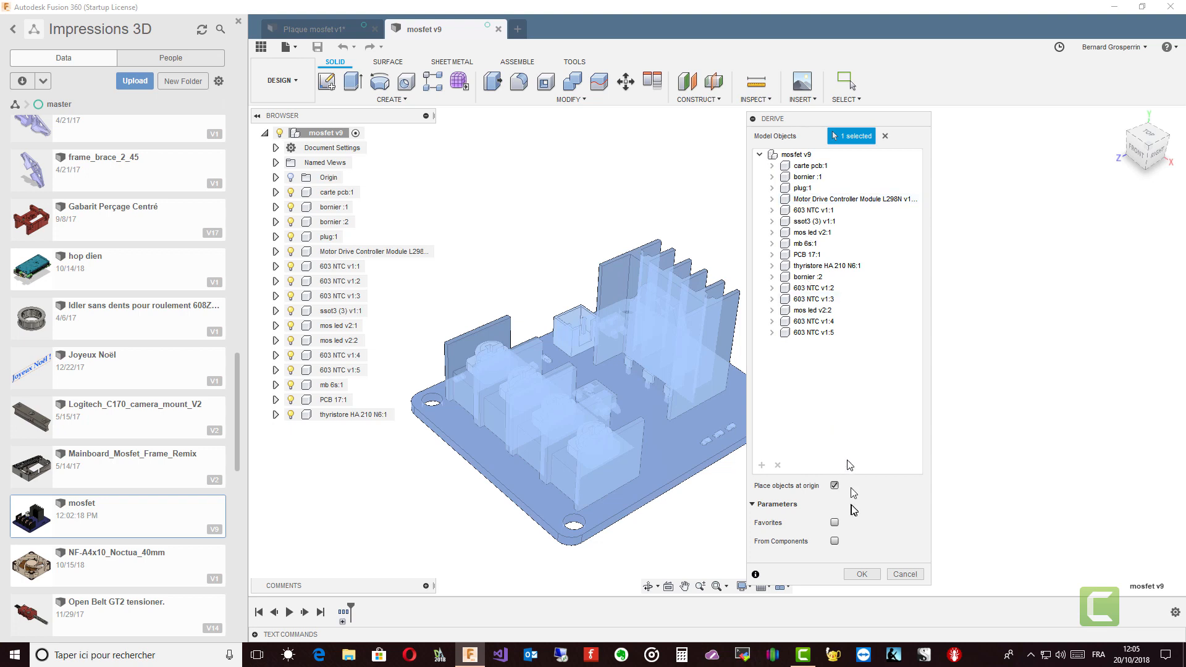
left_click(866, 573)
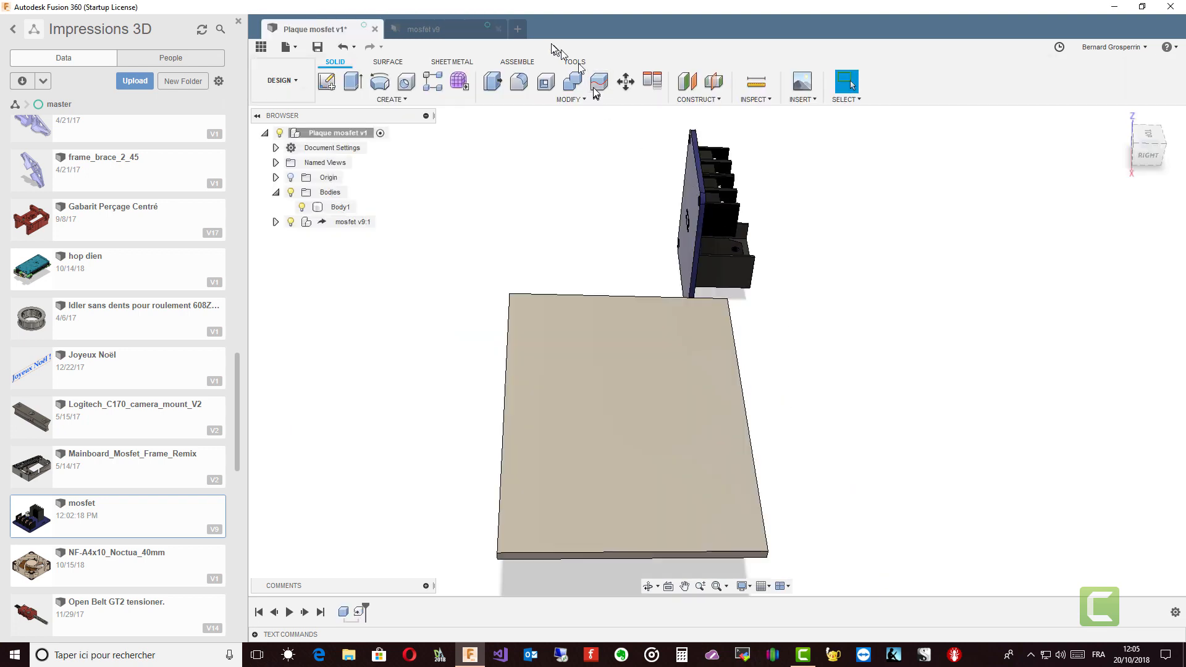
left_click(499, 29)
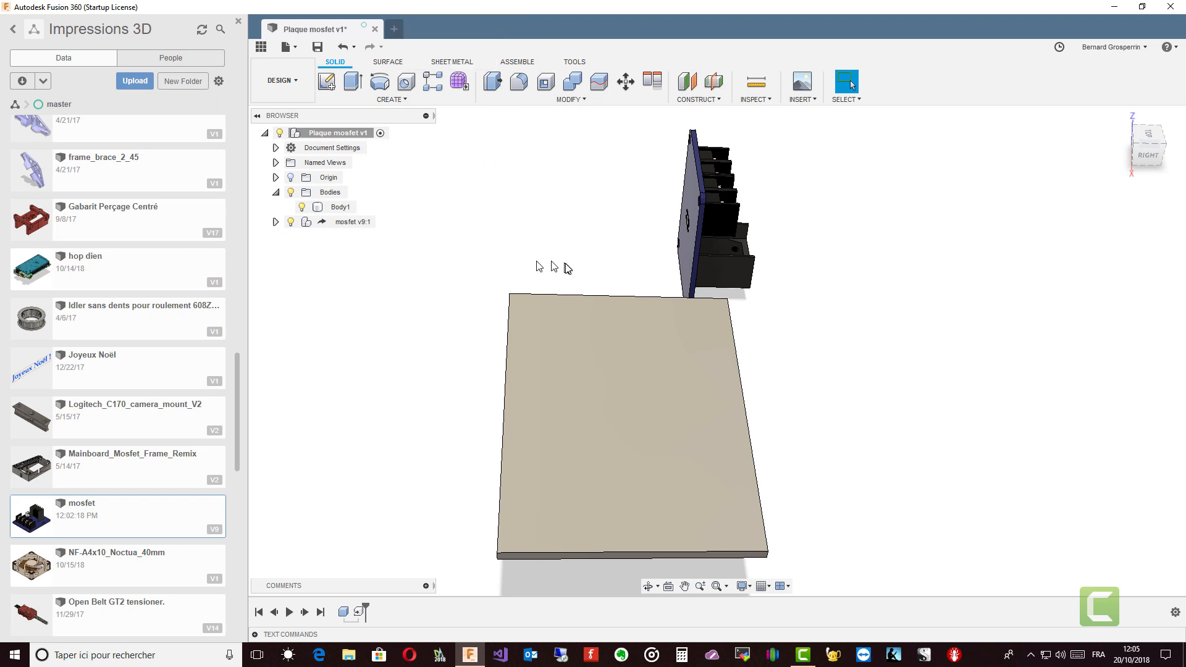
Rotate the derived mosfet component 90 degrees about X so its board lies flat, and move it sideways over the plate.
middle_click_drag(613, 237, 551, 230, "shift")
left_click(343, 222)
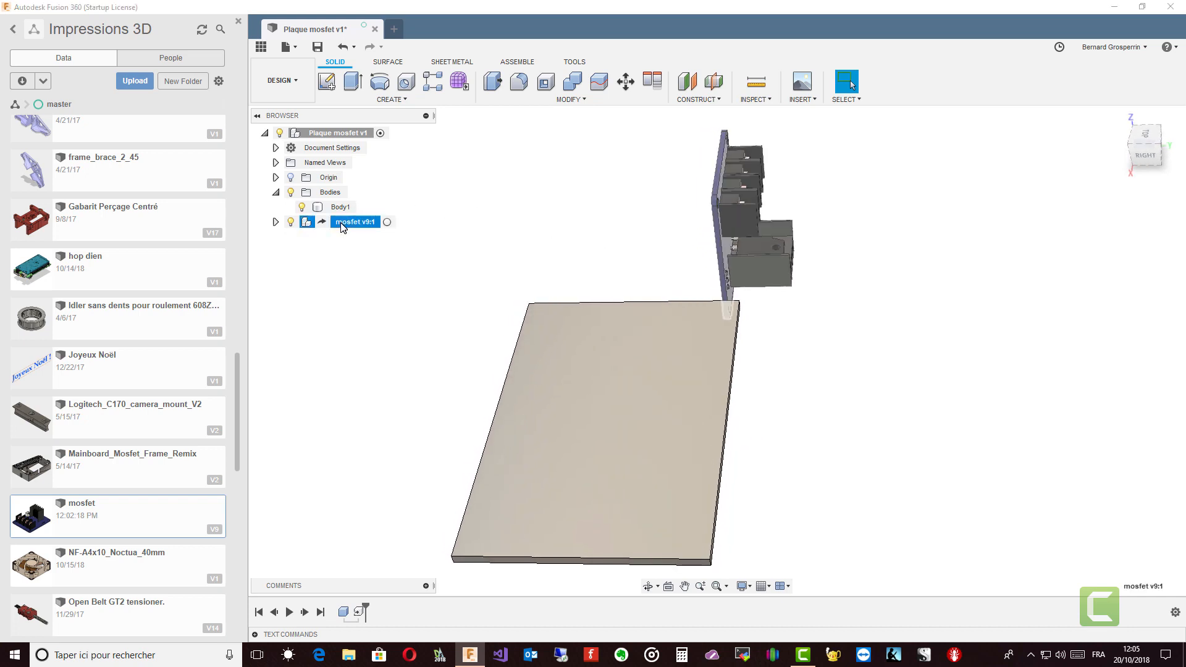
middle_click_drag(438, 215, 503, 196, "shift")
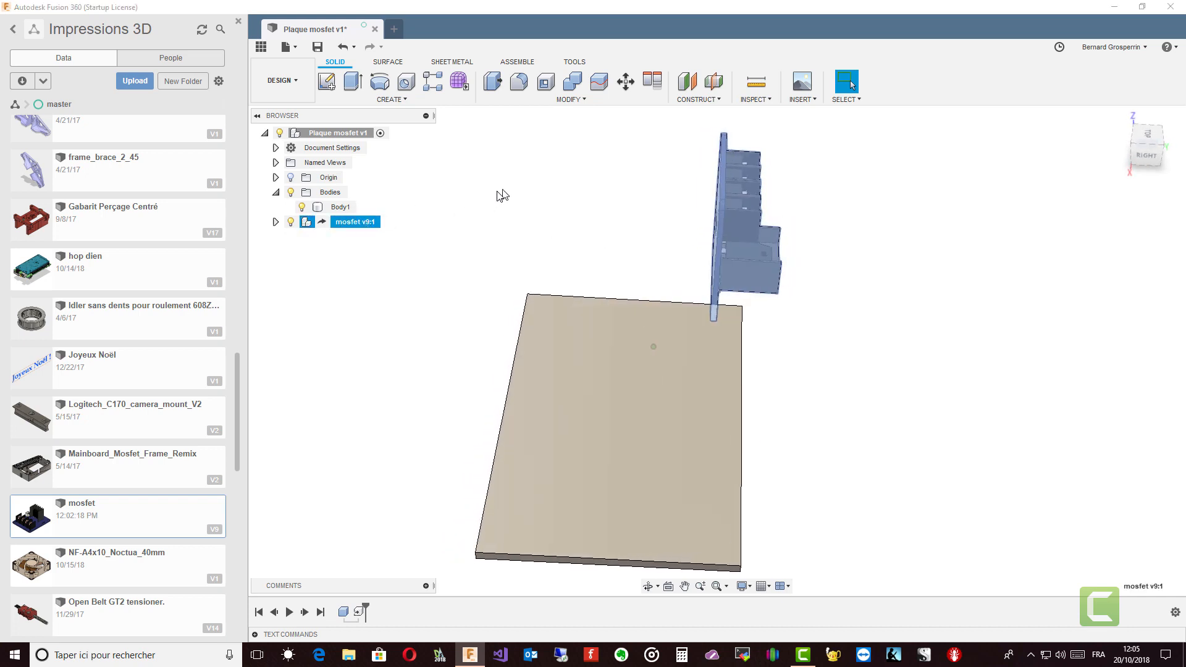
right_click(358, 227)
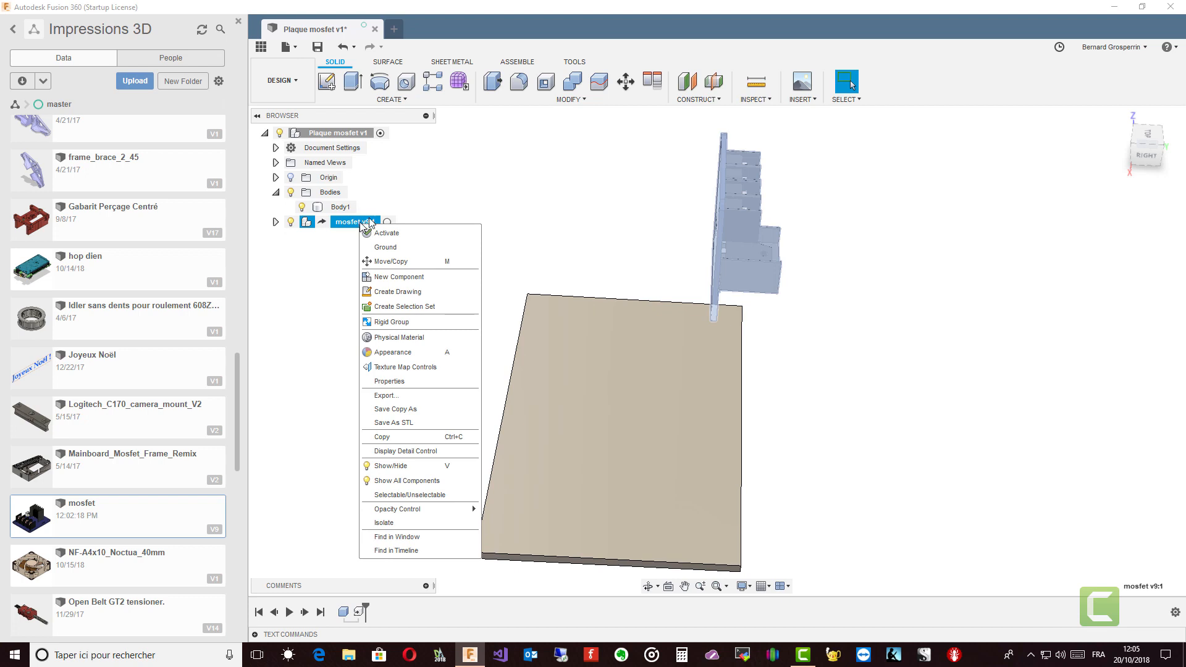
left_click(397, 268)
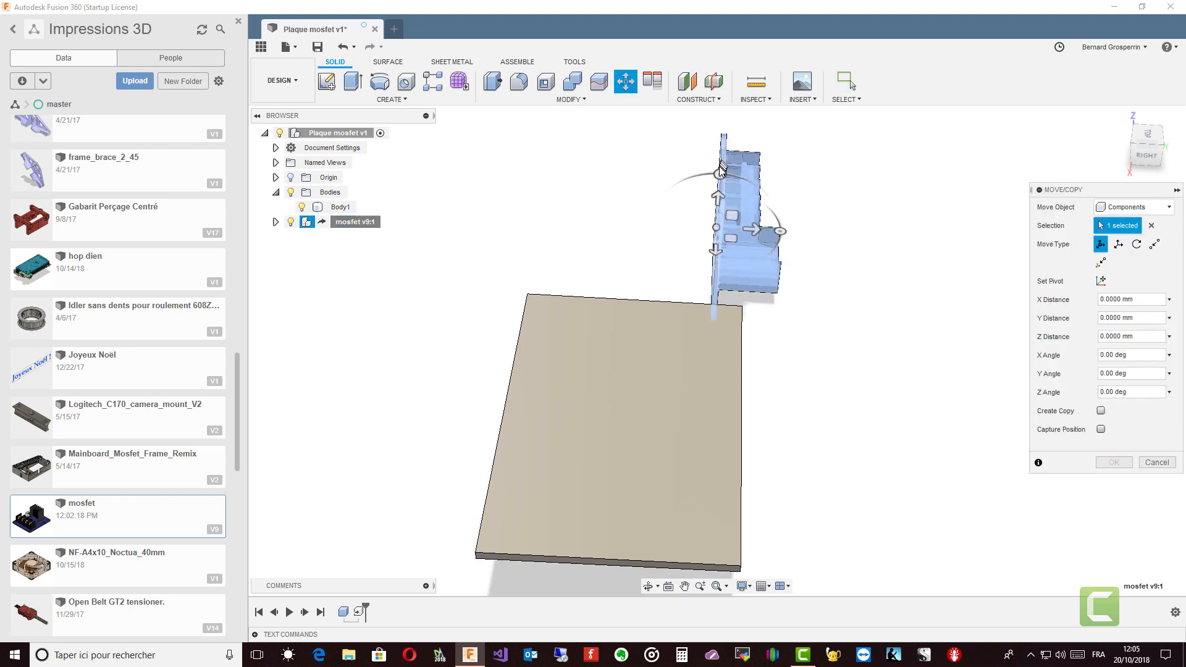
left_click_drag(720, 171, 517, 204)
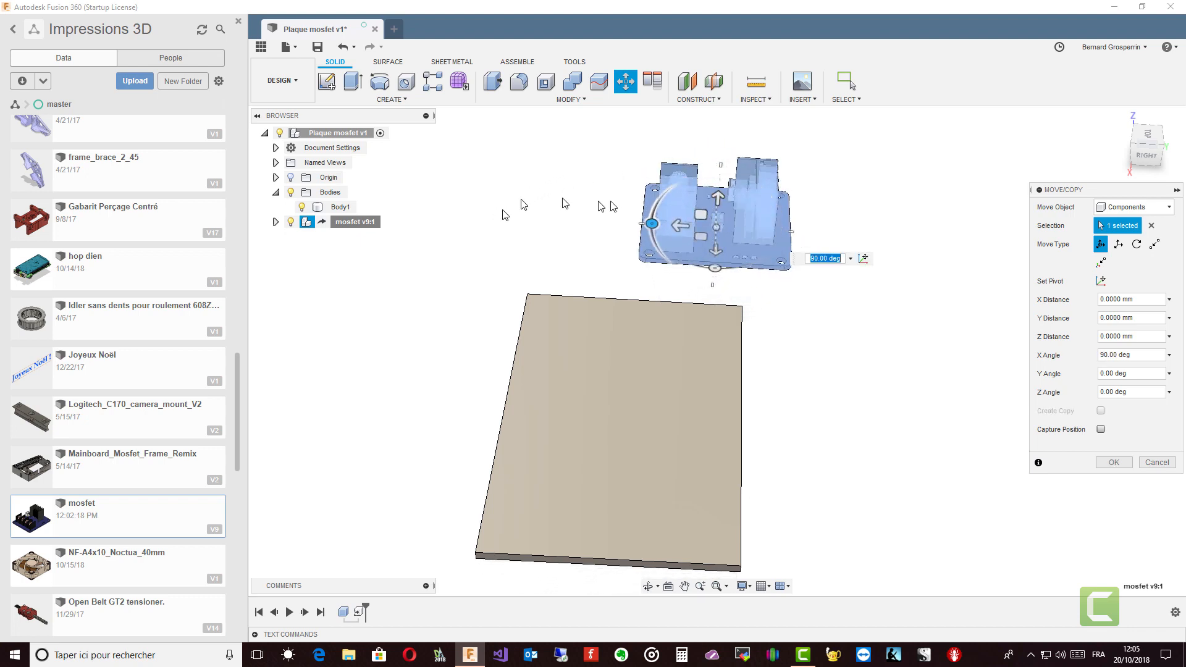
middle_click_drag(744, 201, 435, 333, "shift")
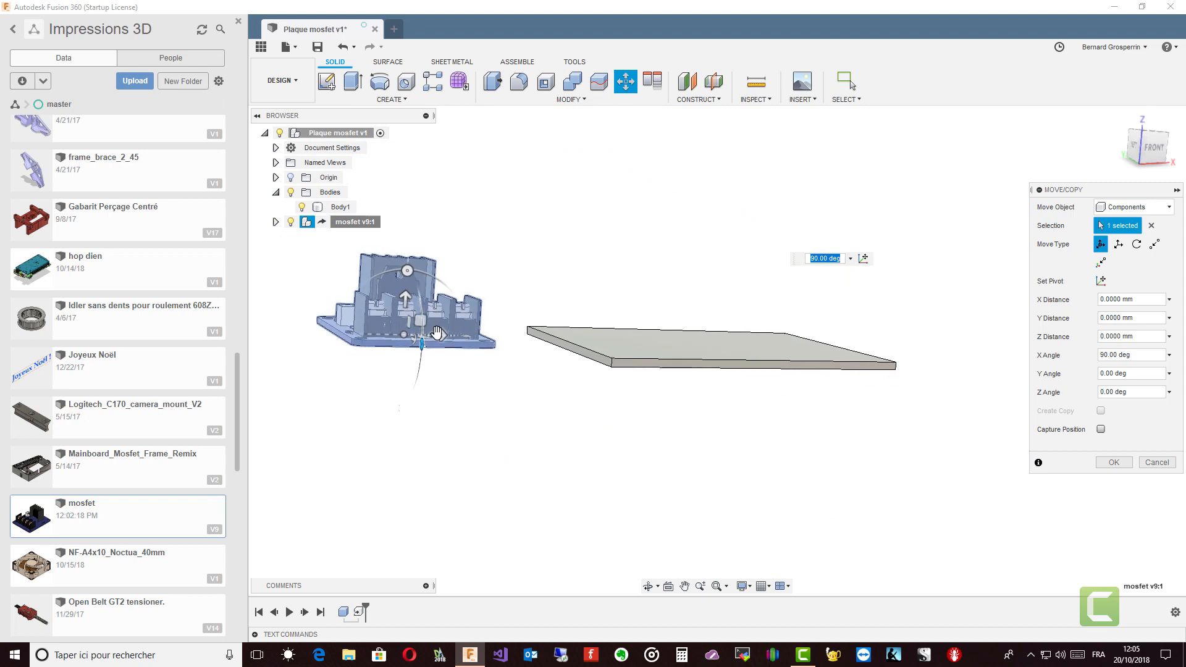
left_click_drag(439, 336, 671, 250)
left_click(1115, 463)
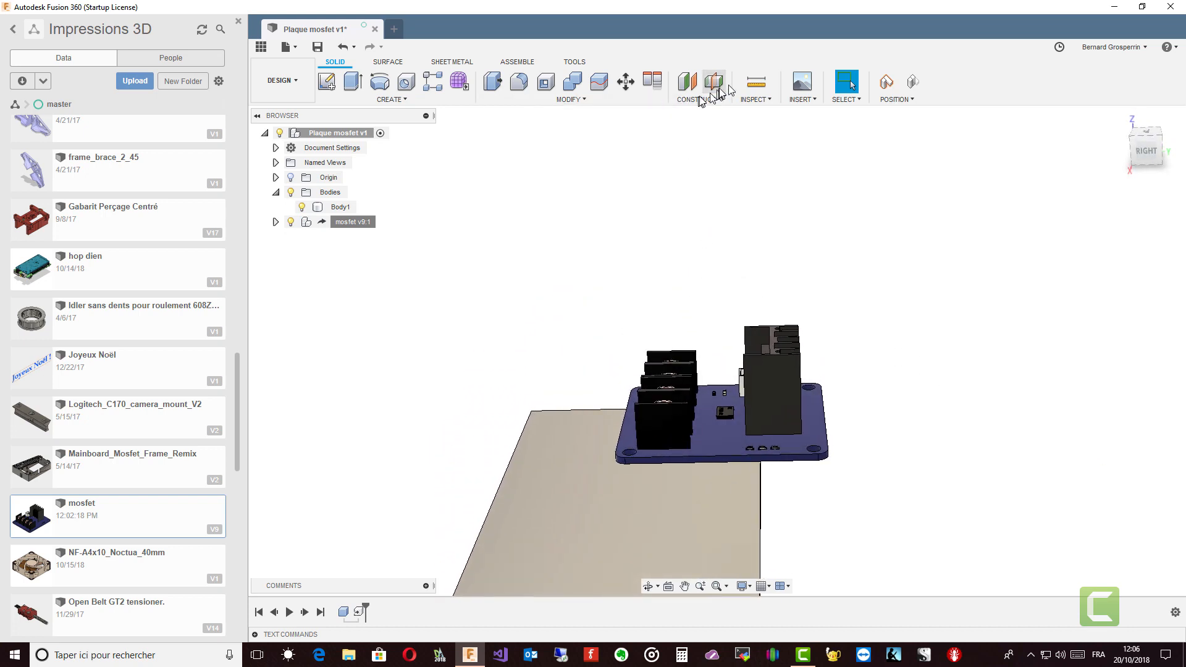
Measure the distance between the heatsink's top face and the circuit board's face.
left_click(764, 82)
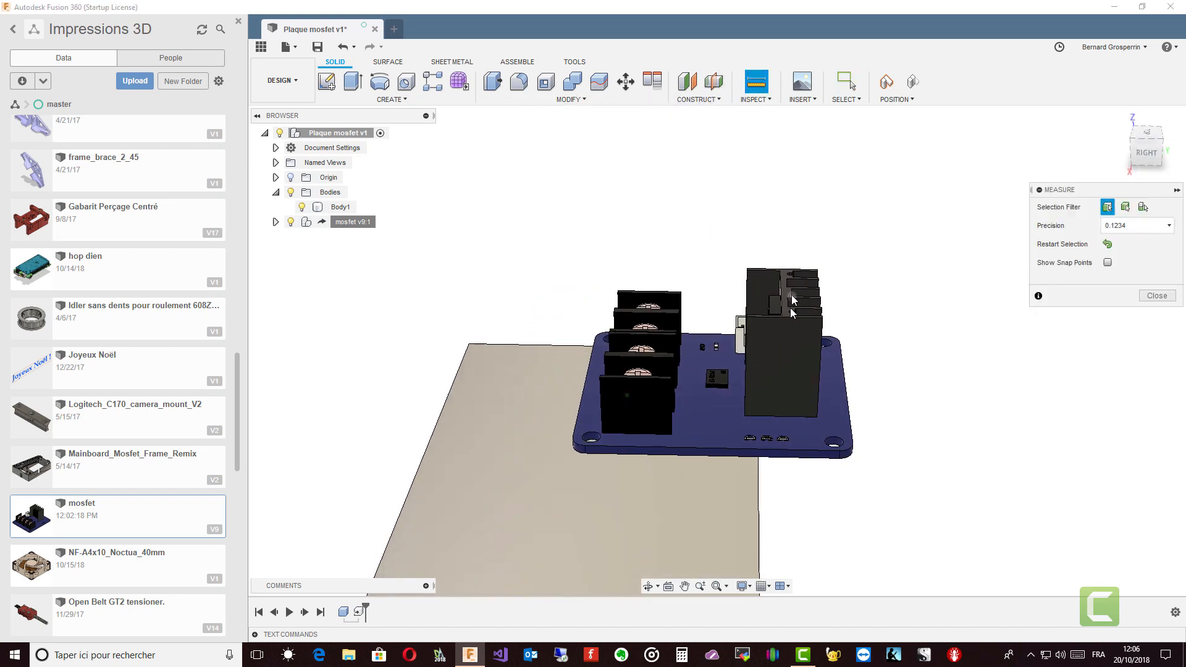
left_click(795, 321)
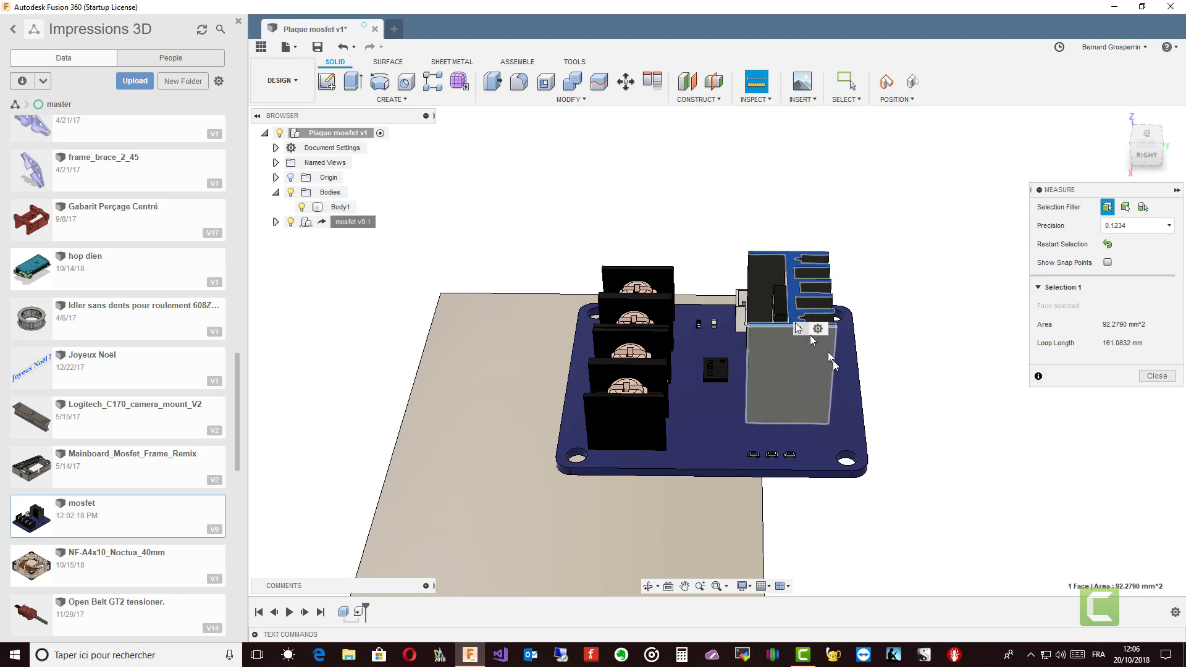
left_click(788, 468)
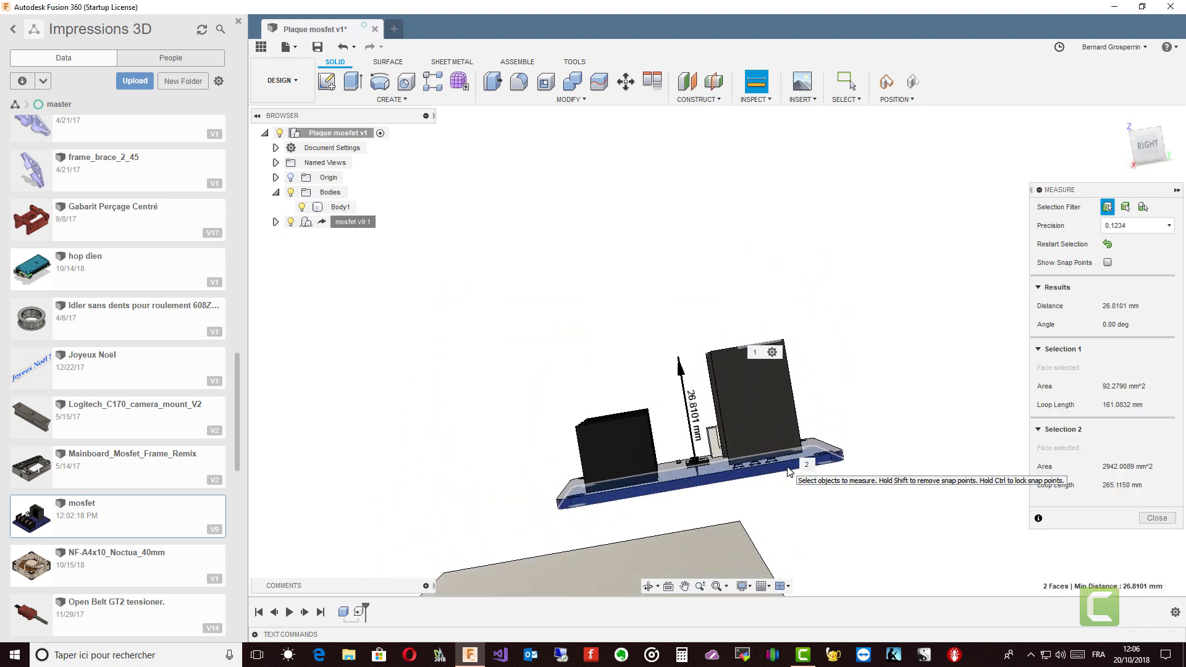
left_click(1151, 515)
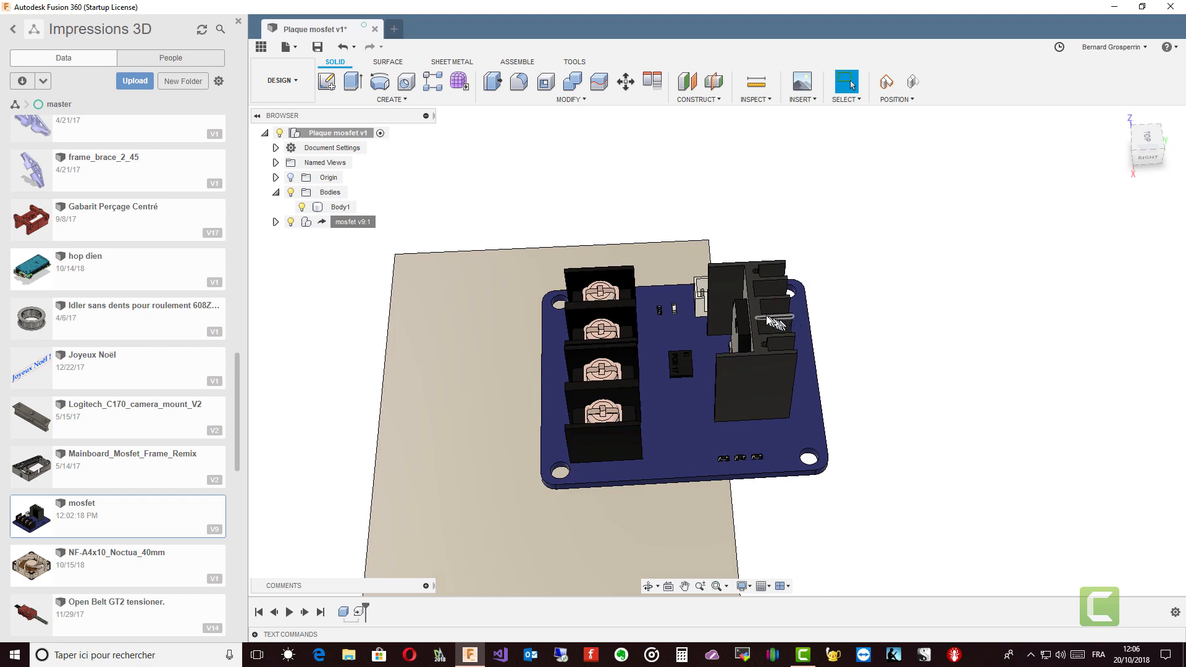
Capture the moved component's position and extrude the heatsink's top face by 3.2 mm, joined to the heatsink.
left_click(762, 315)
right_click(762, 314)
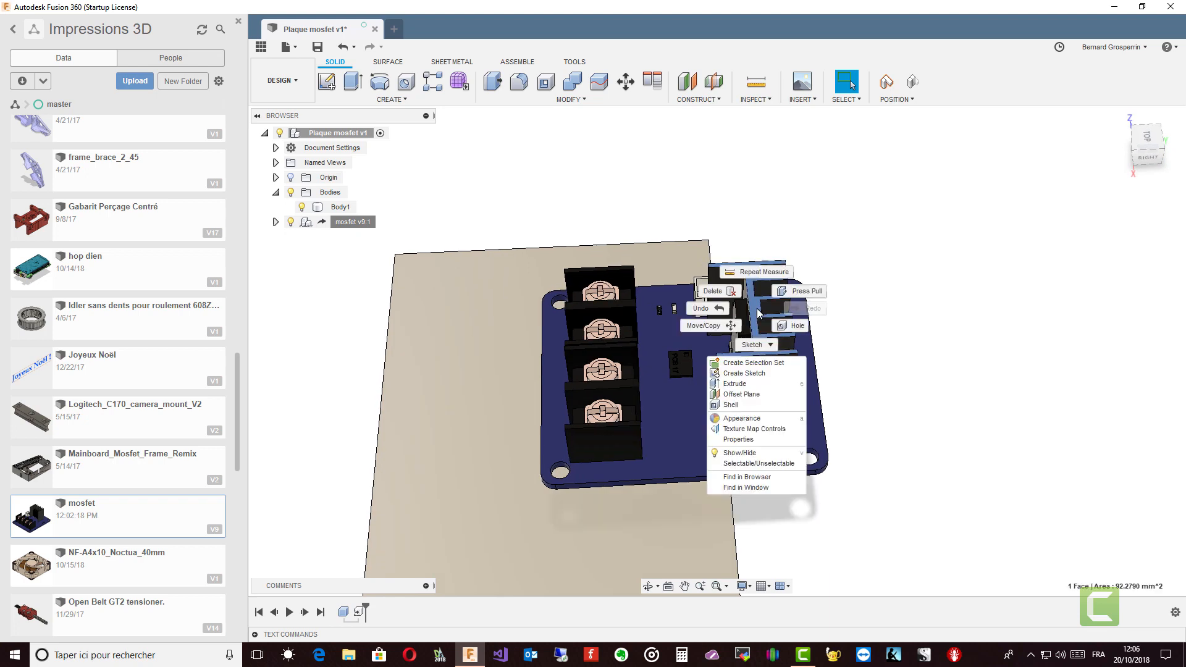
left_click(747, 383)
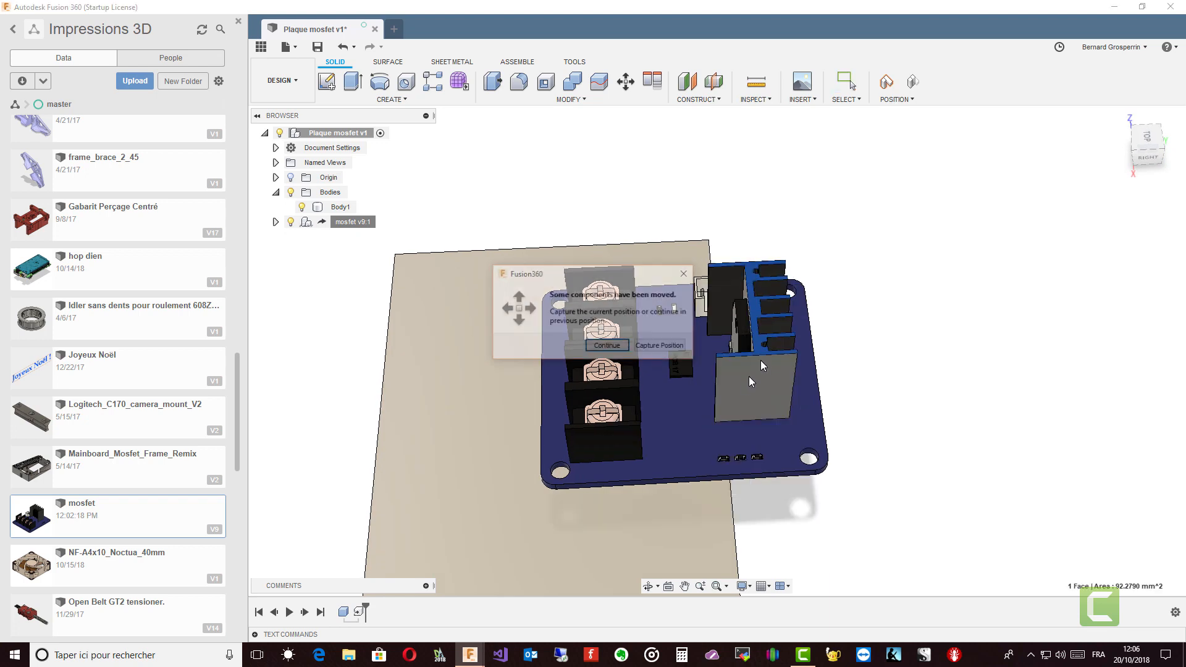
left_click(661, 346)
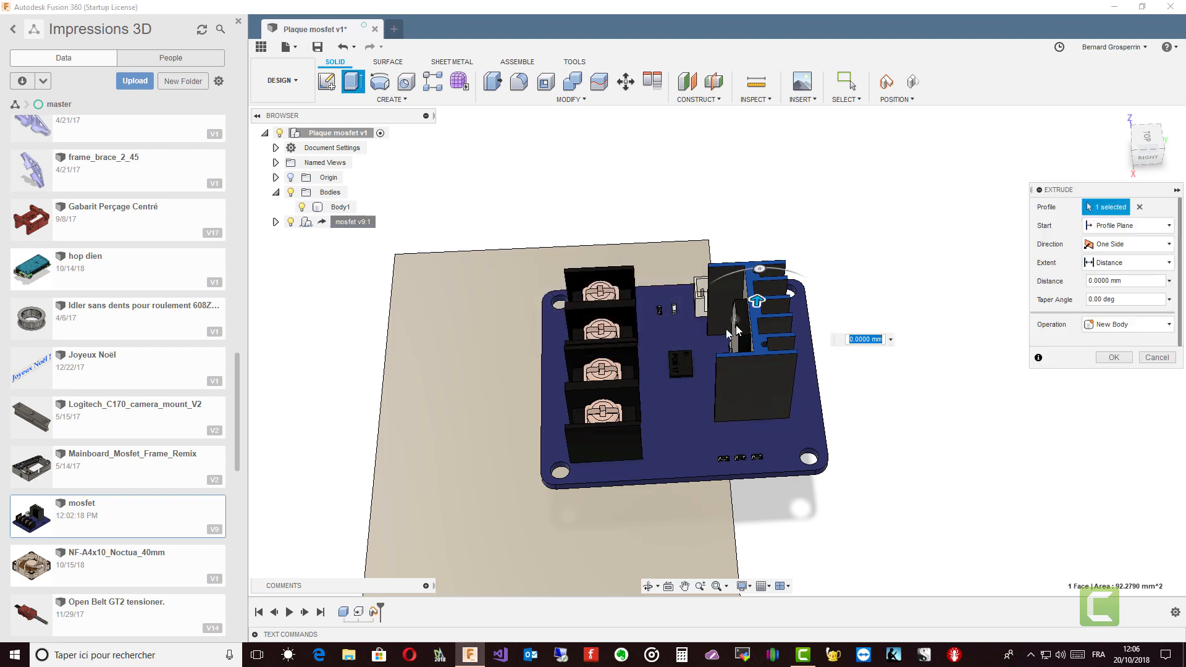
left_click_drag(759, 303, 763, 299)
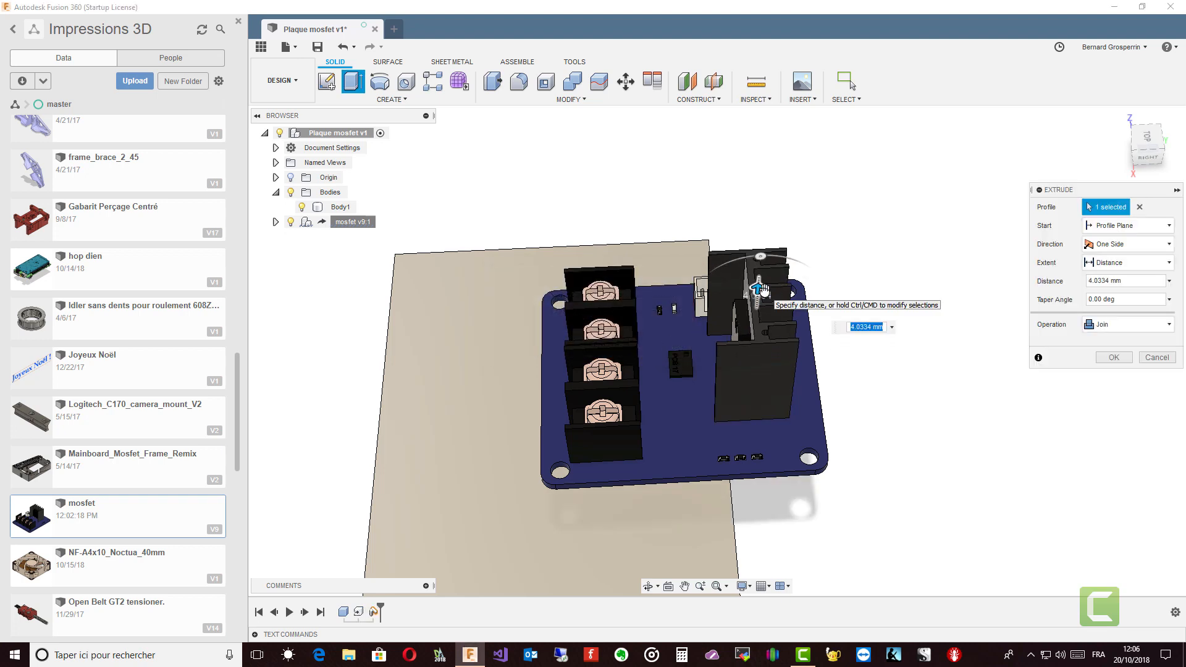
type("3.2")
key("Return")
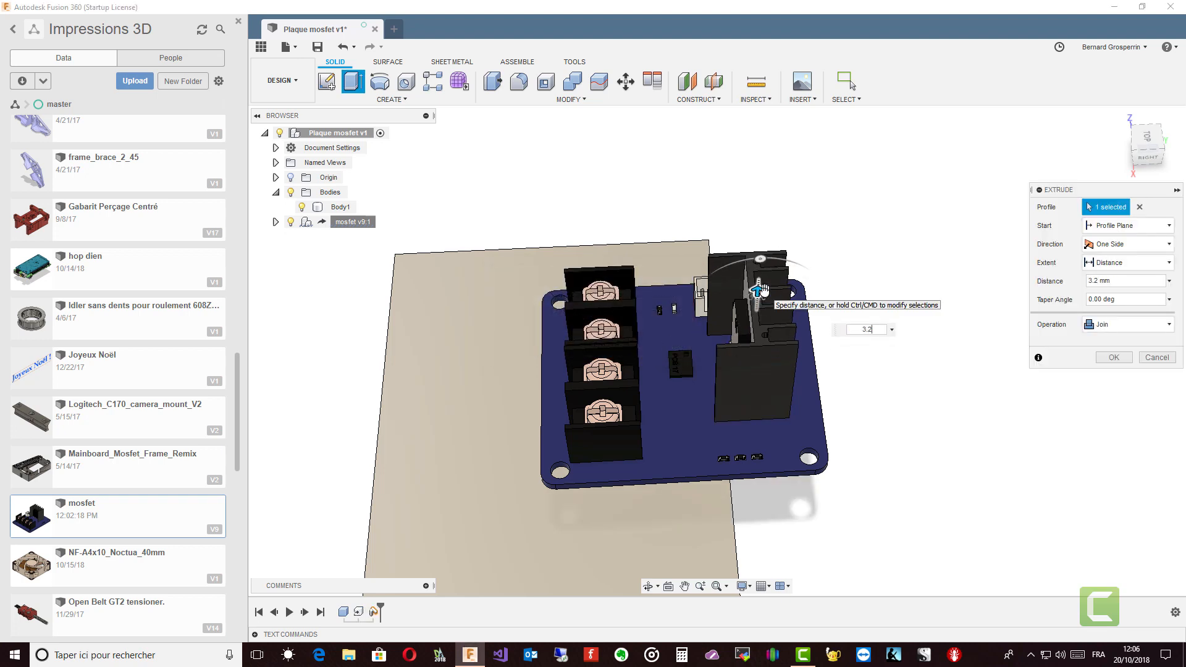
key("Return")
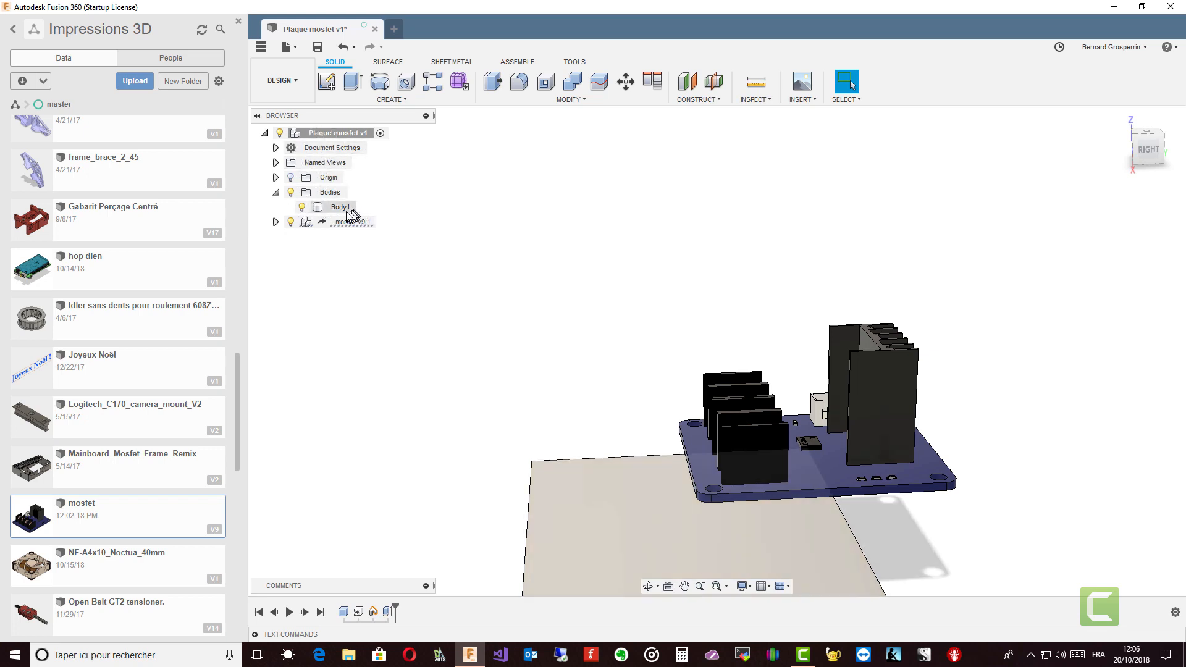
Expand the derived mosfet component's structure and save the design with the version description "derive added 3.2mm".
left_click(275, 223)
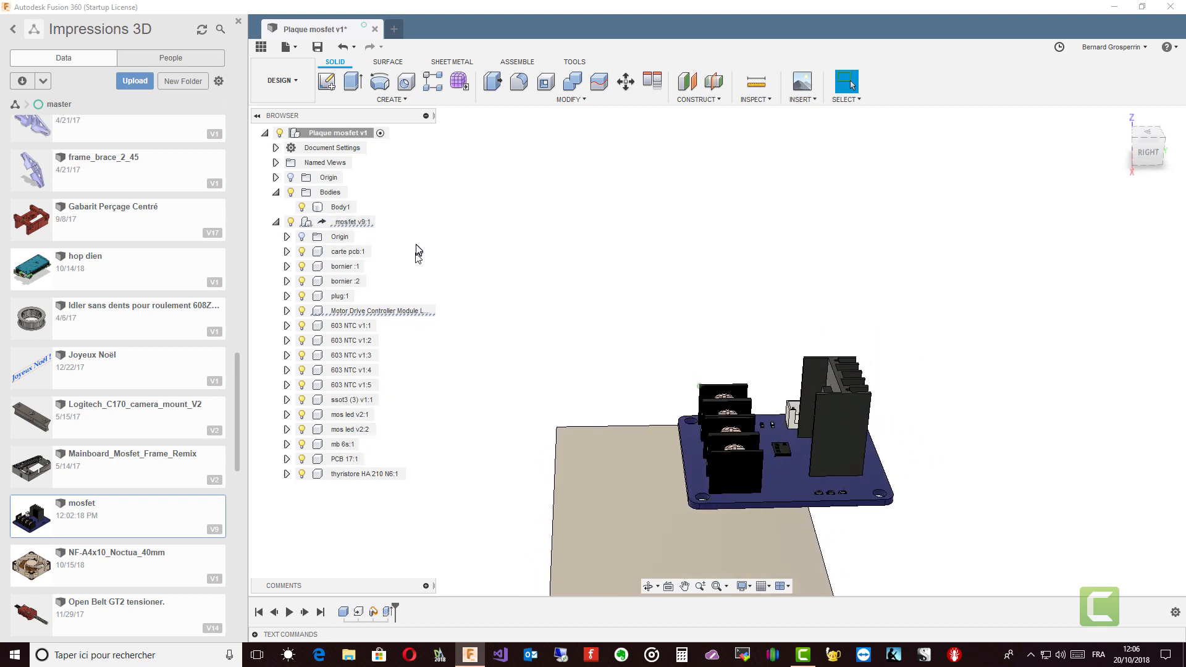
left_click(320, 50)
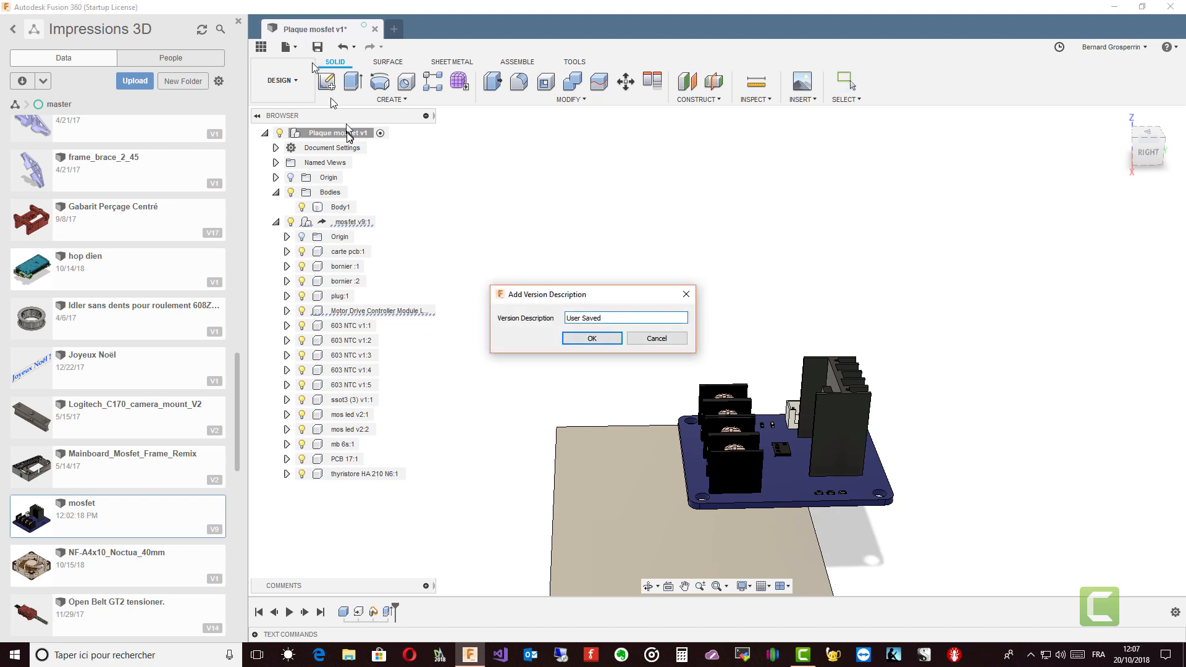
left_click_drag(625, 322, 533, 316)
type("derive added 3.2mm")
left_click(605, 341)
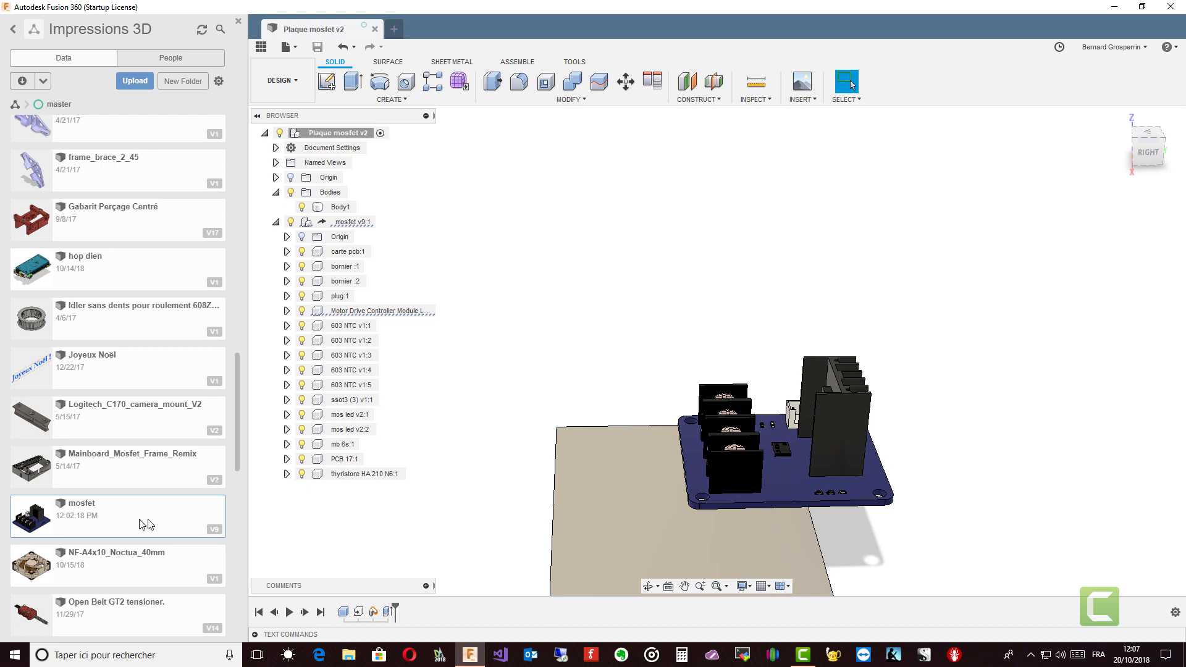
Look through the version history of the mosfet source design in the project.
left_click(218, 530)
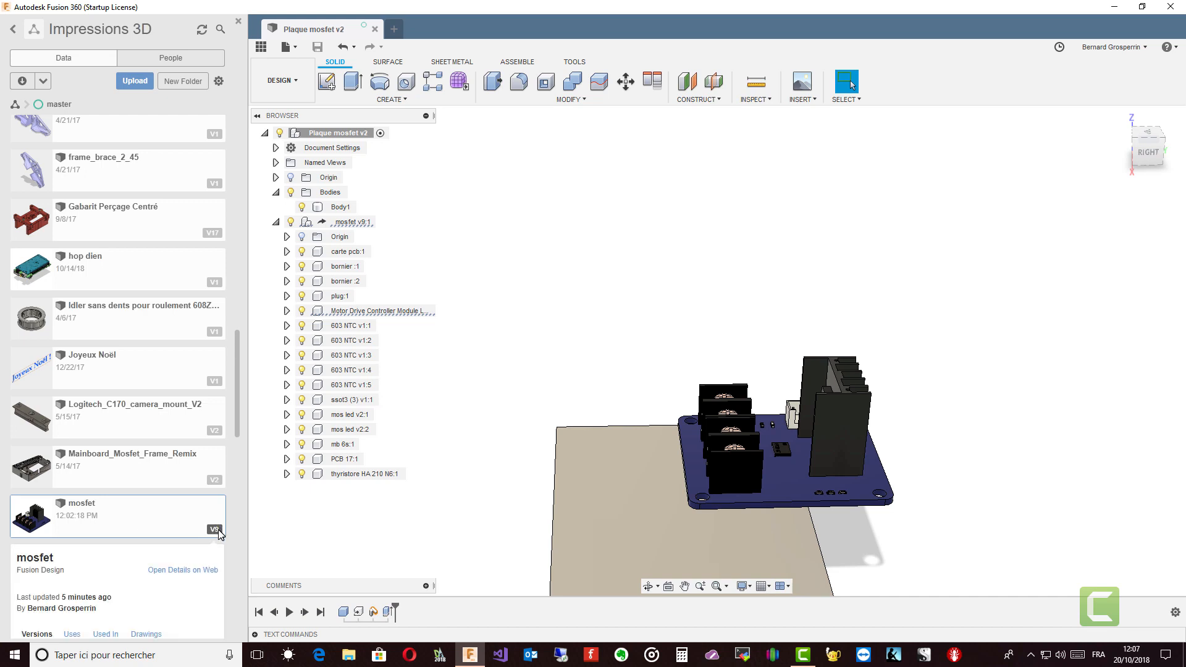
scroll(192, 593, "down", 2)
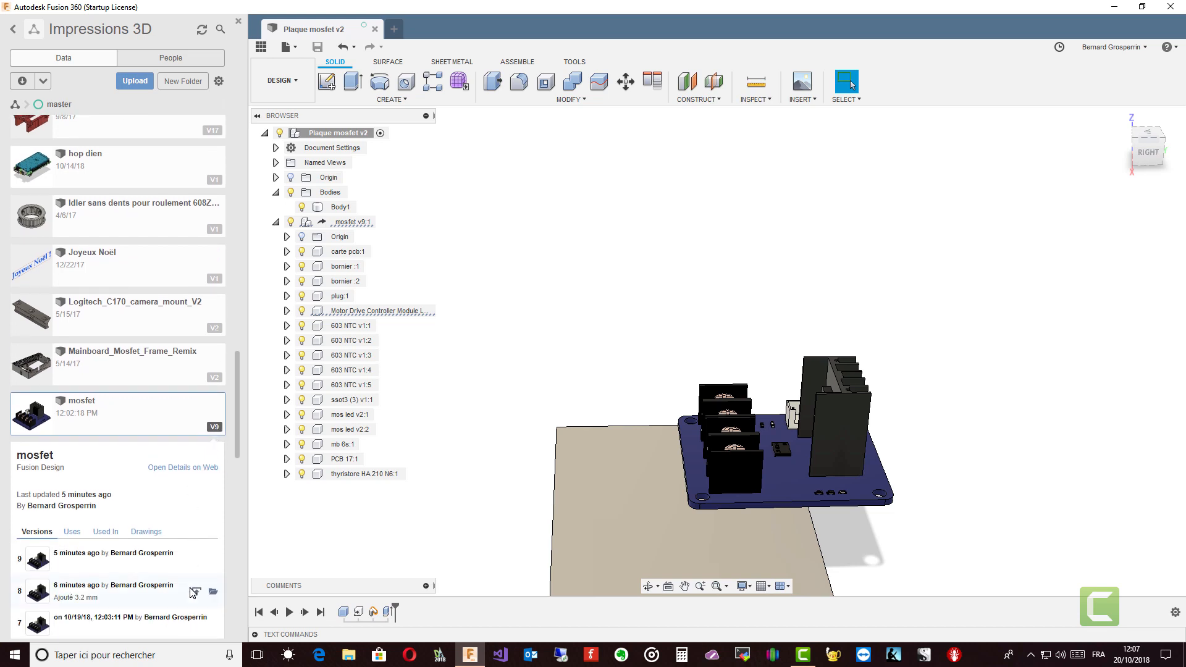
scroll(193, 593, "down", 2)
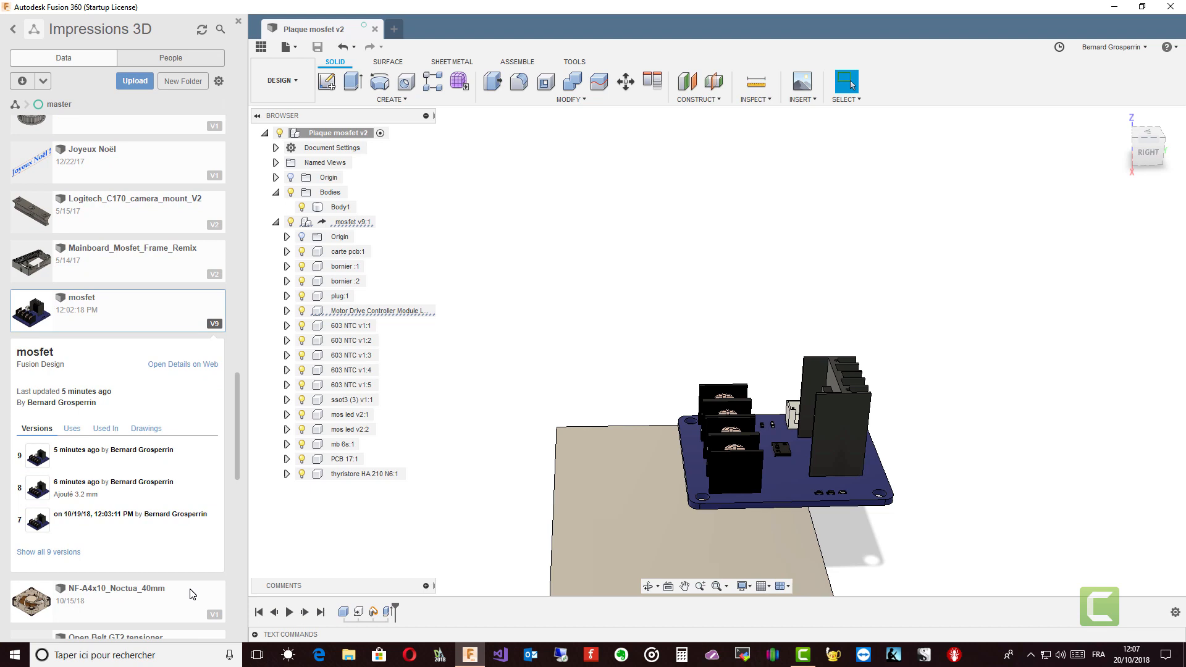
mouse_move(197, 494)
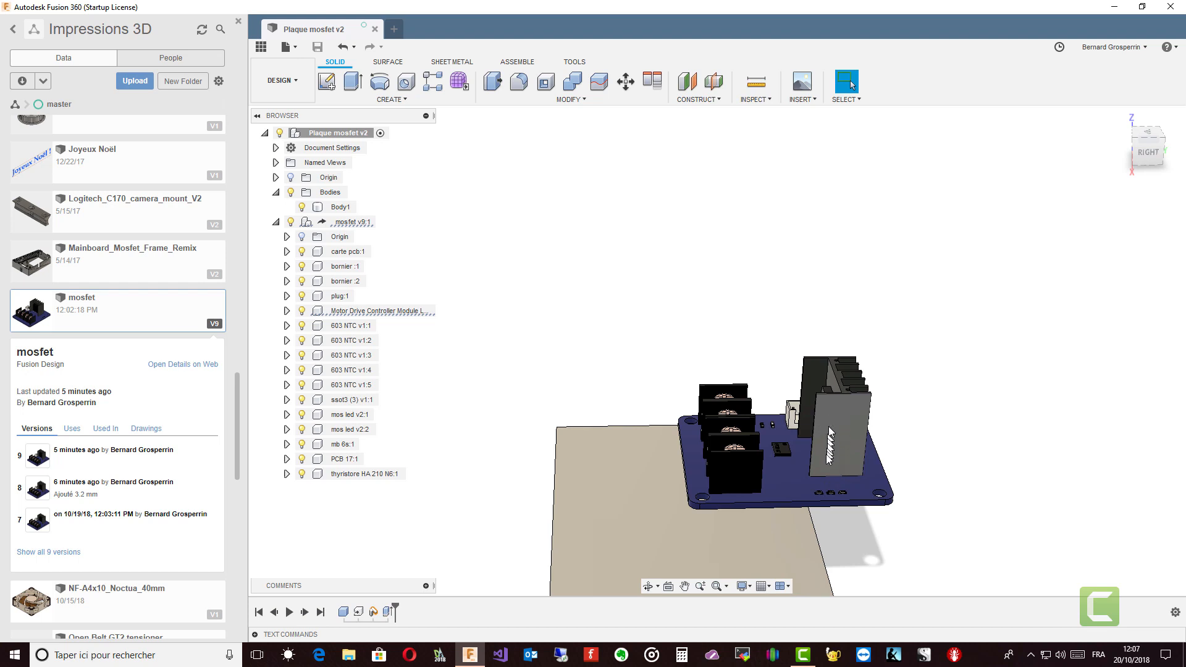
left_click(649, 431)
left_click(640, 408)
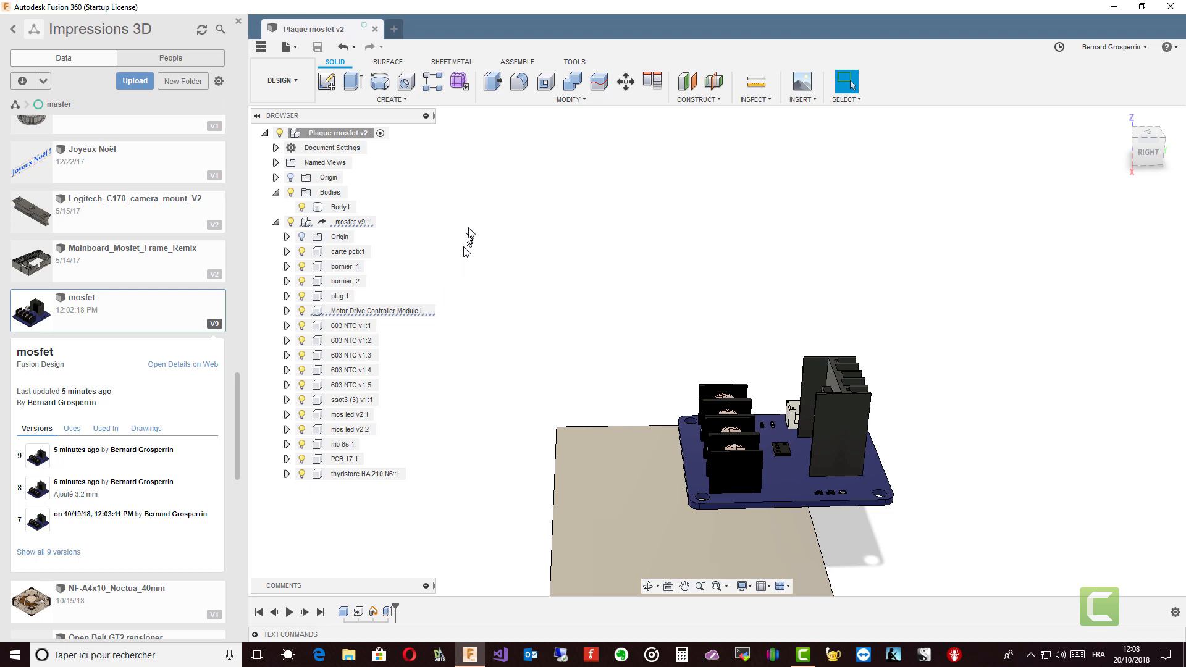
Open the mosfet source design and extrude the circuit board's long side face outward by 20 mm, joined to the board.
right_click(116, 312)
left_click(149, 317)
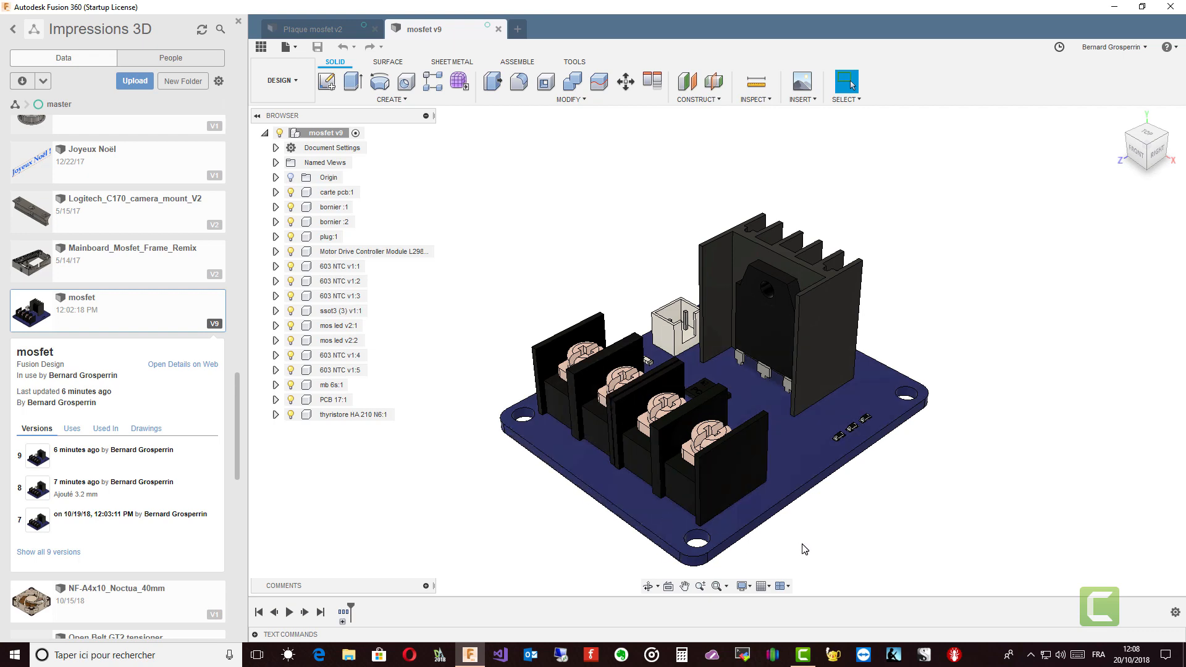
middle_click_drag(826, 553, 703, 423, "shift")
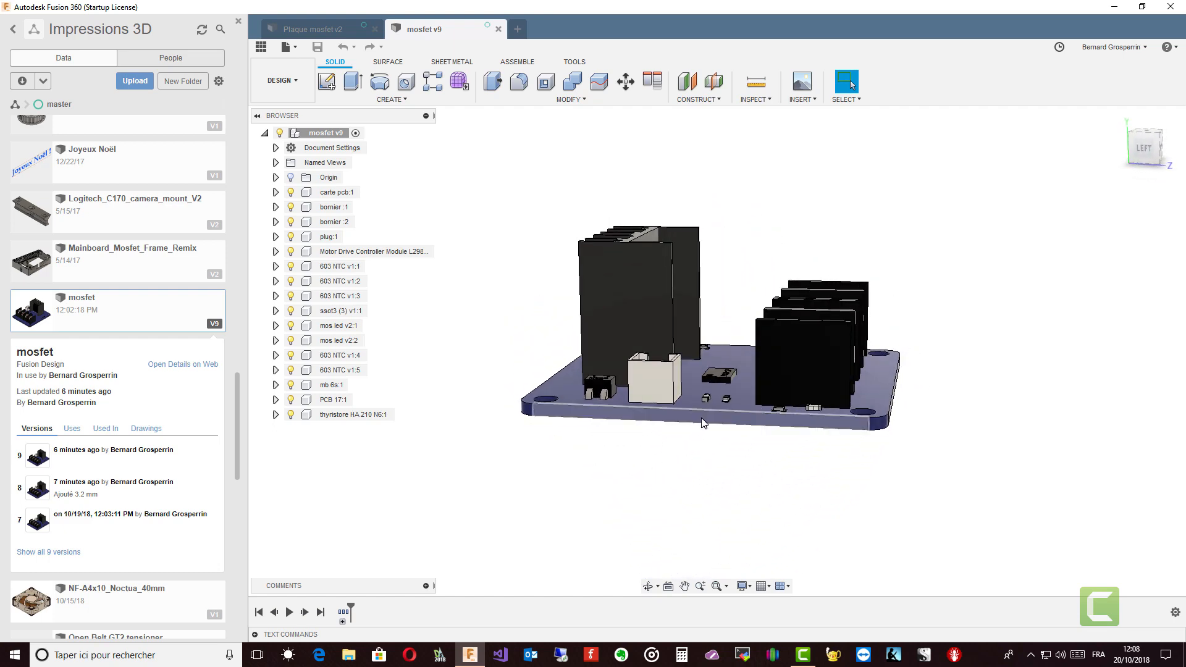
left_click(702, 422)
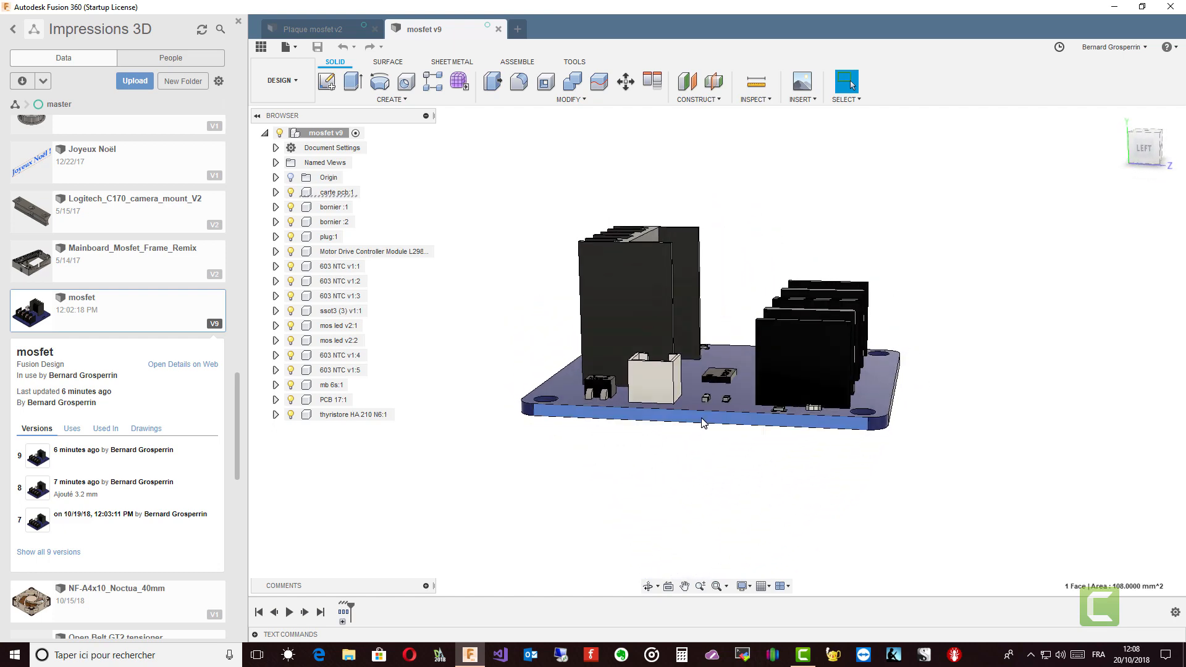
right_click(702, 422)
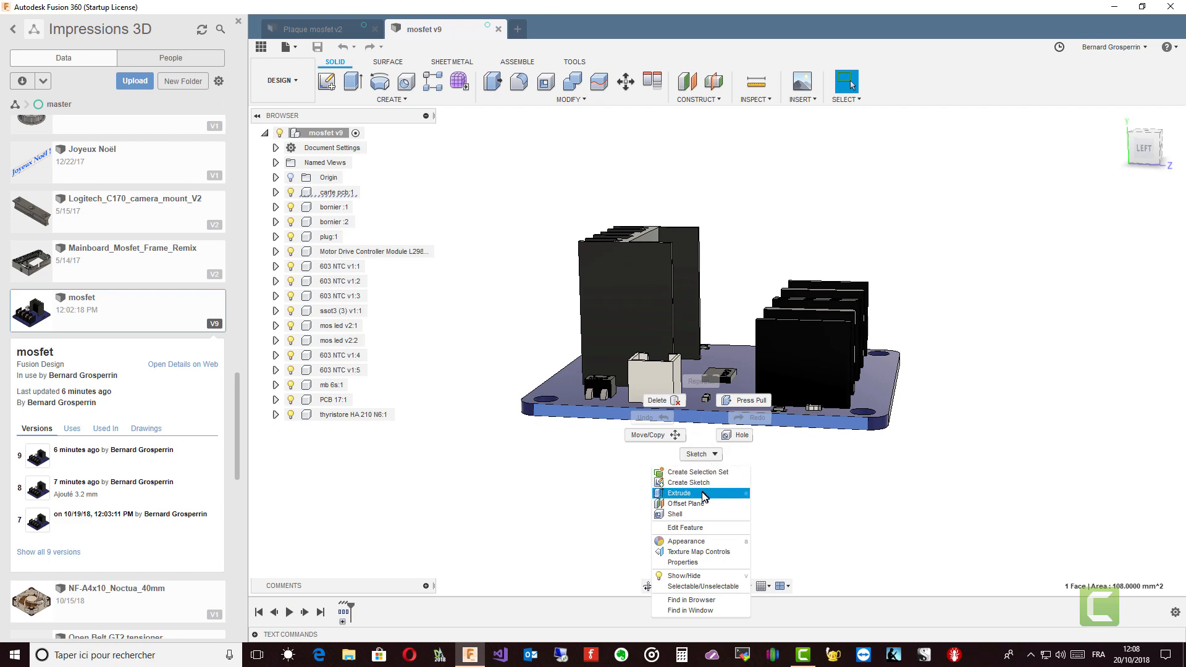
left_click(703, 496)
middle_click_drag(703, 496, 590, 412, "shift")
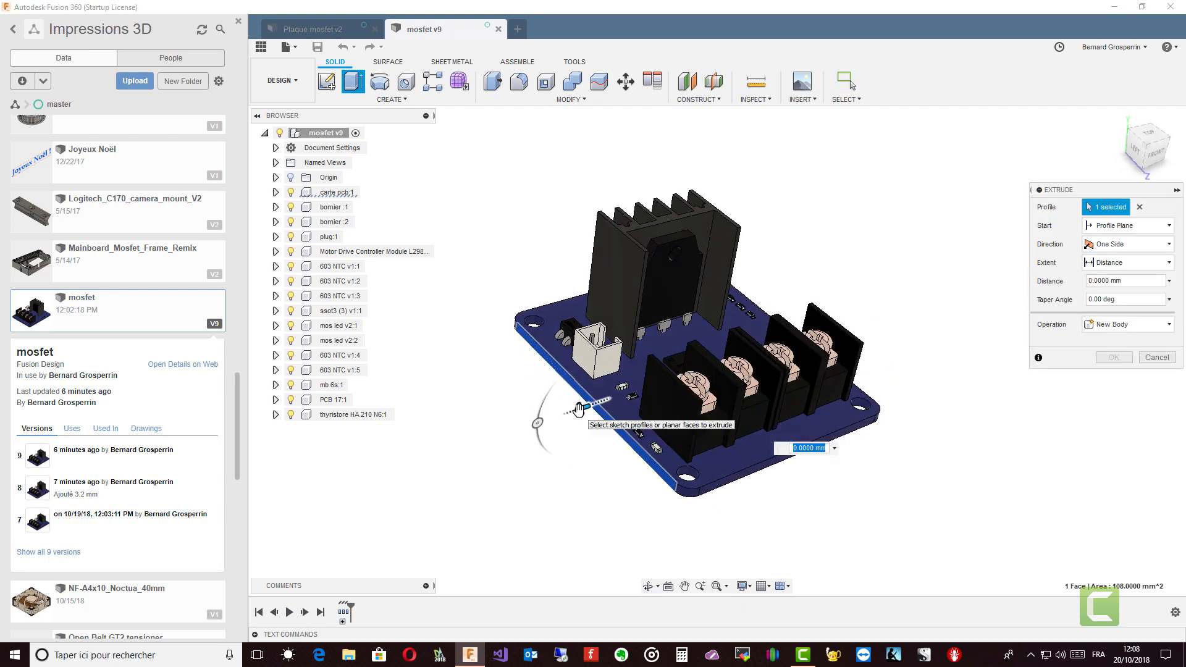
left_click_drag(579, 409, 525, 427)
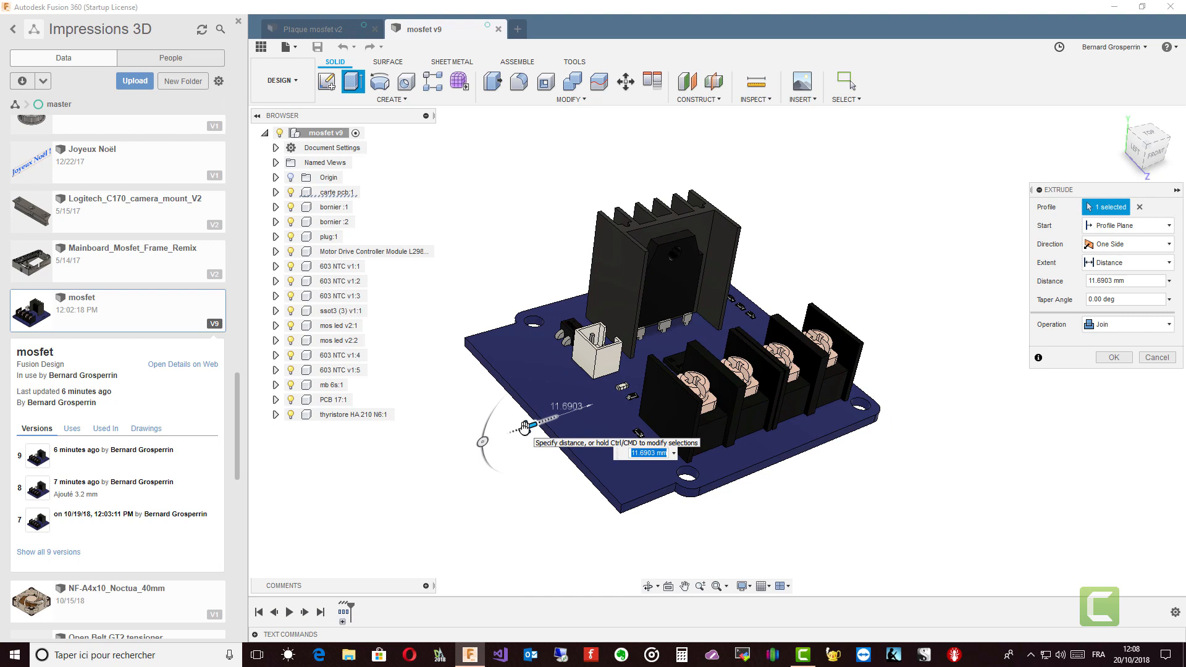
type("20")
key("Return")
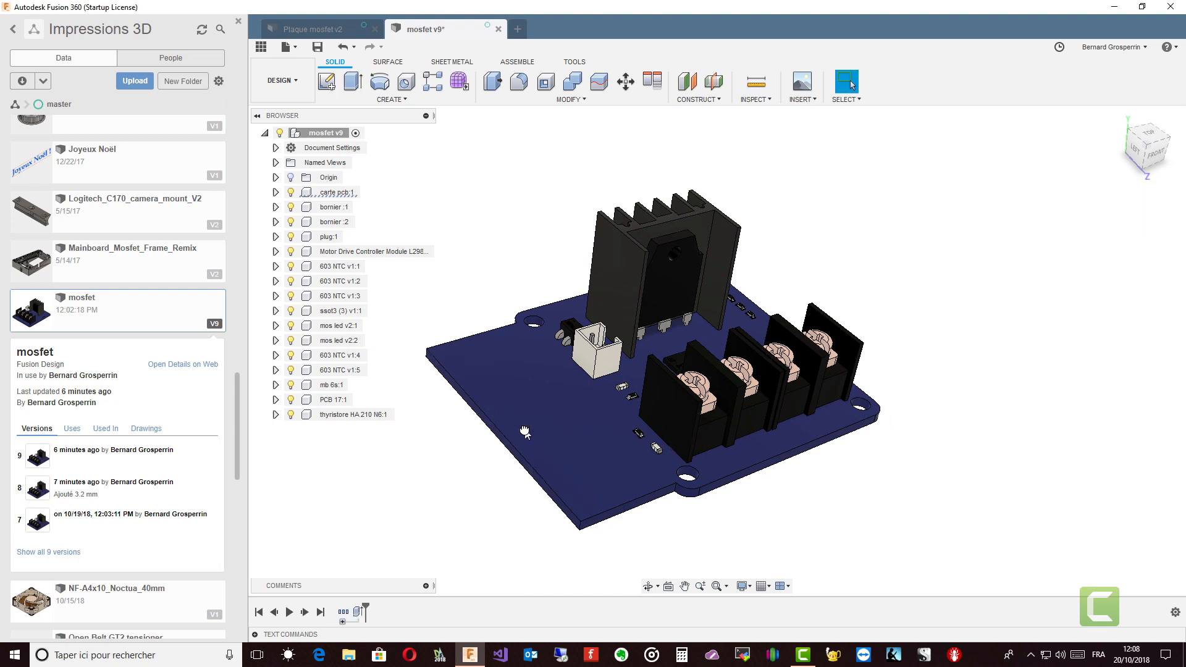
Save the widened mosfet source design as a new version and close it.
scroll(587, 433, "down", 4)
middle_click_drag(587, 433, 583, 358, "shift")
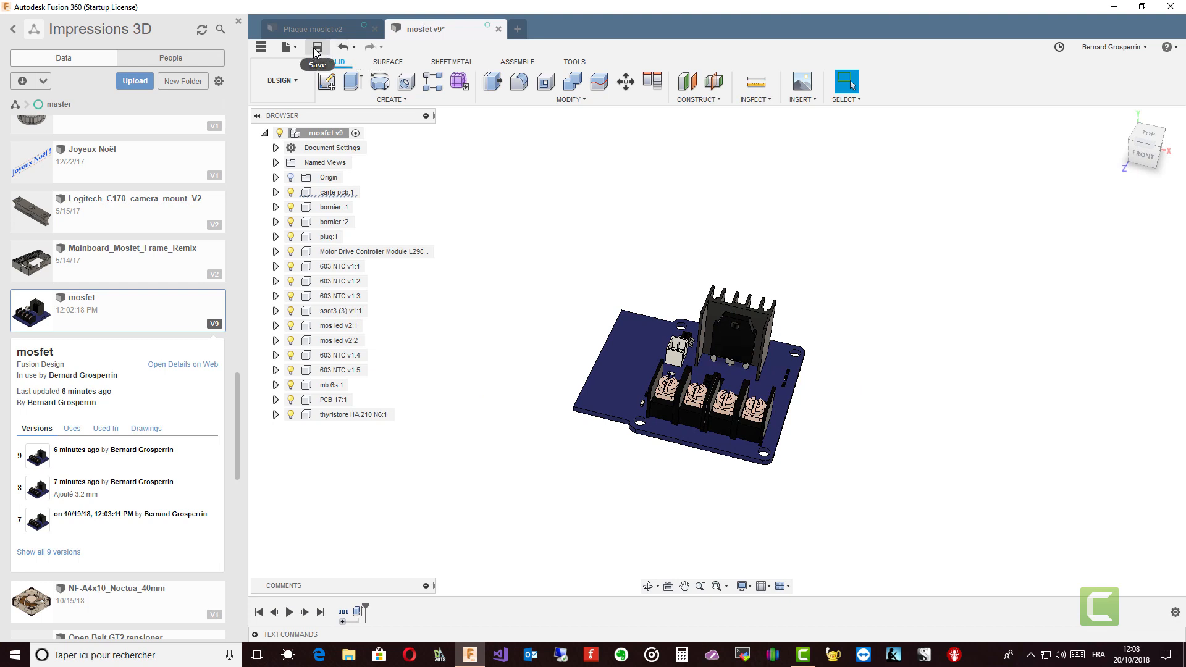
left_click(499, 29)
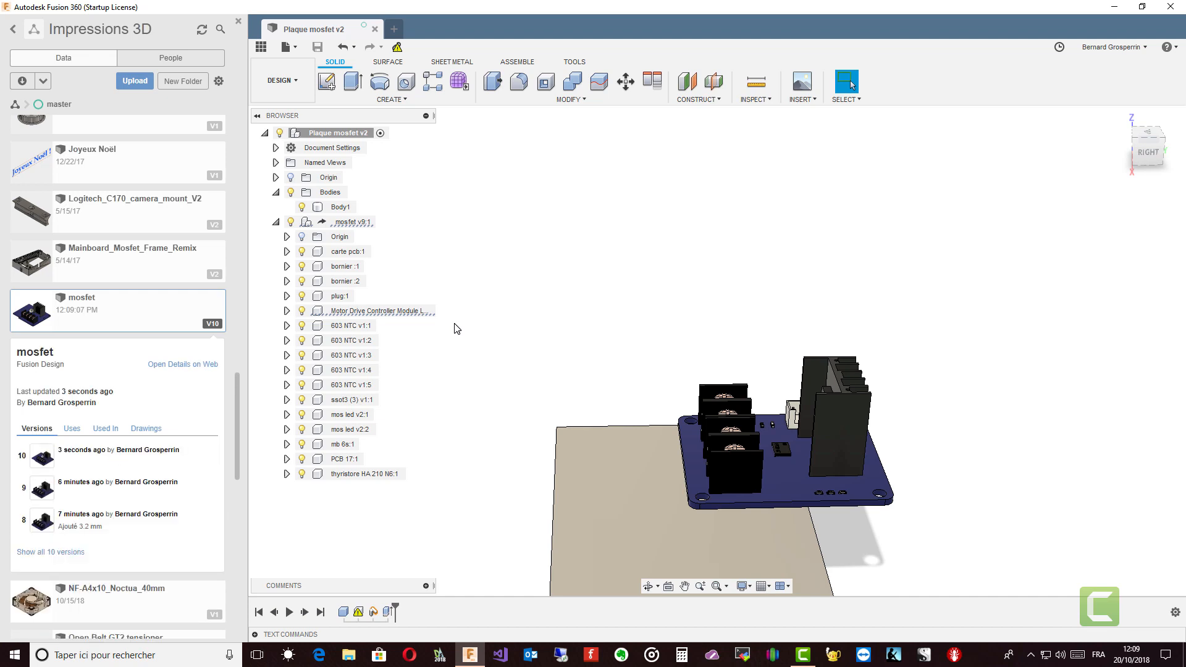
Update the derived mosfet component in the Plaque mosfet design to the latest source version.
middle_click_drag(457, 328, 511, 252, "shift")
scroll(511, 251, "down", 3)
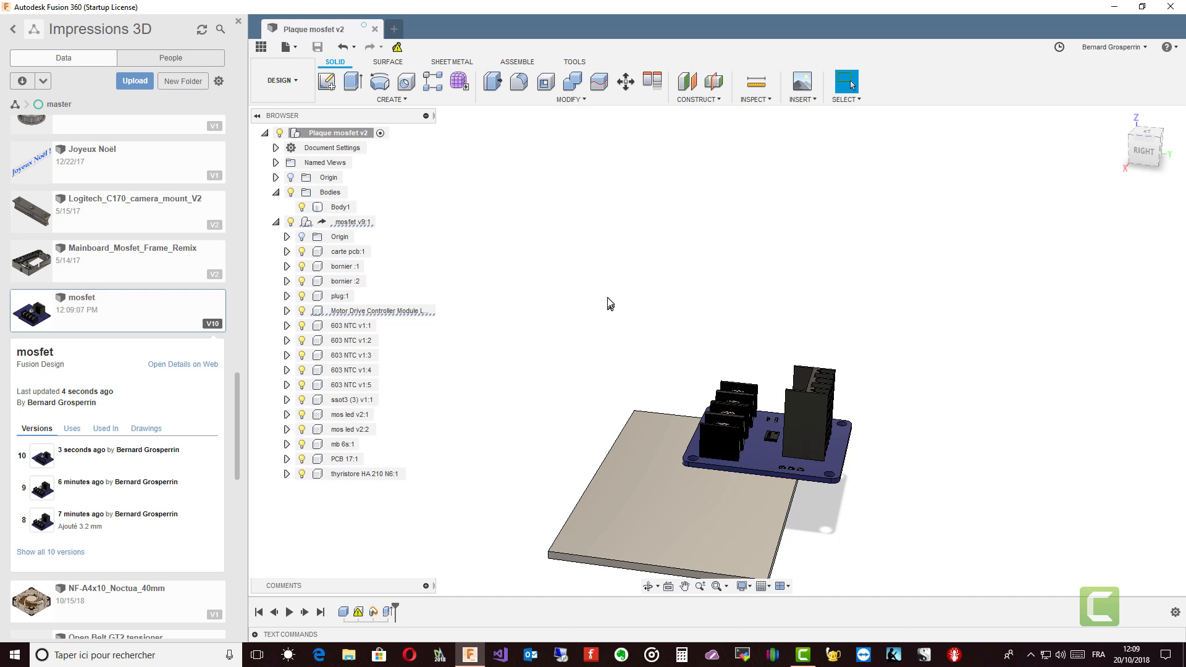
left_click(396, 52)
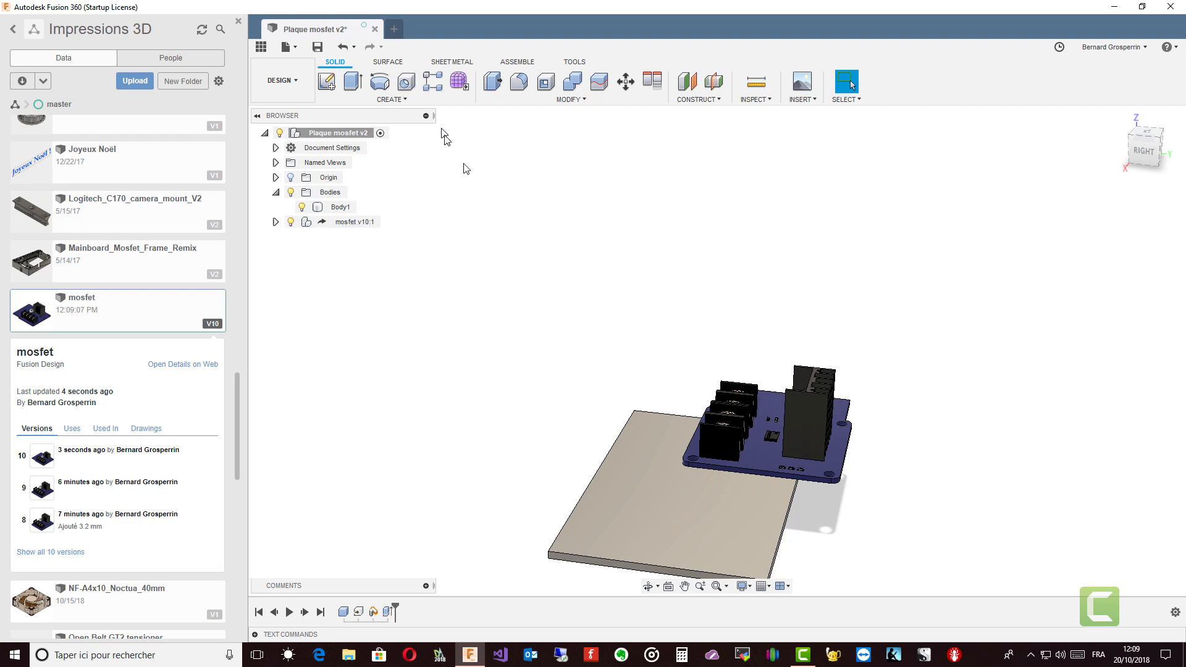
middle_click_drag(742, 450, 784, 147, "shift")
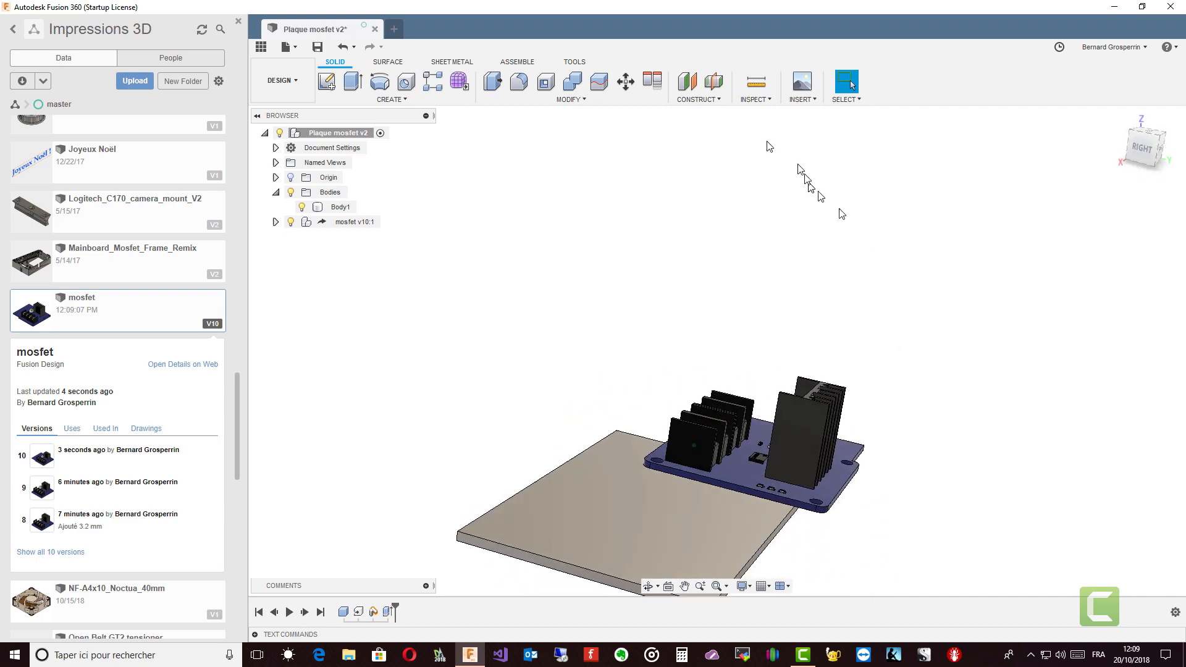
Measure the distance from the heatsink's top face to the circuit board in the updated derived component.
left_click(757, 84)
middle_click_drag(794, 192, 848, 419, "shift")
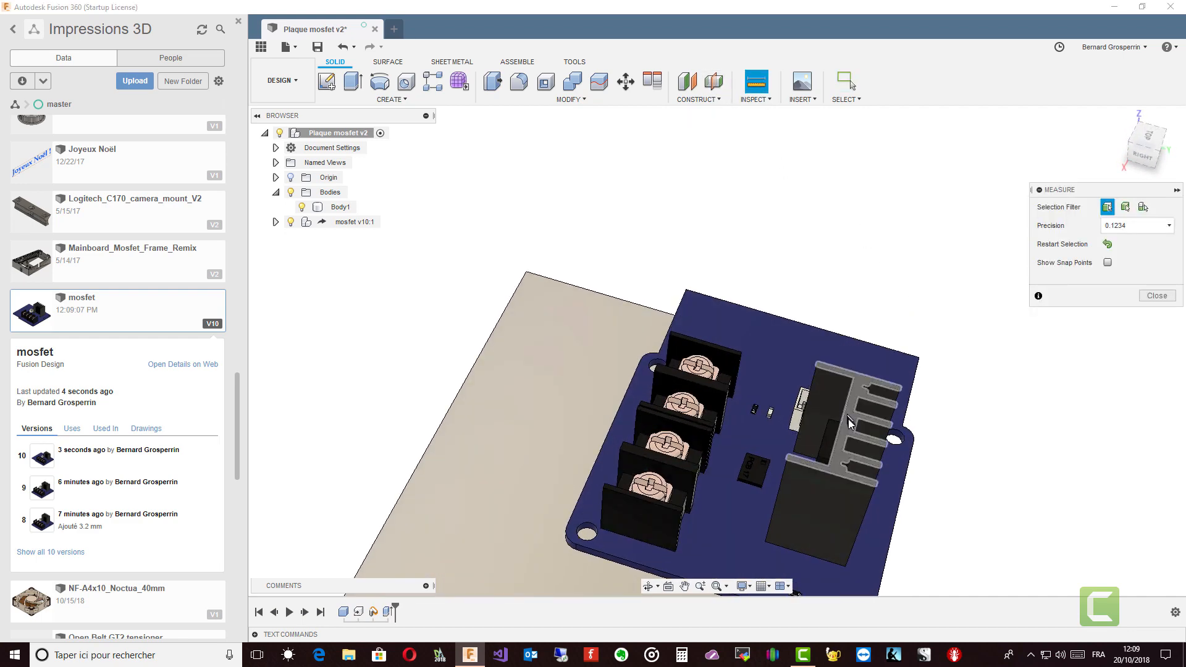
left_click(848, 420)
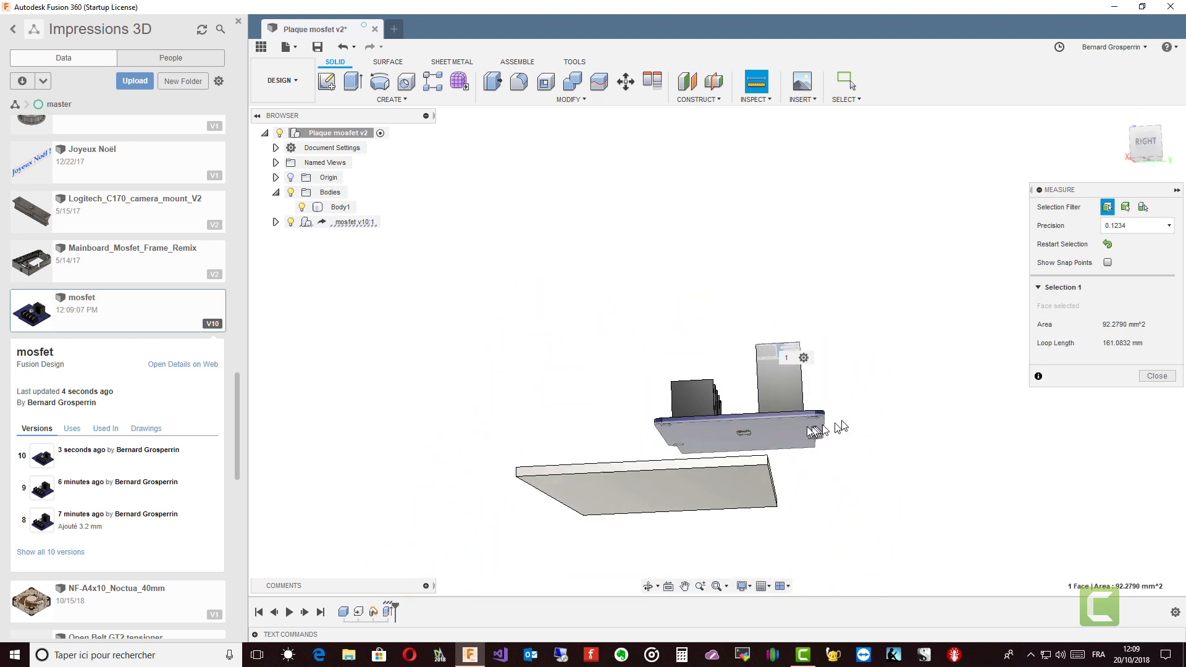
left_click(788, 430)
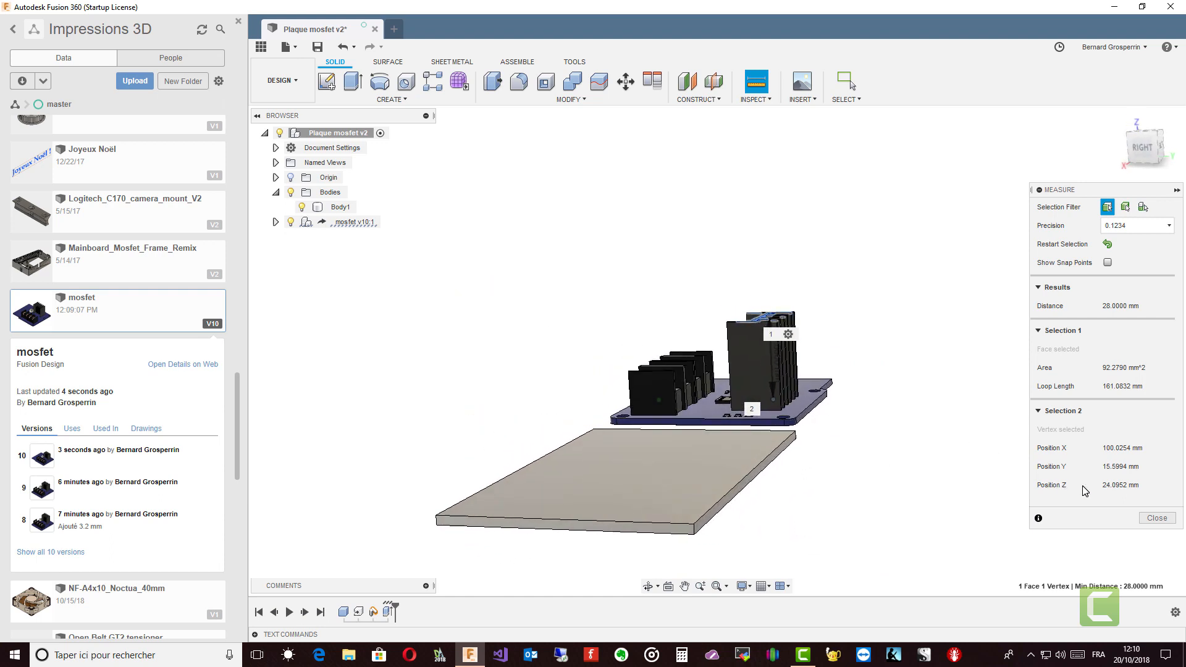
left_click(1156, 519)
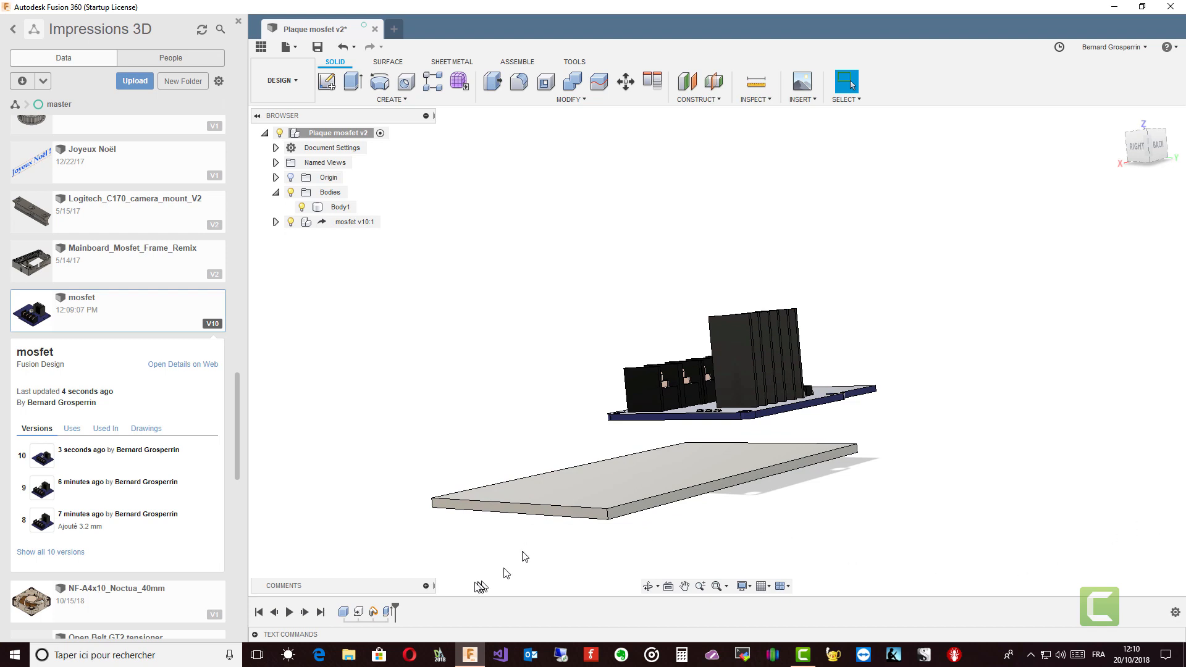
Reopen the local heatsink extrusion for editing and accept its settings to recompute it.
right_click(389, 612)
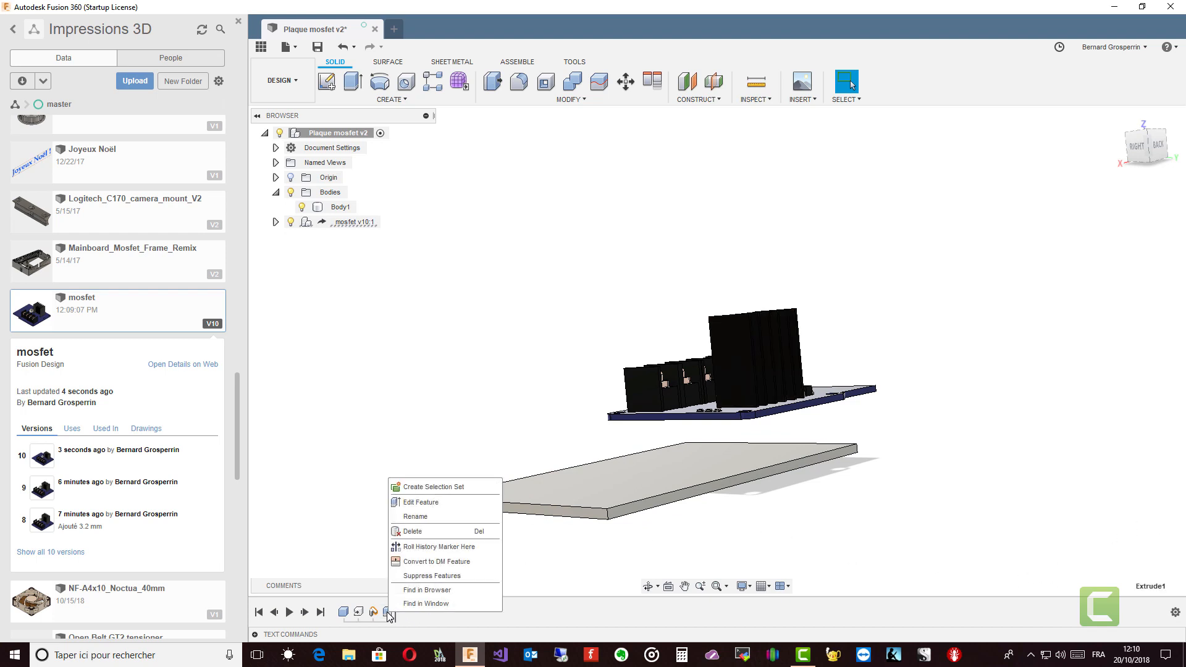
left_click(421, 502)
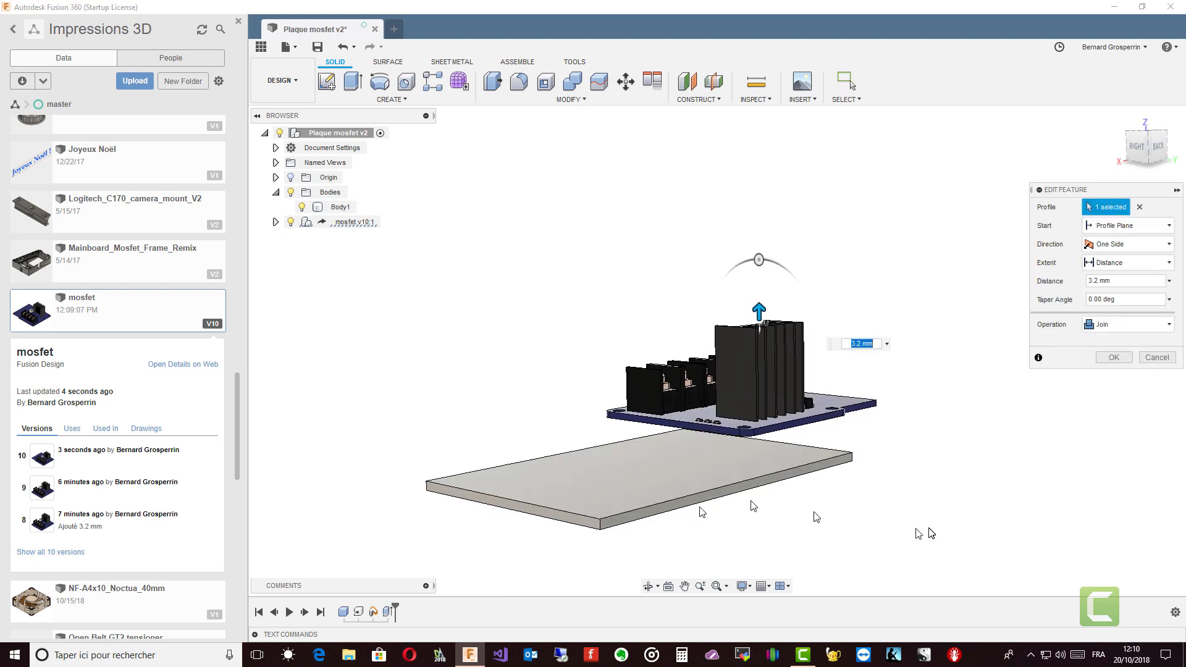
left_click(1113, 358)
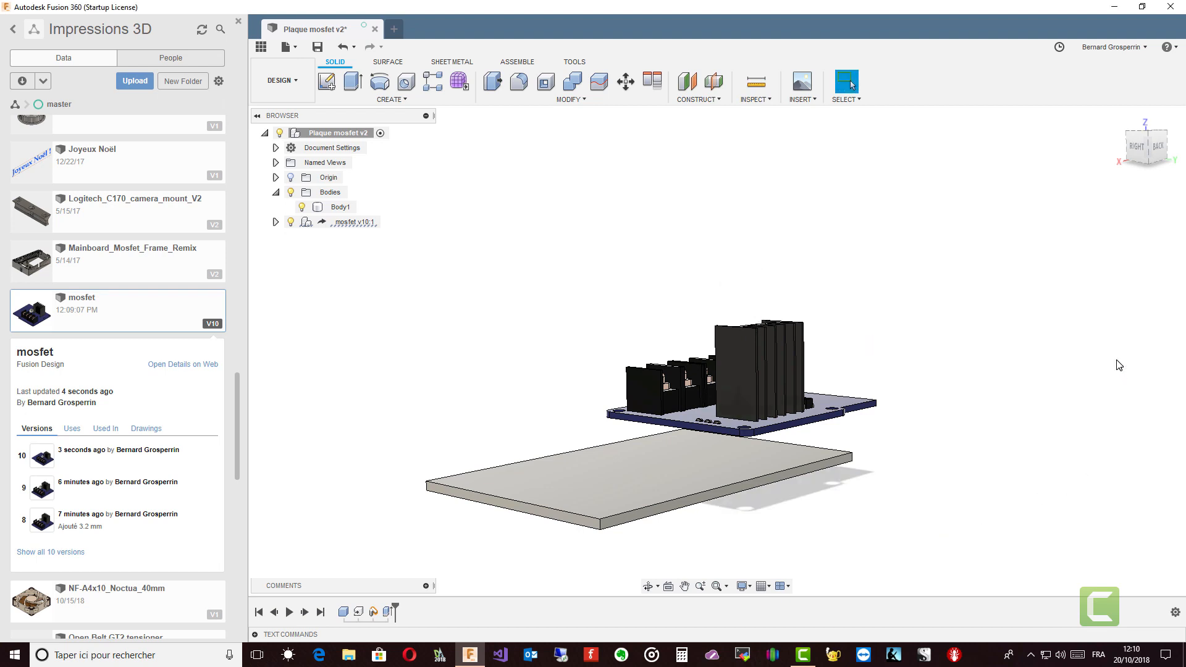
Measure the distance from the heatsink's top face to the underside of the circuit board.
middle_click_drag(778, 295, 792, 398, "shift")
left_click(757, 80)
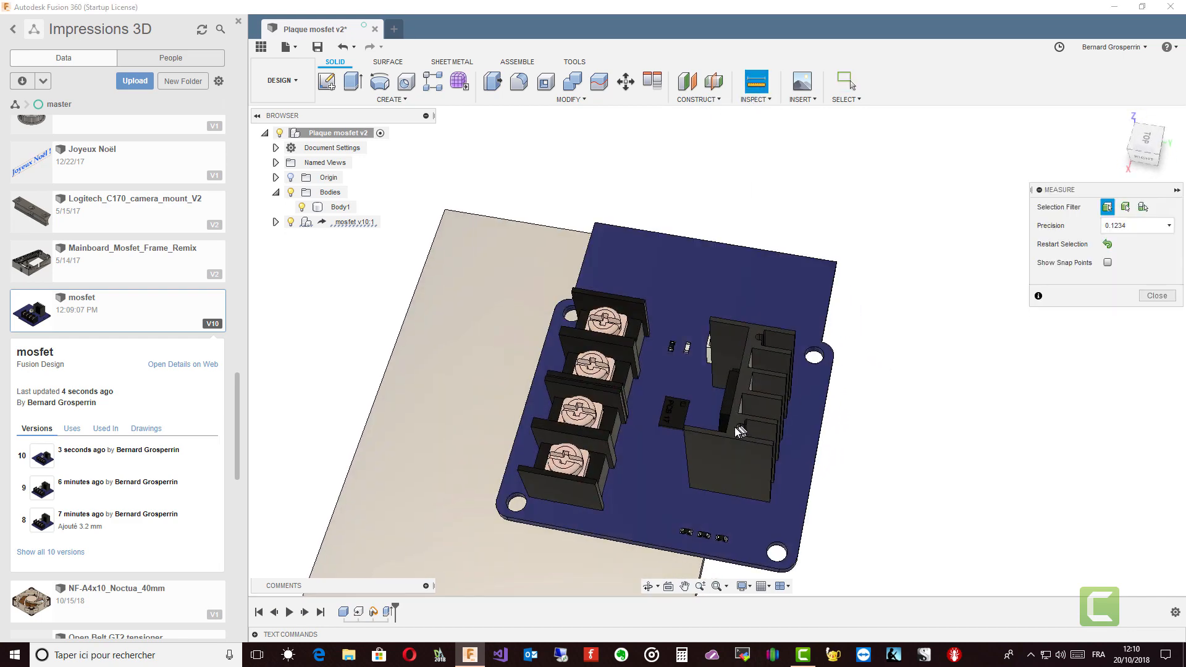
left_click(732, 431)
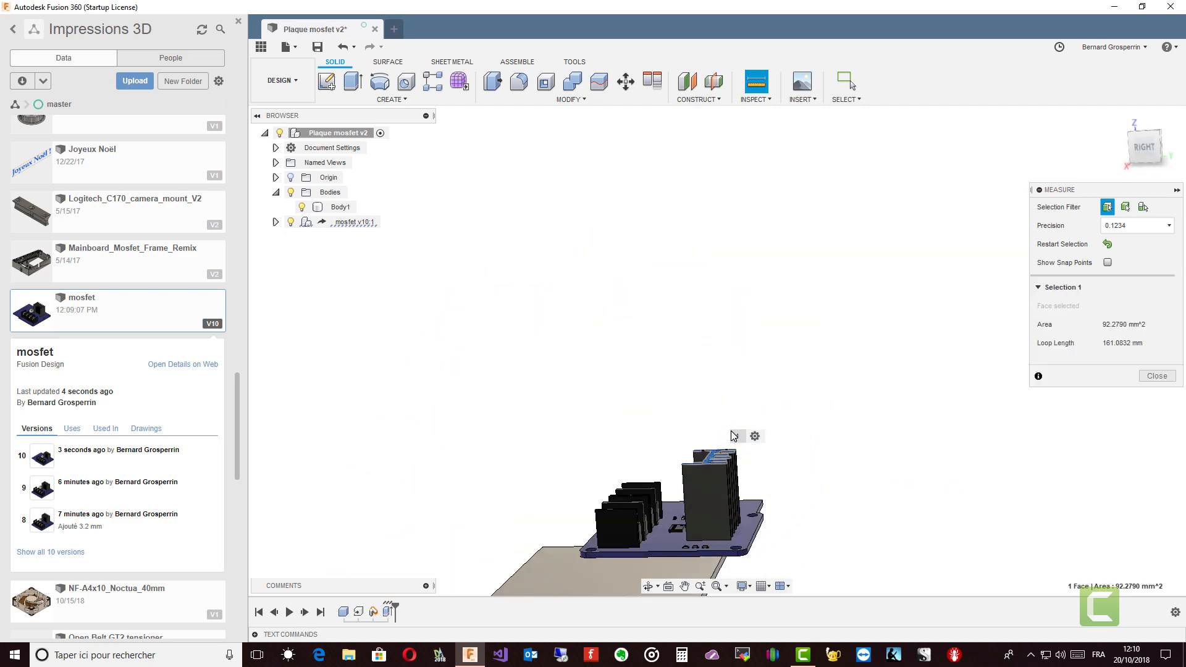
middle_click_drag(734, 437, 717, 458, "shift")
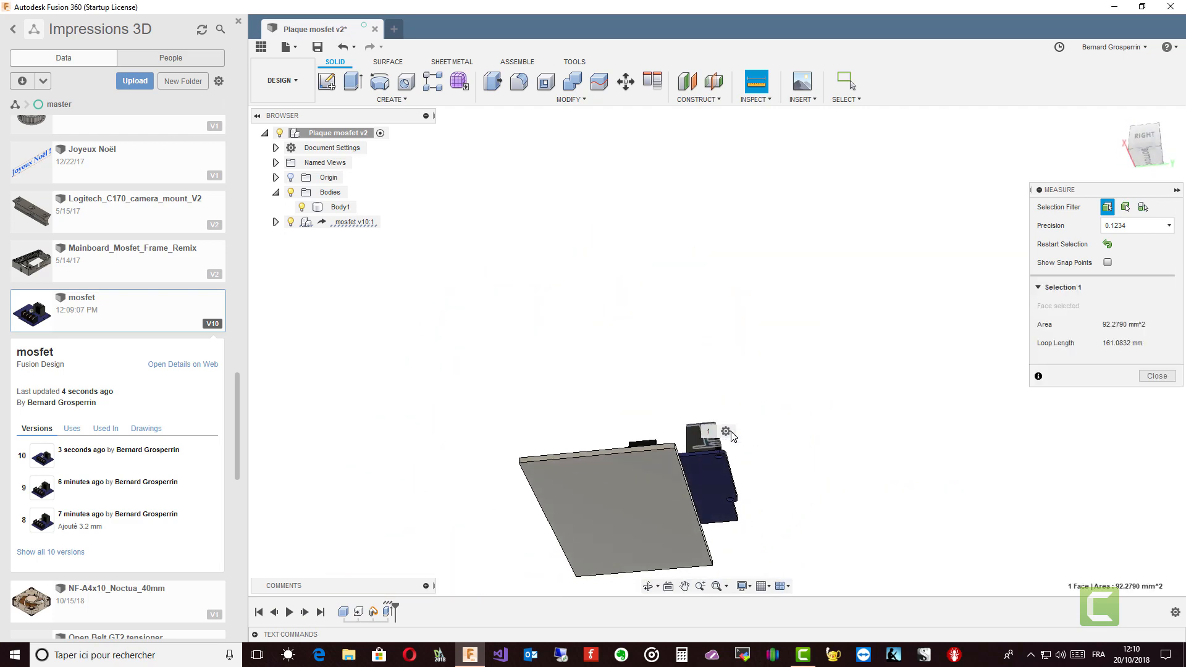
left_click(705, 482)
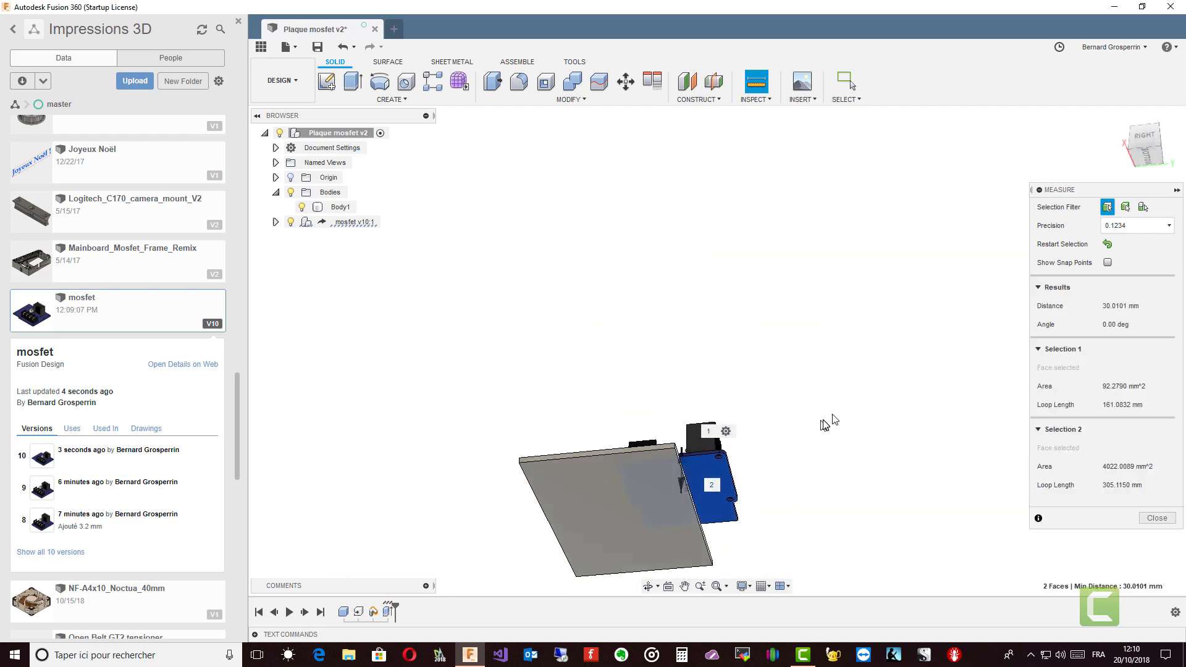
middle_click_drag(835, 420, 669, 309, "shift")
left_click(1163, 522)
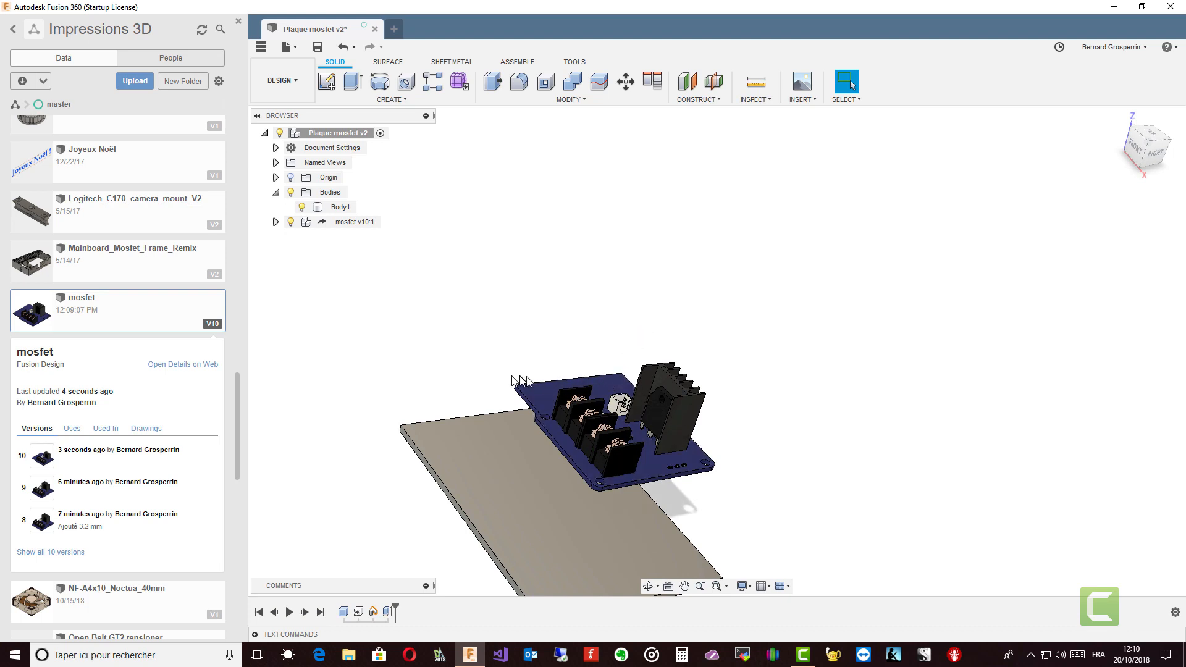
left_click(432, 437)
middle_click_drag(682, 409, 690, 395, "shift")
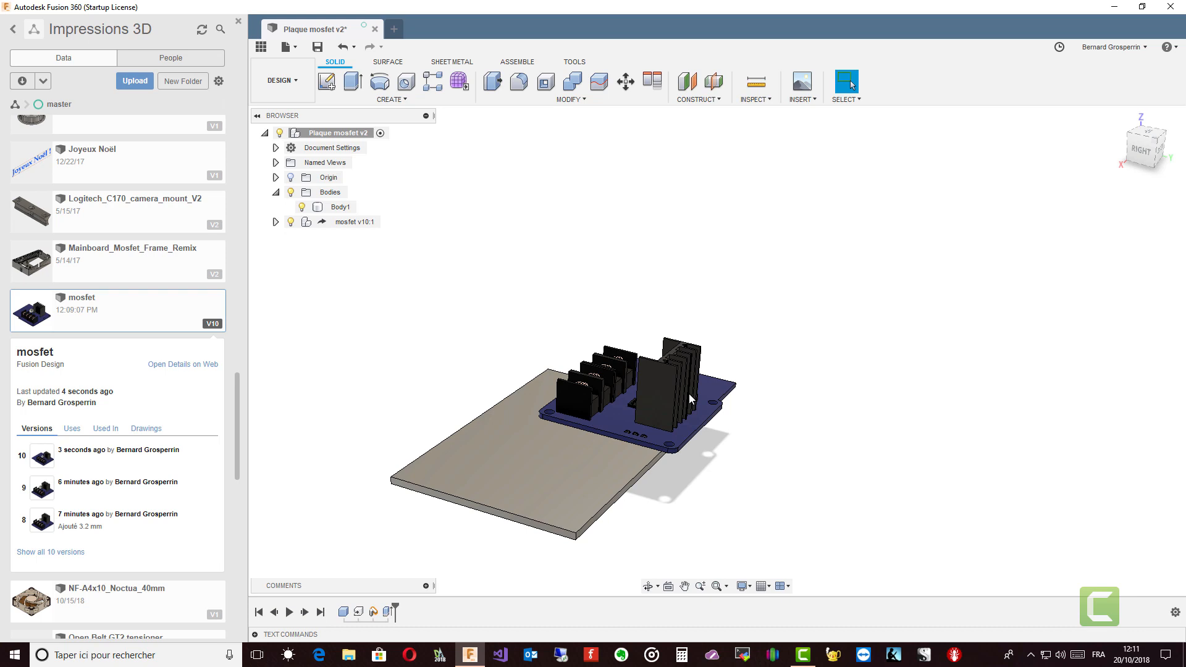
middle_click_drag(689, 394, 708, 373, "shift")
scroll(710, 349, "down", 3)
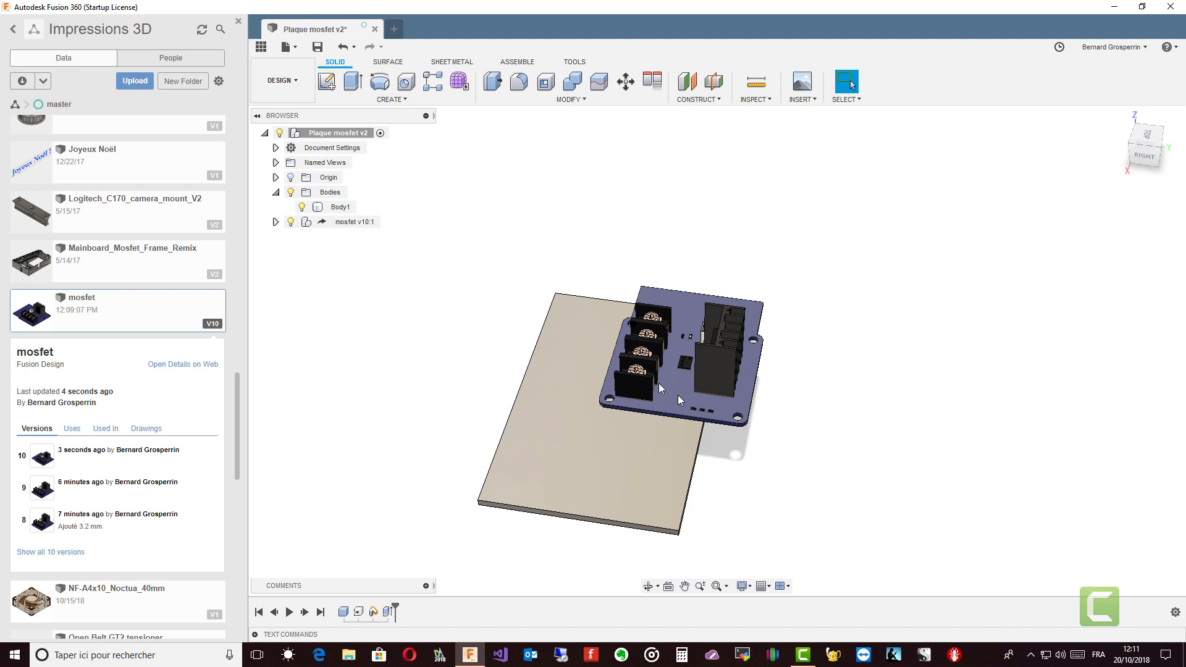
Export the derived mosfet component as a Fusion file named BG mosfet to the Impressions 3D master cloud folder only, without a local copy.
left_click(357, 224)
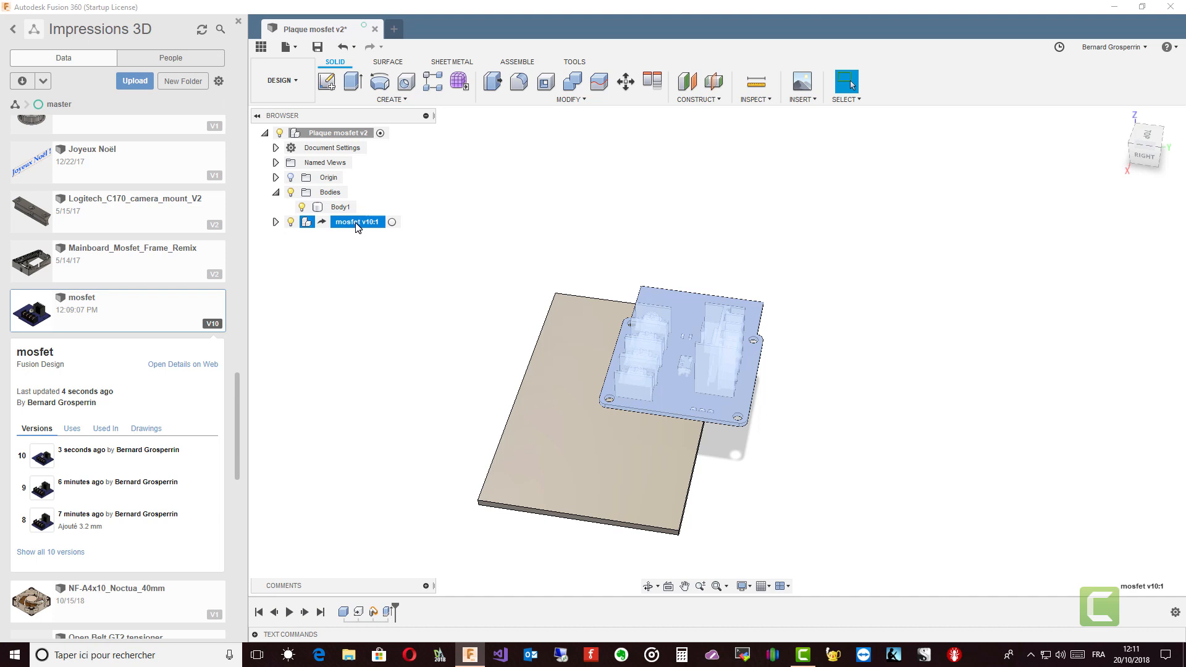
right_click(357, 226)
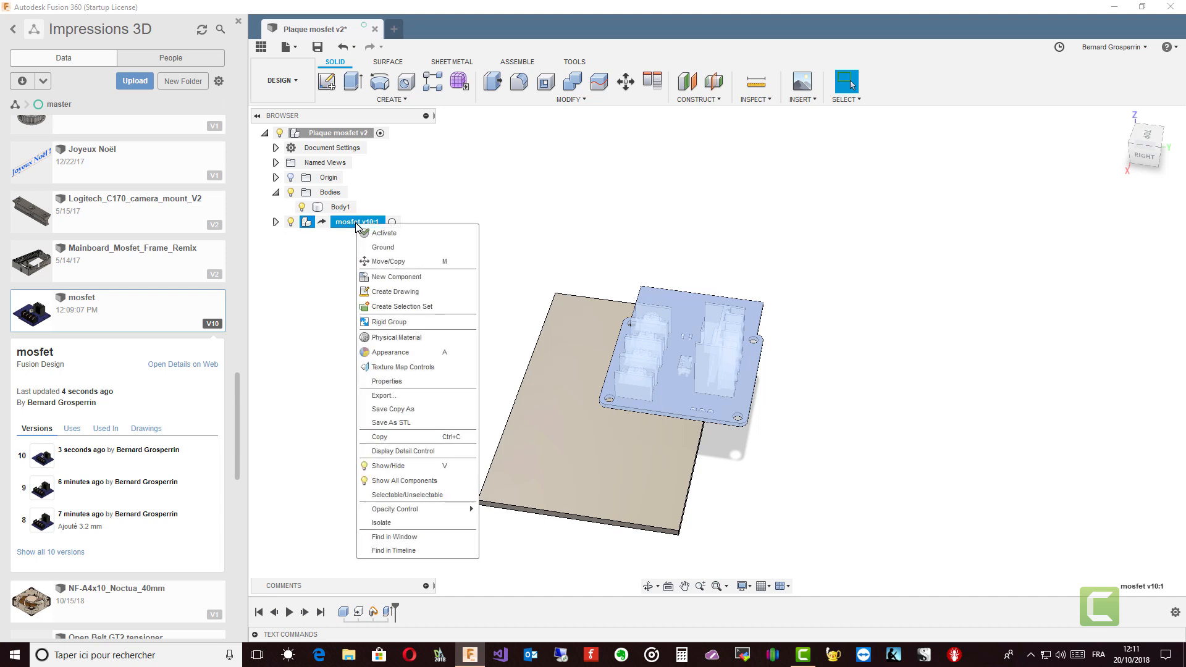
left_click(382, 396)
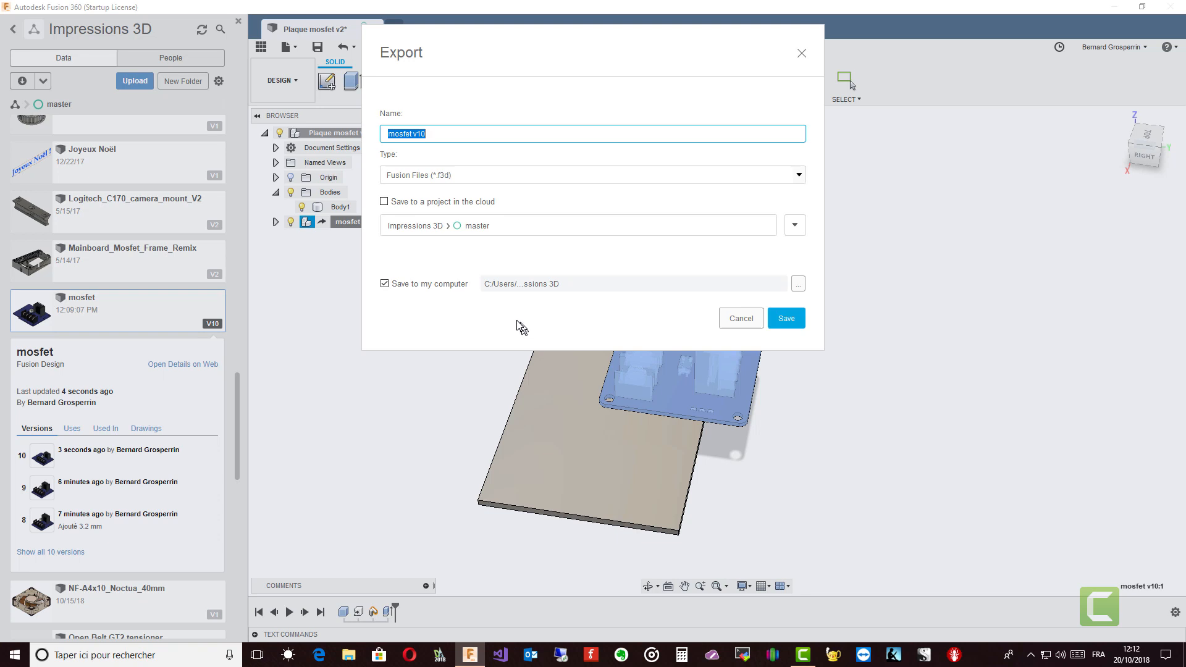
left_click(435, 133)
type("BG")
left_click(385, 285)
left_click(385, 202)
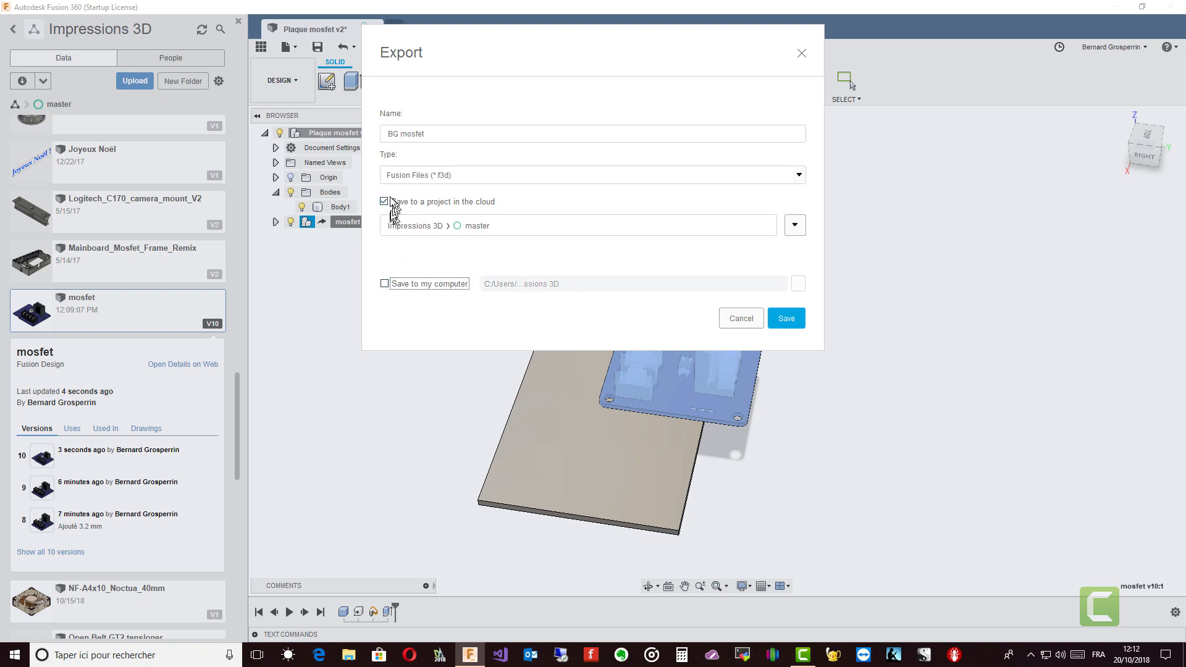
left_click(789, 318)
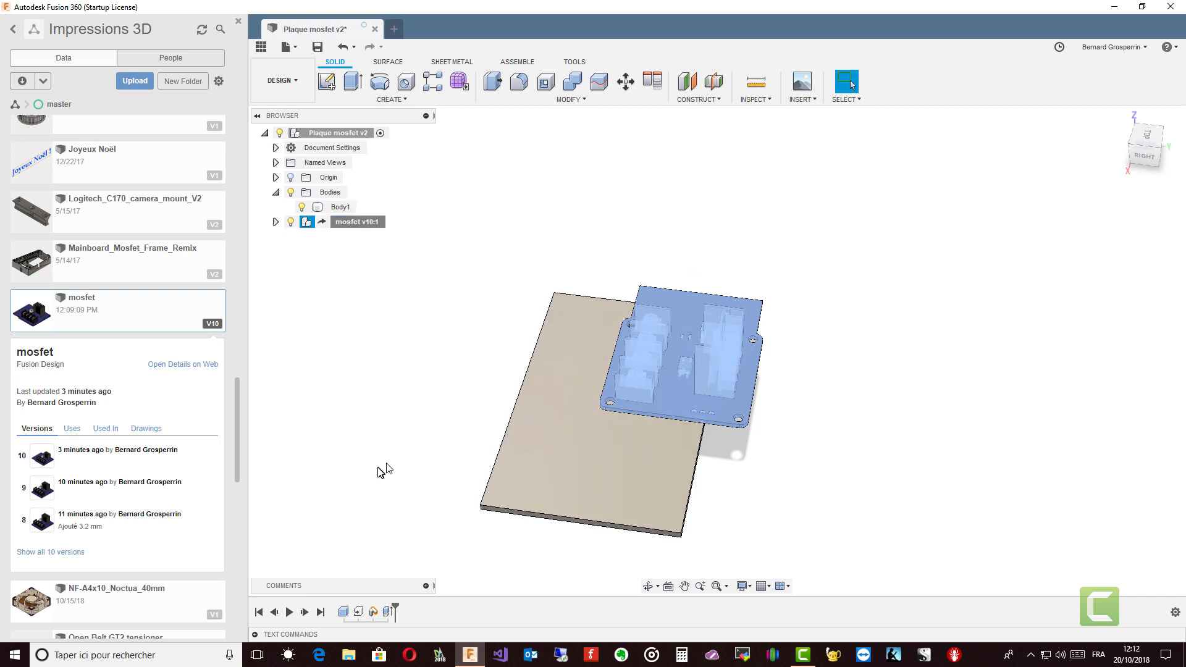
Locate the exported BG mosfet design among the project's files.
left_click_drag(235, 425, 158, 211)
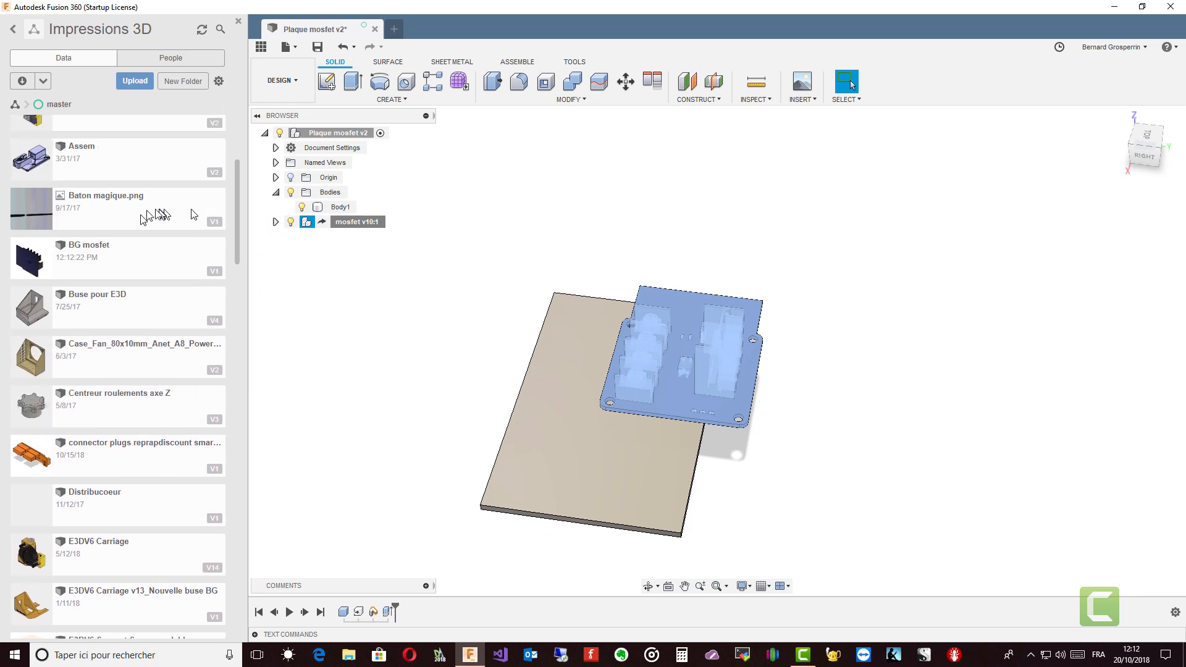